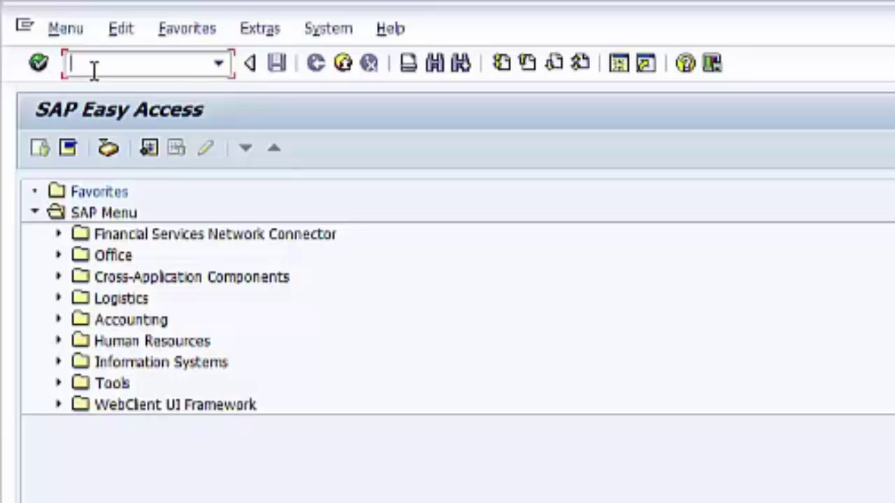
Step: Start transaction SPRO and display the SAP Reference IMG
type("spro")
key("Return")
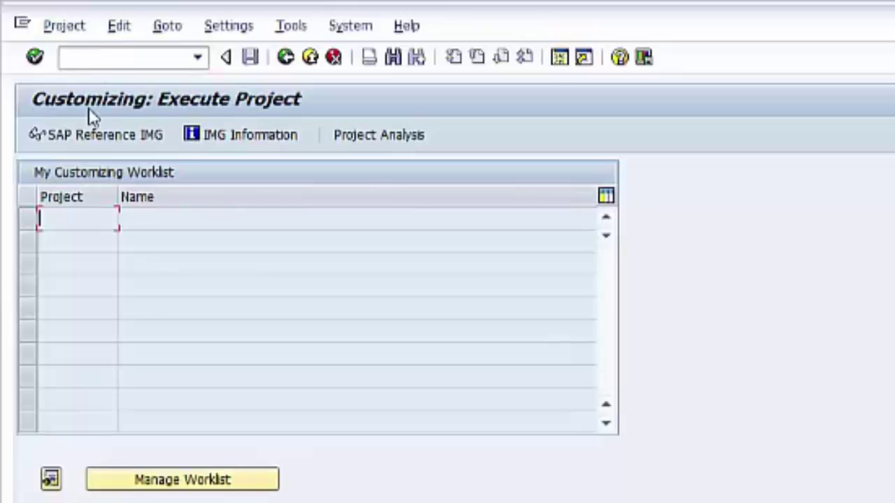
left_click(101, 135)
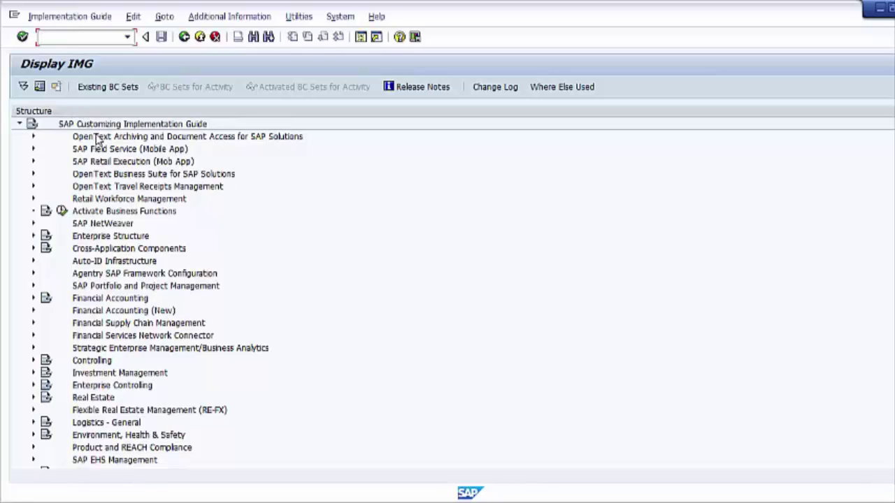
Step: Expand the IMG structure through Sales and Distribution and Sales down to the contents of Sales Documents
scroll(100, 371, "down", 3)
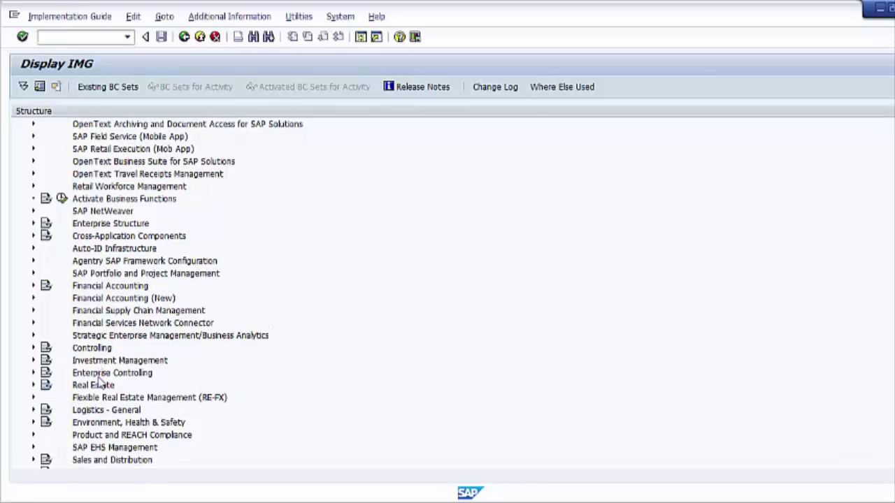
left_click(34, 386)
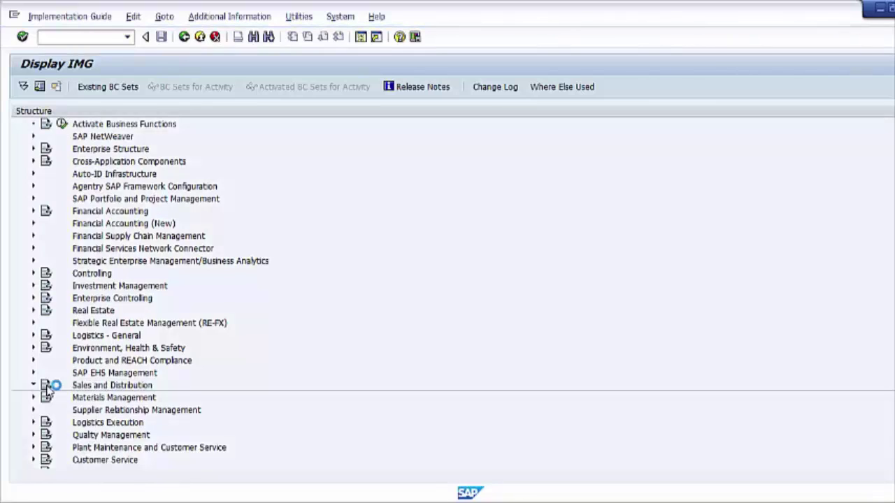
left_click(105, 249)
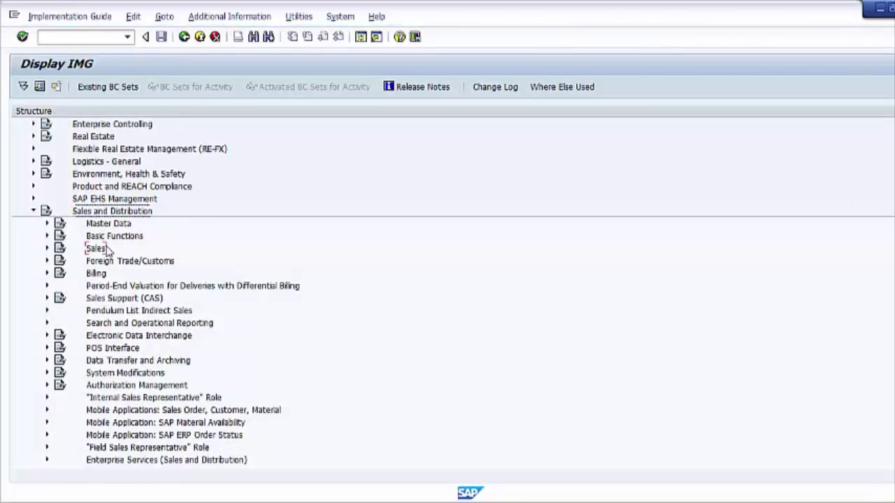
left_click(47, 249)
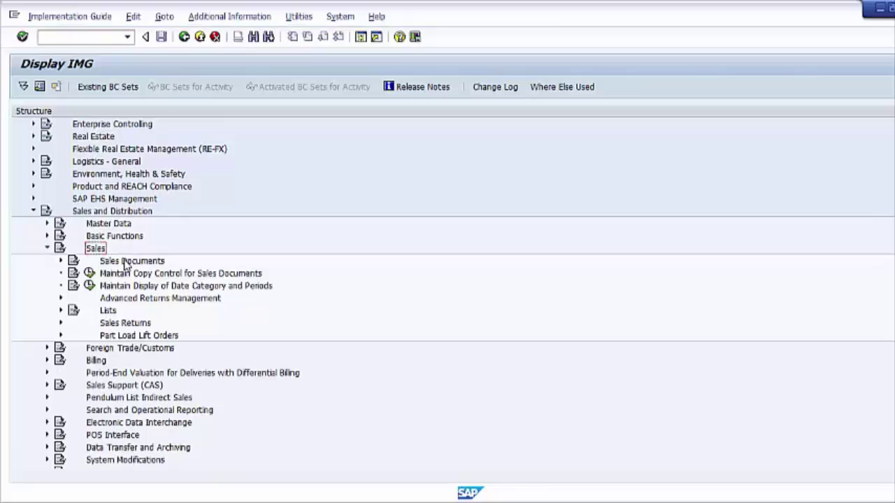
left_click(110, 263)
left_click(60, 261)
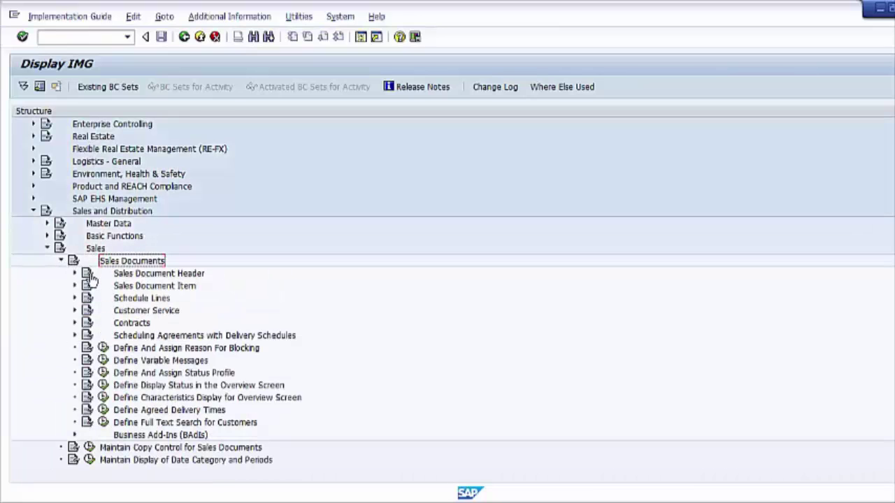
Step: Expand Sales Document Item and execute the Define Item Categories activity
left_click(133, 286)
left_click(76, 287)
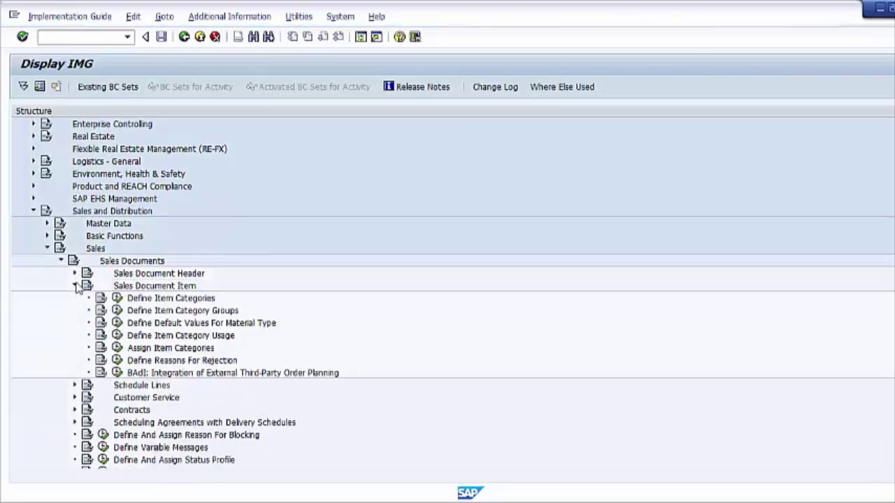
left_click(155, 299)
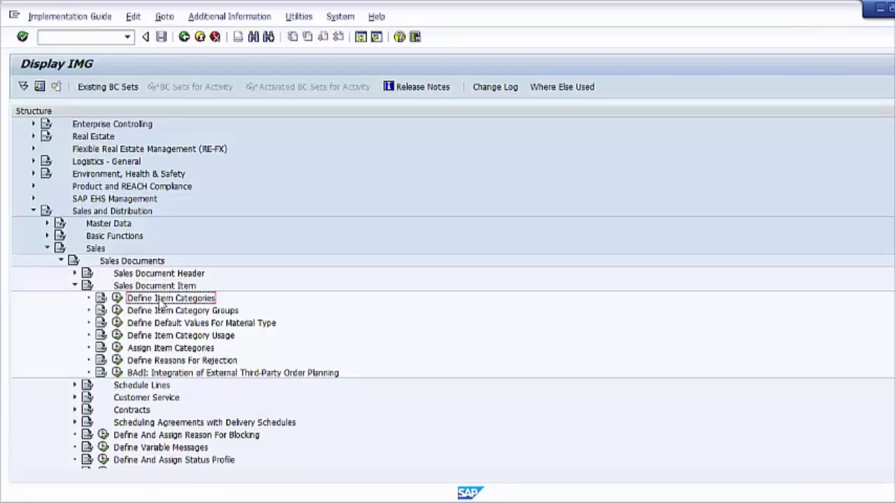
left_click(118, 298)
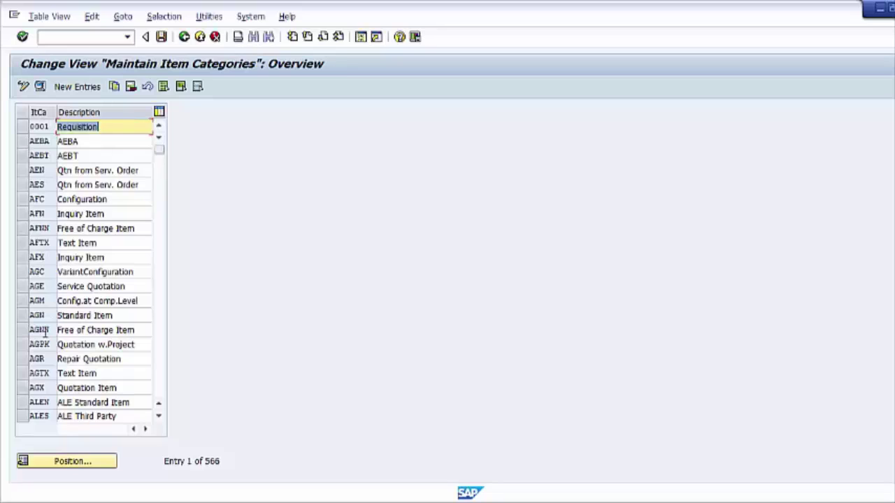
Step: Position the item category list at entry TAN
scroll(44, 333, "down", 2)
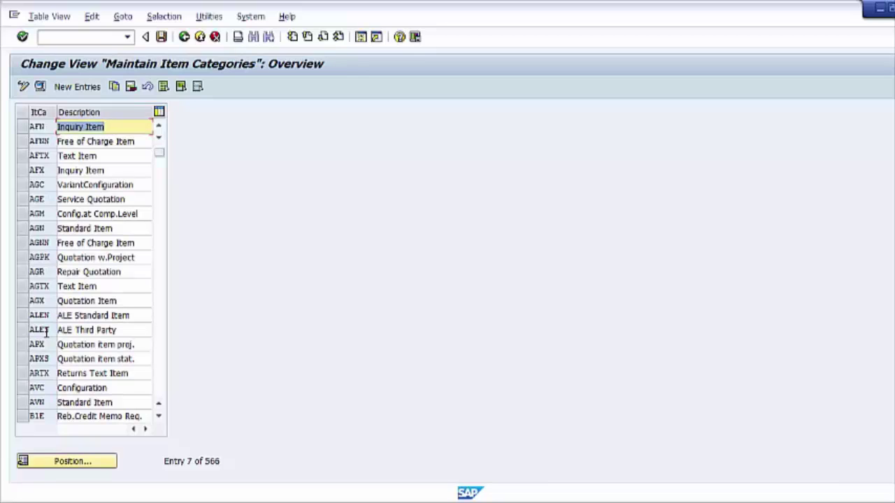
left_click(71, 462)
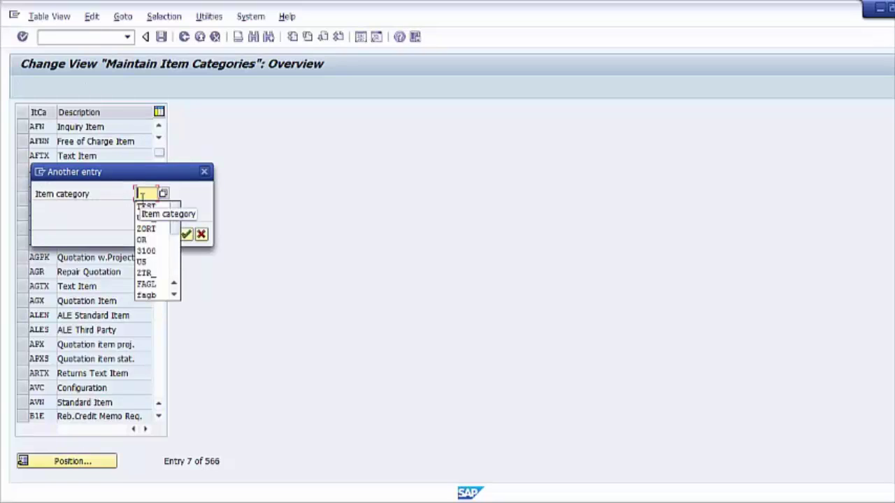
type("T")
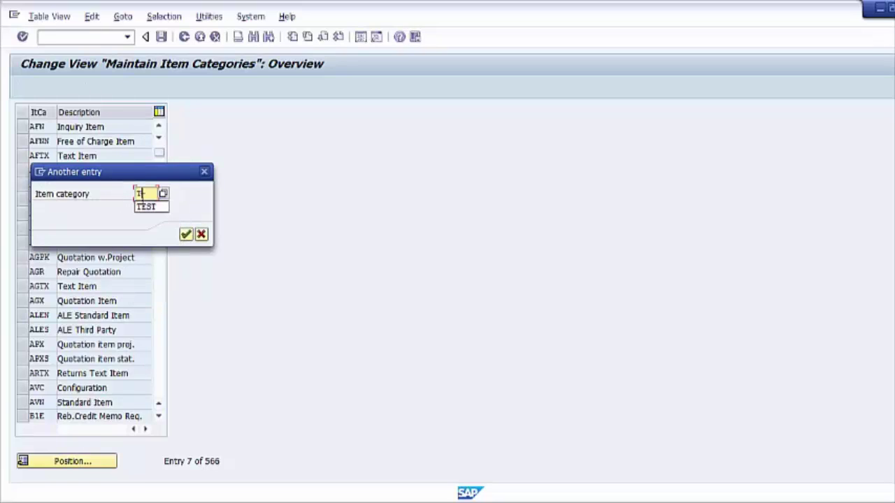
type("AN")
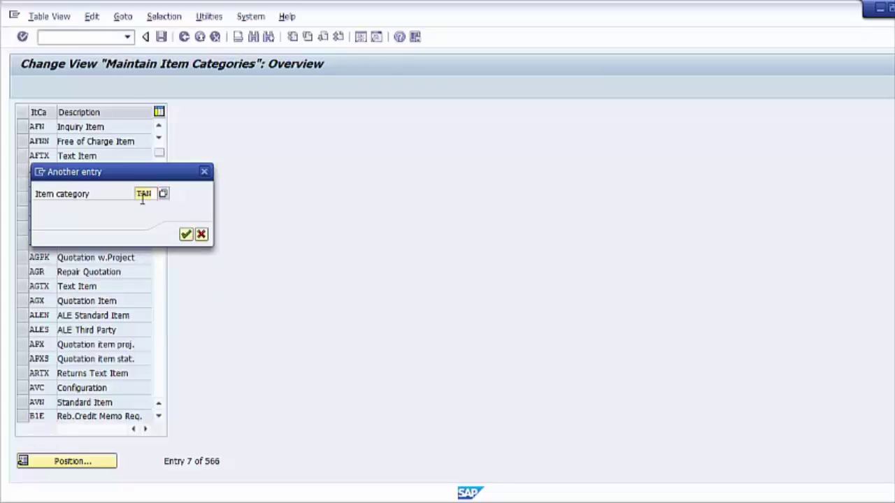
key("Return")
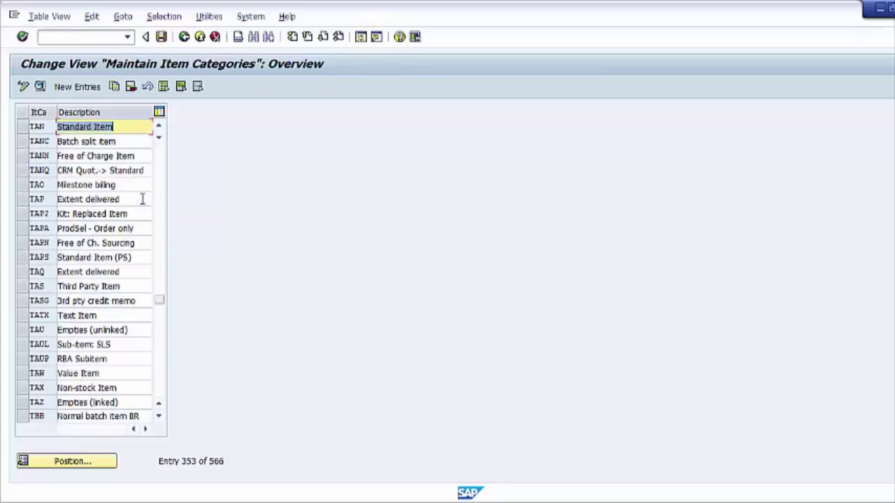
Step: Copy item category TAN and name the copy ZTAN
left_click(23, 126)
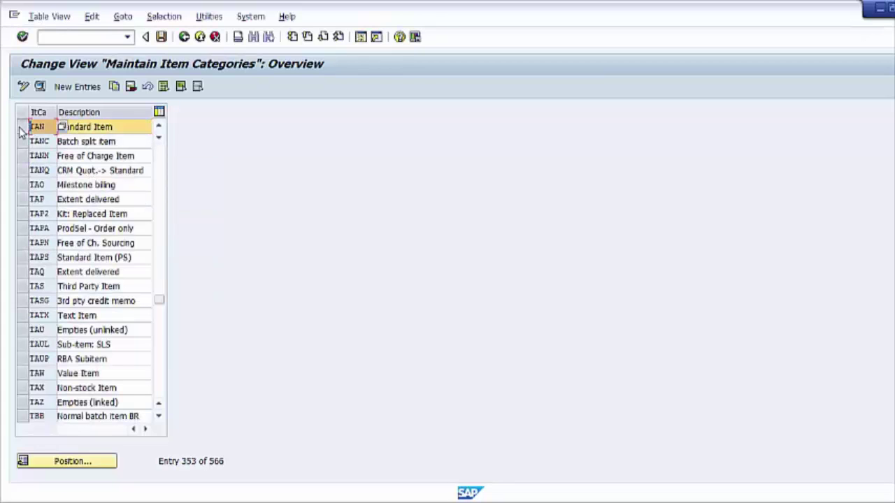
left_click(115, 85)
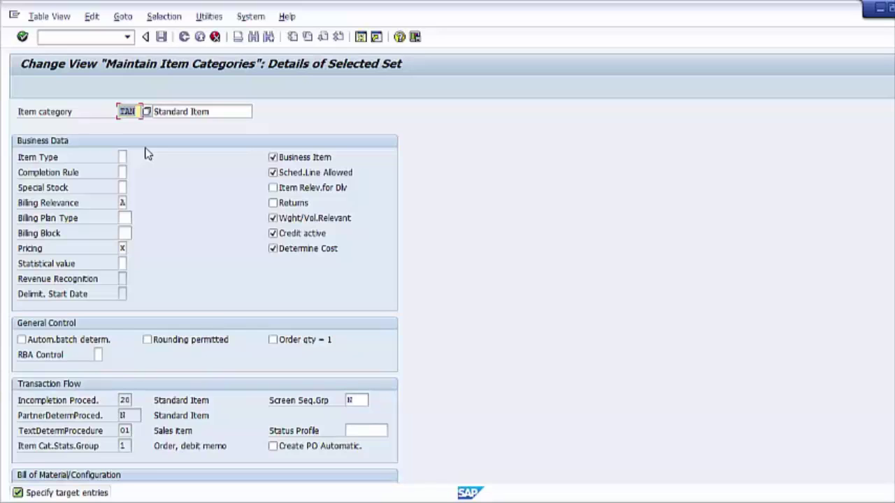
type("Z")
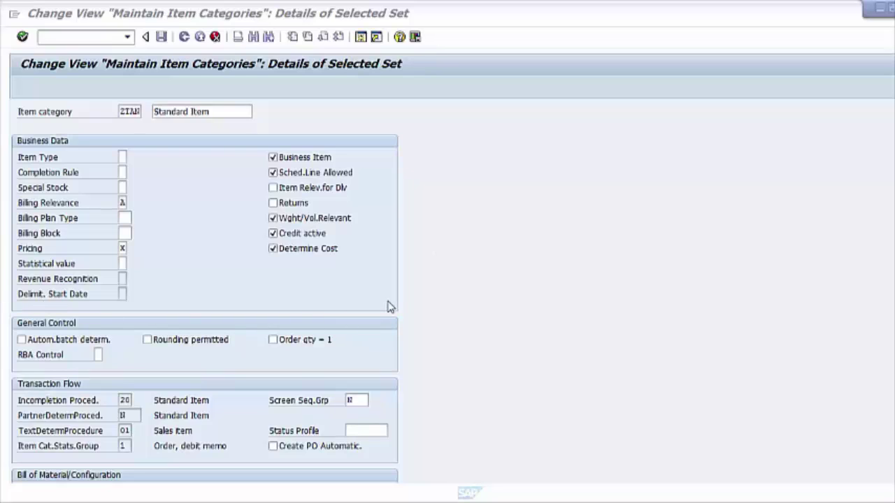
Step: Review the possible Item Type values for ZTAN and close the list without choosing one
left_click(121, 157)
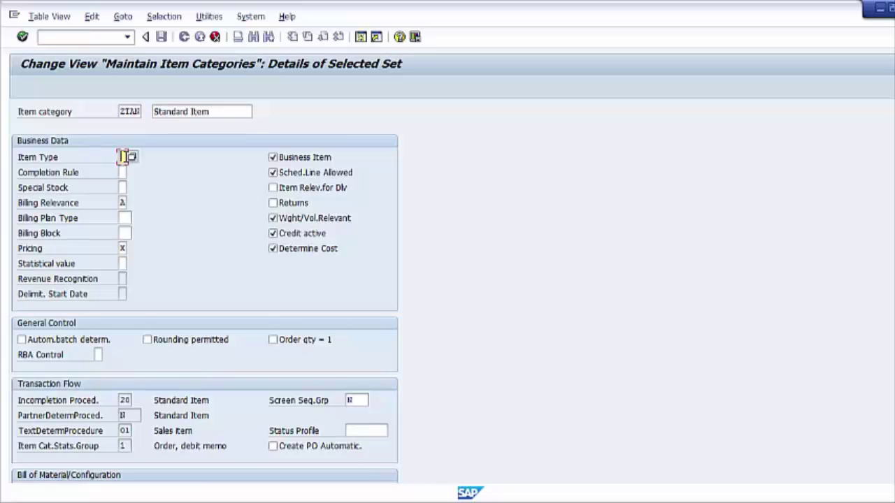
left_click(131, 158)
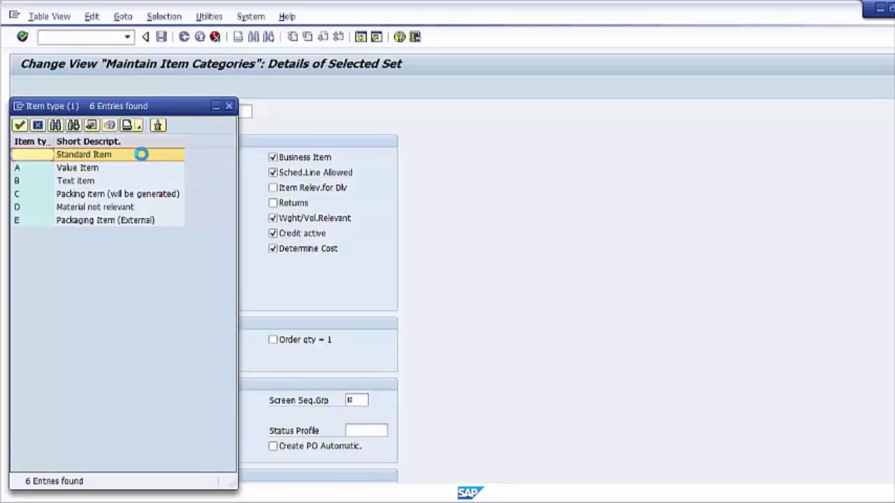
left_click(106, 196)
left_click(113, 220)
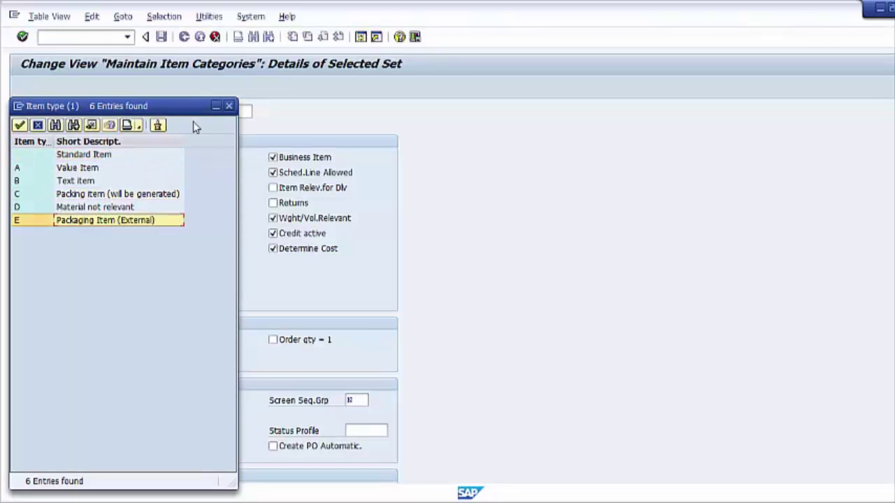
left_click(228, 106)
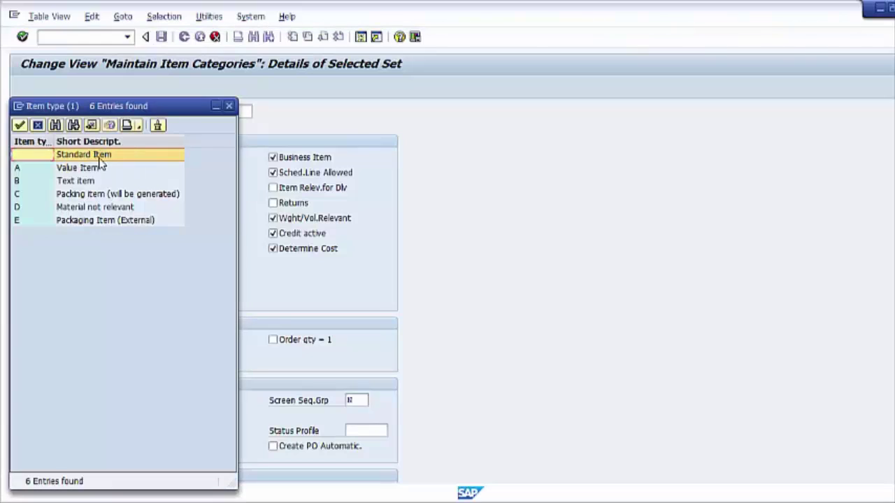
left_click(227, 107)
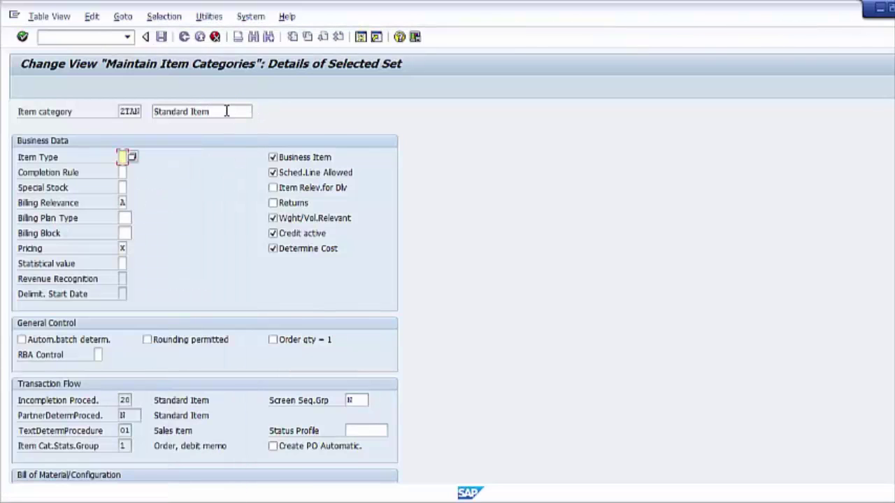
Step: Examine the available Completion Rule options for ZTAN and close the list without adopting any
left_click(122, 172)
left_click(132, 172)
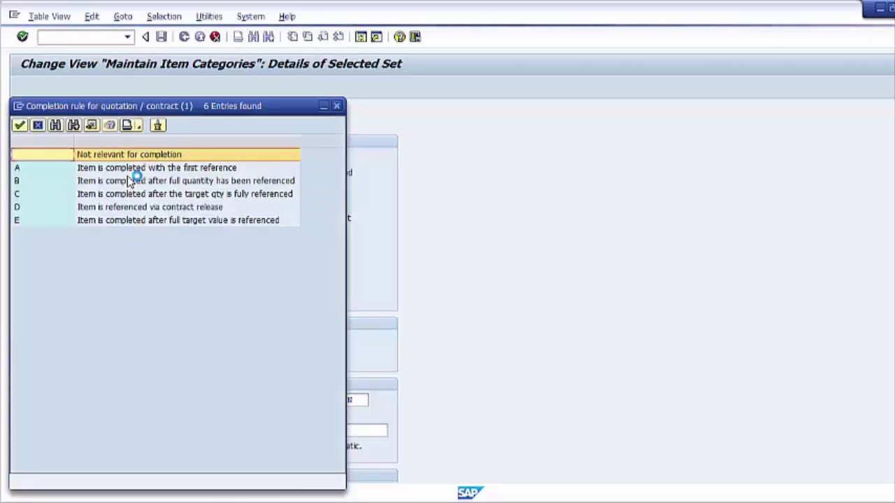
left_click_drag(202, 107, 301, 128)
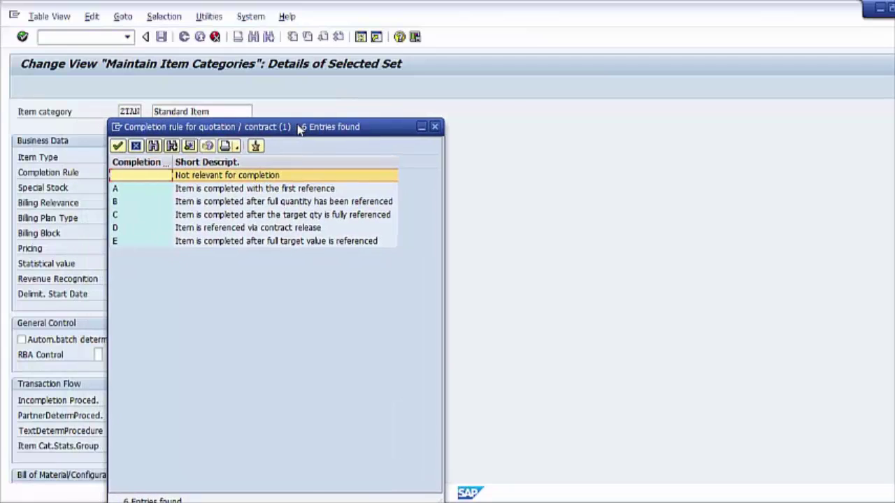
left_click(222, 190)
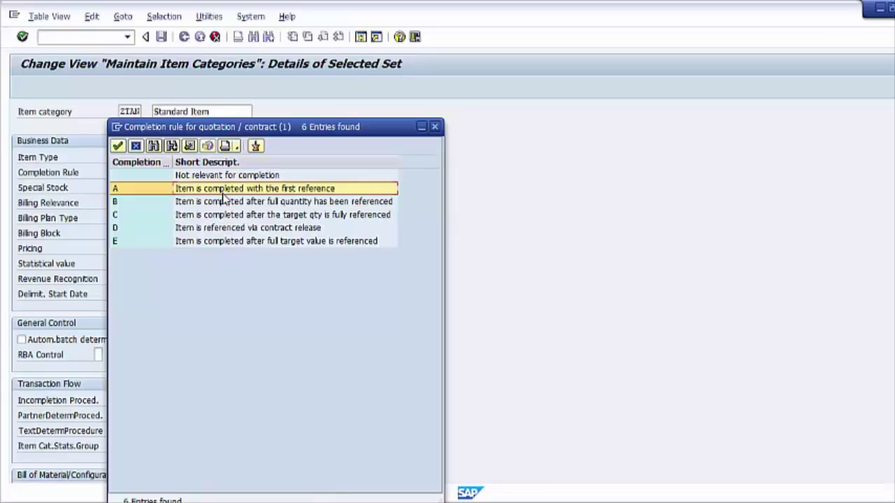
left_click_drag(284, 136, 459, 131)
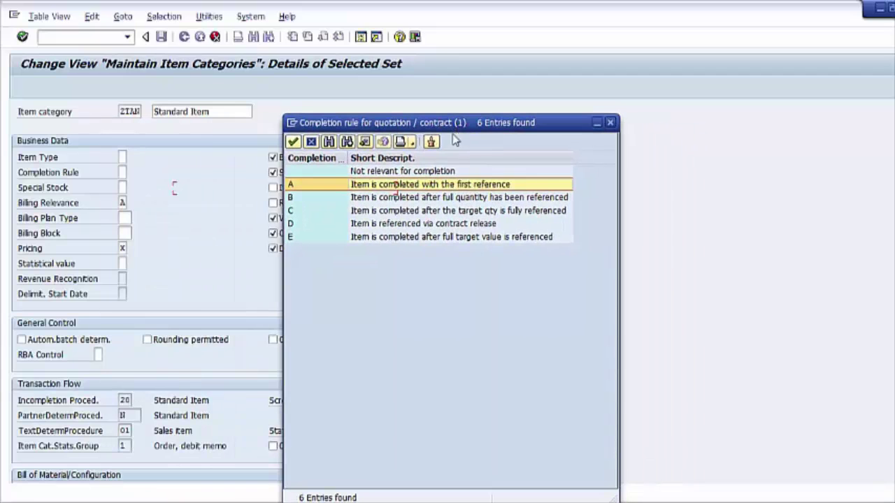
left_click(401, 172)
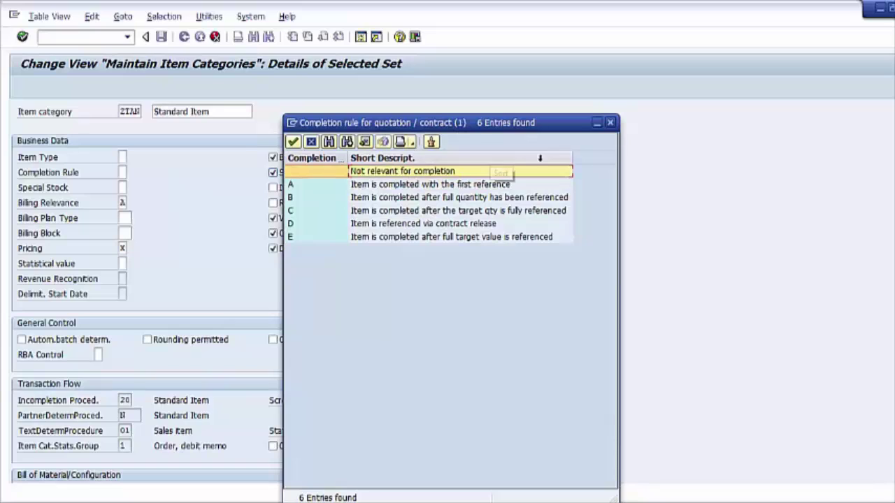
left_click(610, 124)
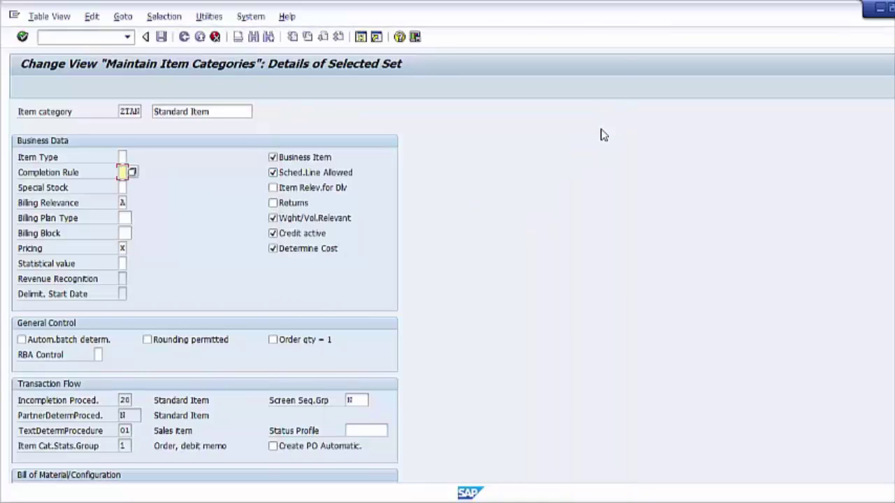
Step: Look through the Special Stock indicators for ZTAN, including customer consignment, and leave the field unassigned
left_click(121, 187)
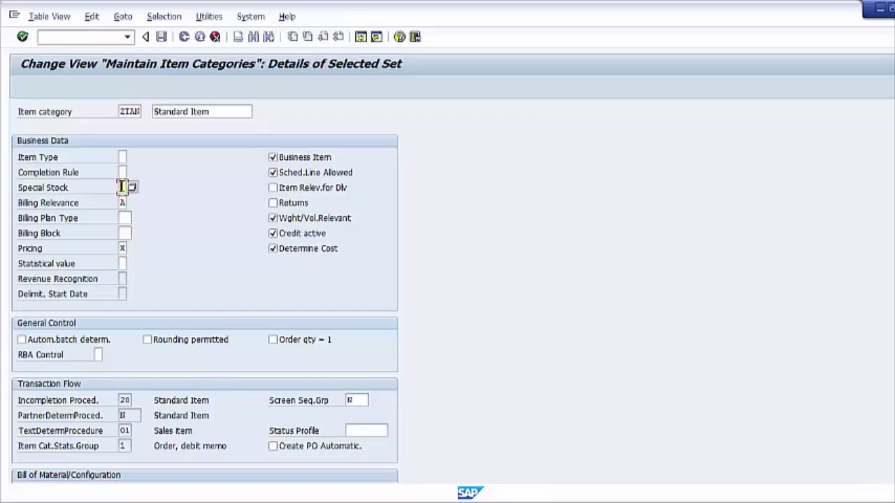
left_click(133, 189)
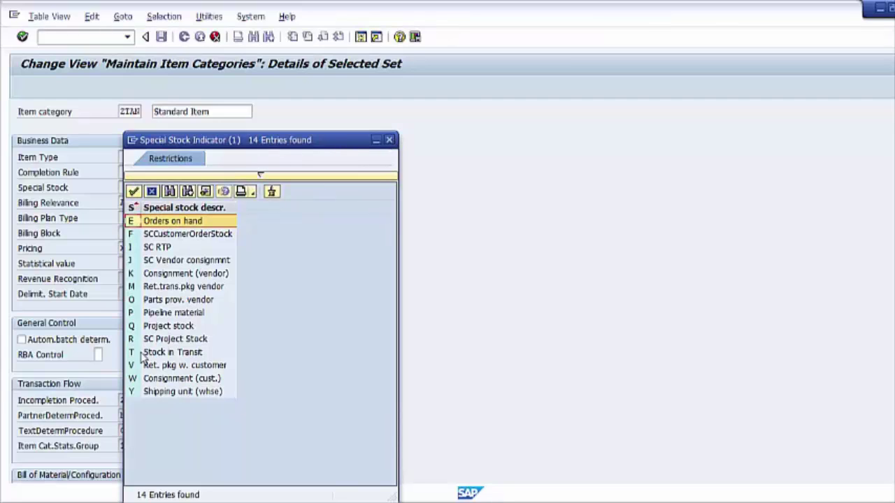
left_click(175, 378)
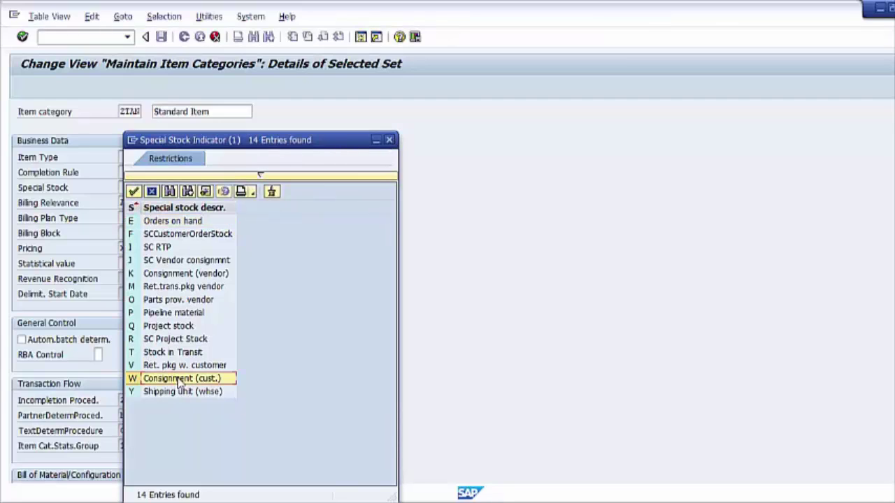
left_click(390, 141)
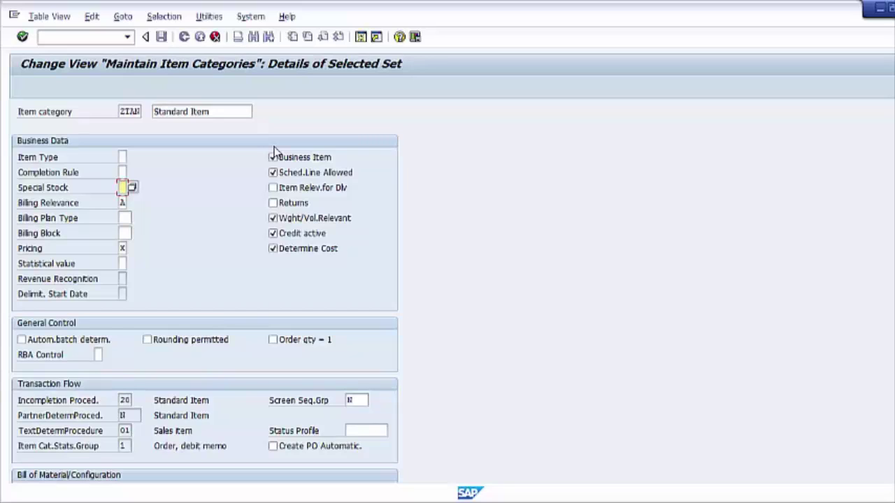
Step: Check the possible Billing Relevance values for ZTAN and close the list without changing the field
left_click(122, 202)
left_click(132, 203)
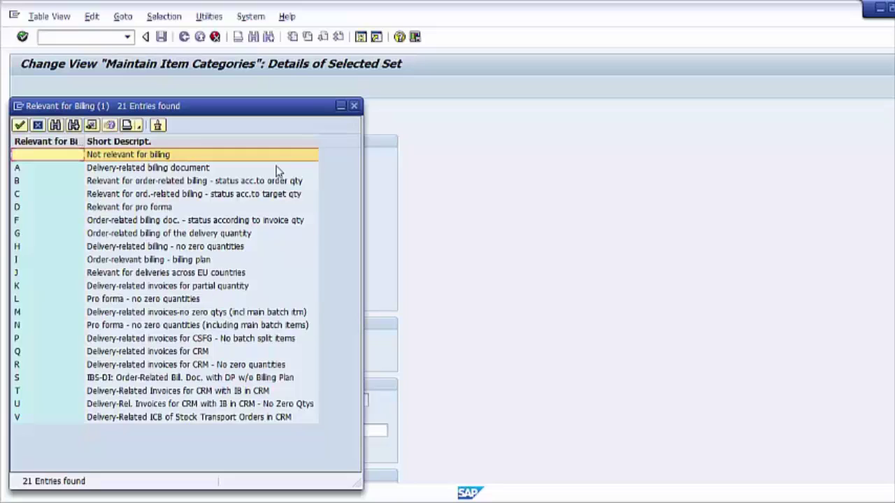
left_click(353, 106)
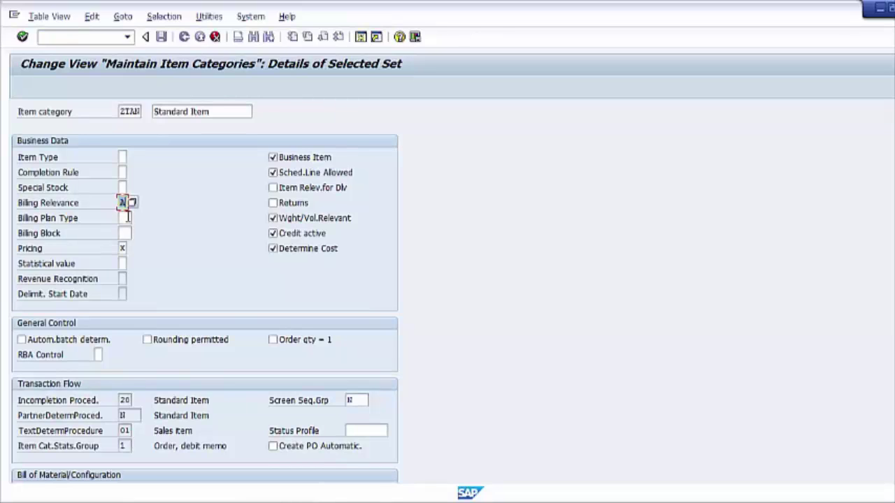
Step: Check ZTAN's Billing Plan Type and Billing Block fields and review the possible Pricing values, closing the list without adopting one
left_click(127, 218)
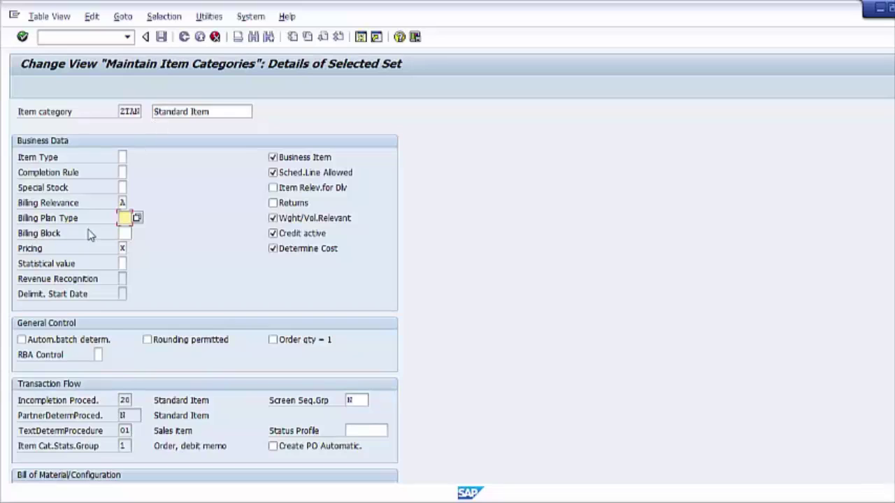
left_click(123, 233)
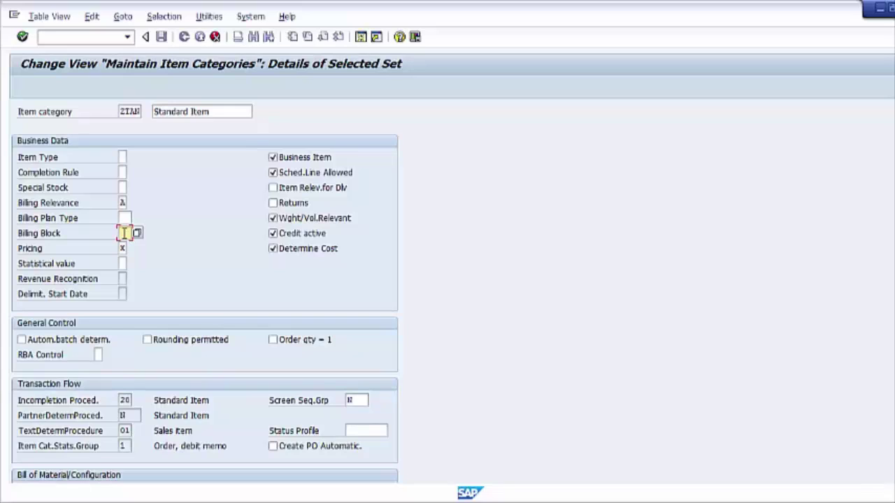
left_click(122, 248)
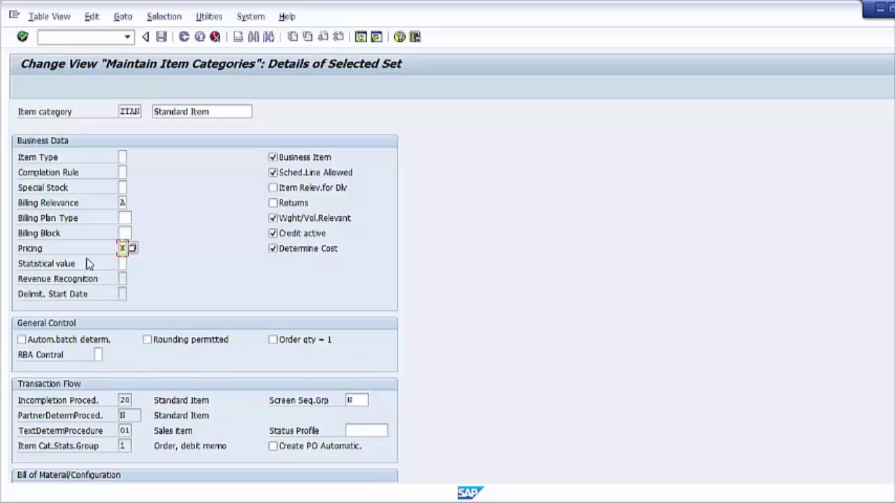
left_click(131, 247)
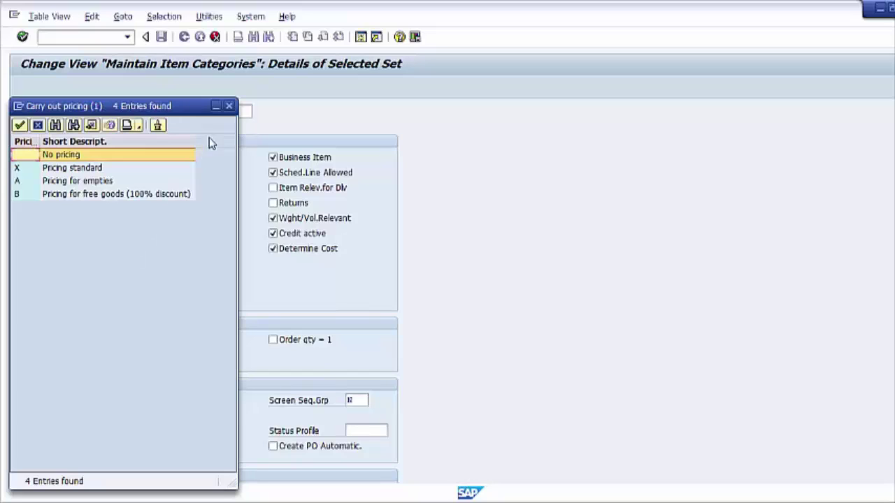
left_click(228, 108)
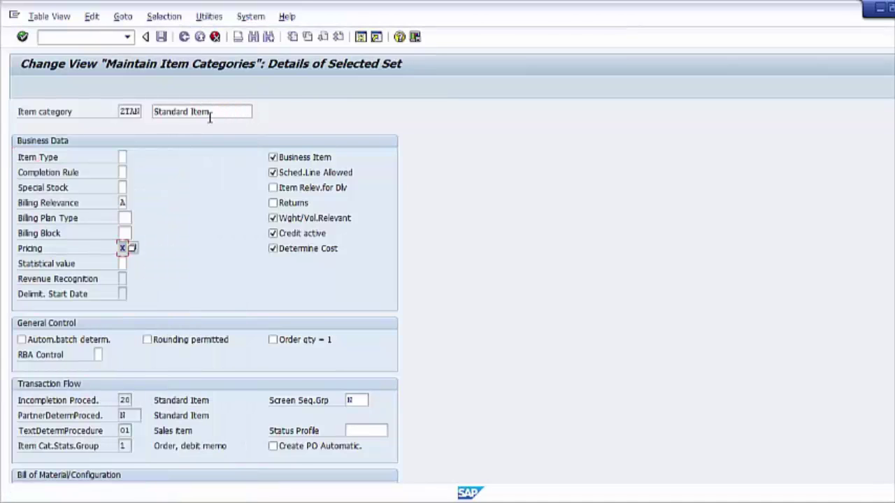
left_click(131, 249)
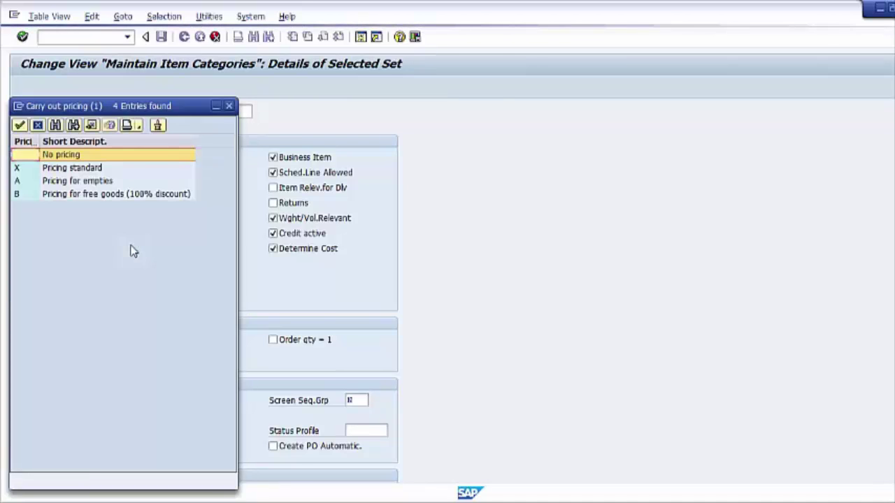
left_click(103, 170)
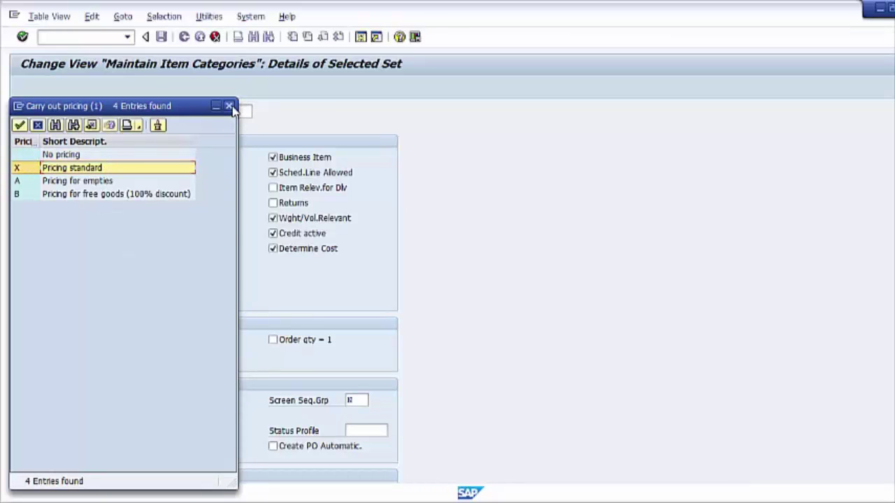
left_click(229, 107)
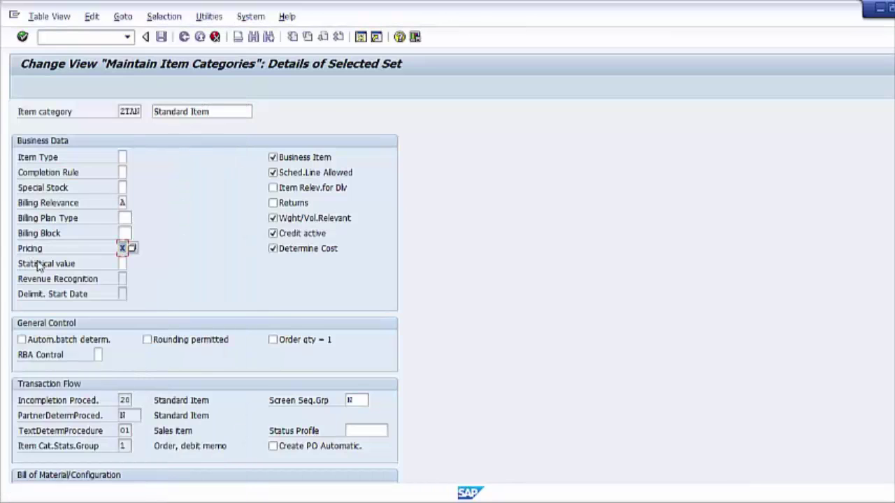
Step: Review the possible Statistical Value settings for ZTAN and close the list without choosing one
left_click(122, 263)
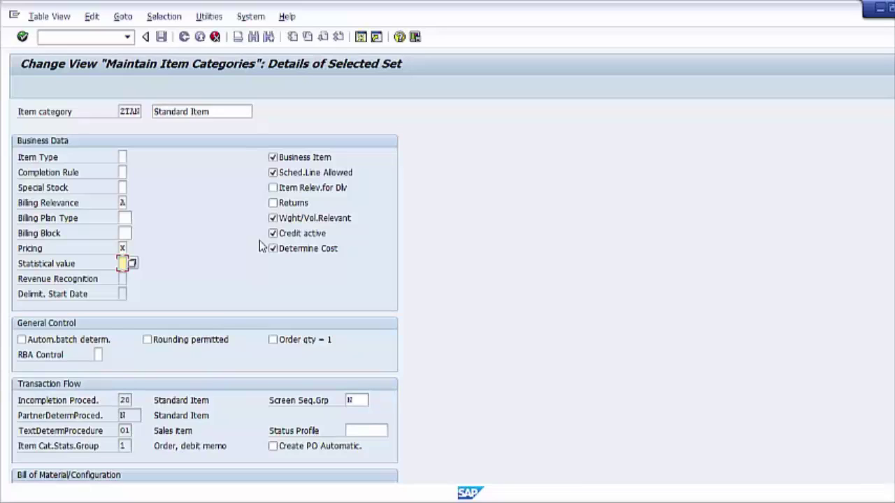
left_click(132, 264)
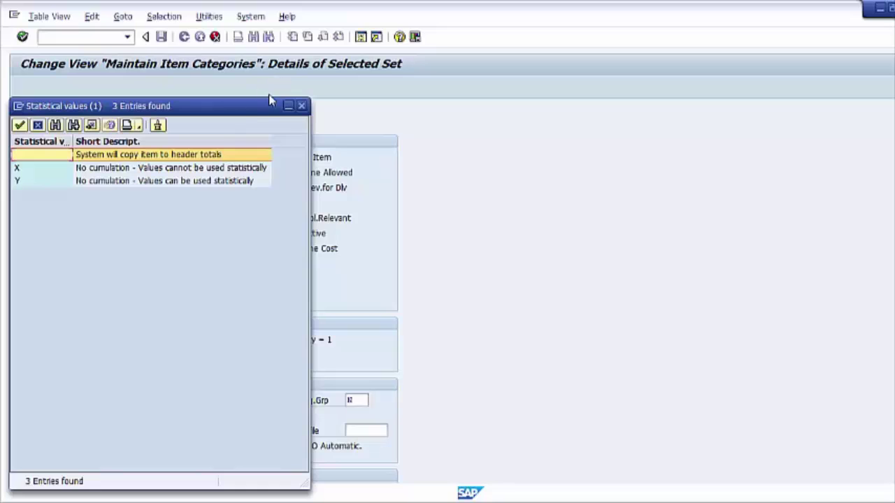
left_click_drag(257, 112, 385, 118)
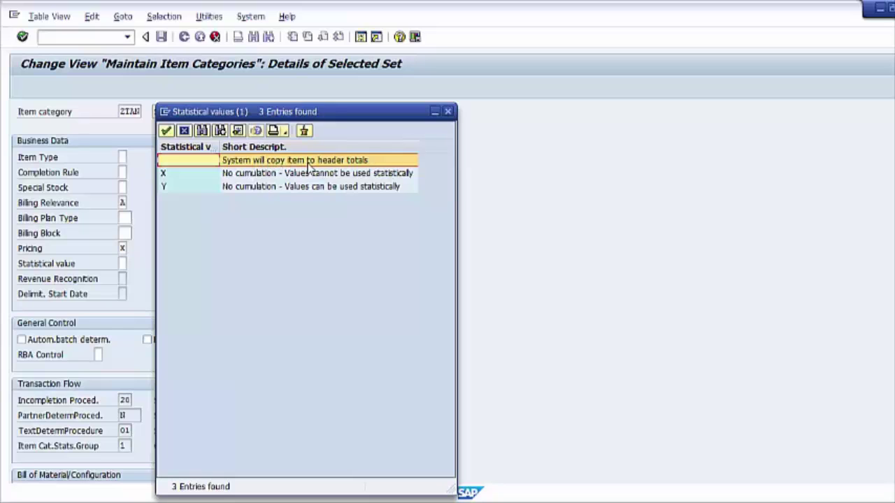
left_click(447, 111)
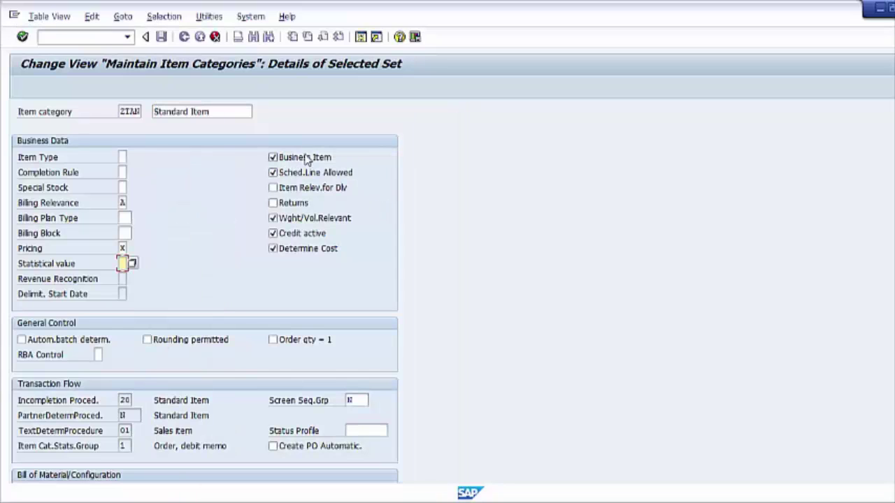
Step: Examine the Business Item indicator and the General Control settings of ZTAN, including Order qty = 1
left_click(323, 158)
left_click(323, 160)
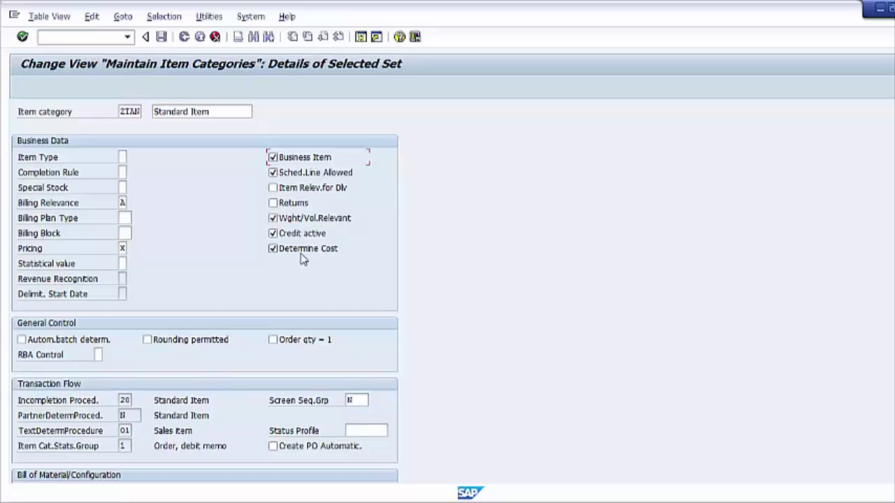
scroll(302, 258, "down", 5)
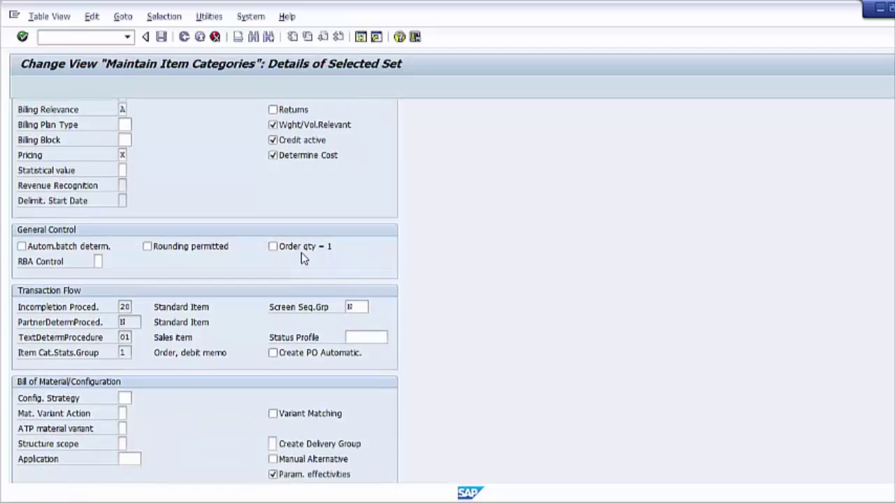
scroll(302, 259, "down", 4)
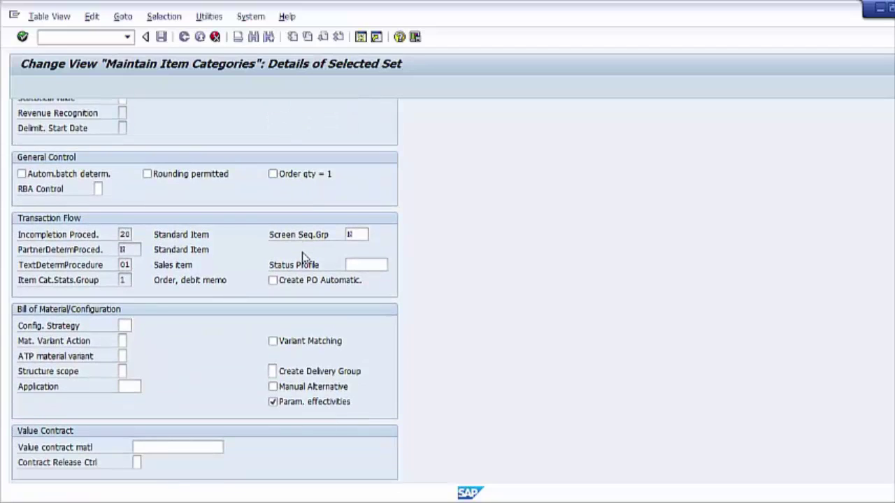
scroll(303, 257, "down", 2)
scroll(302, 257, "up", 1)
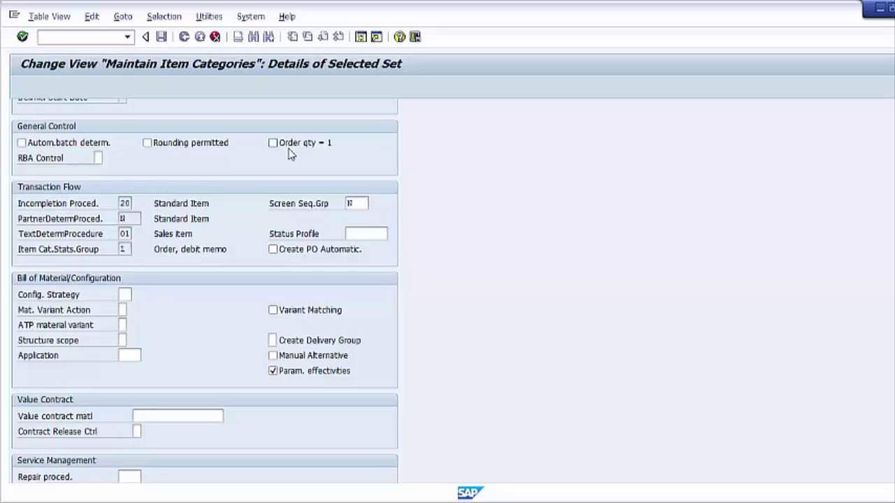
scroll(198, 157, "down", 3)
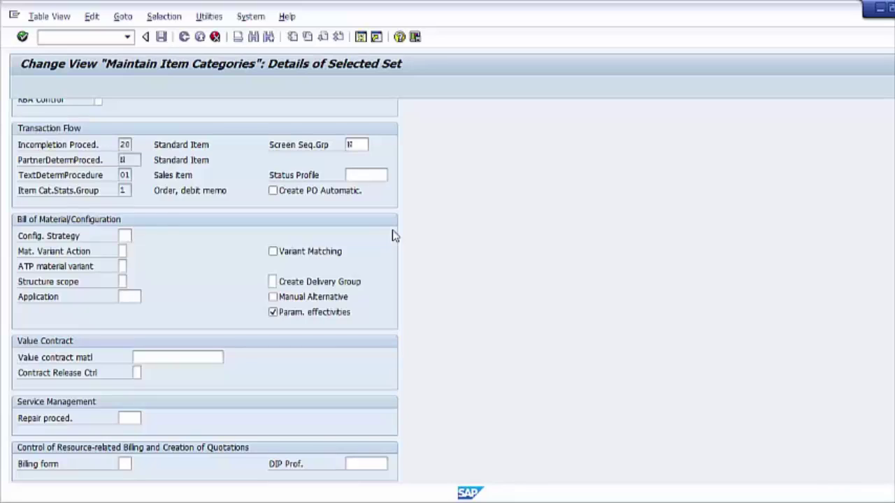
Step: Select screen sequence group N (Item) for ZTAN from the possible values
left_click(359, 143)
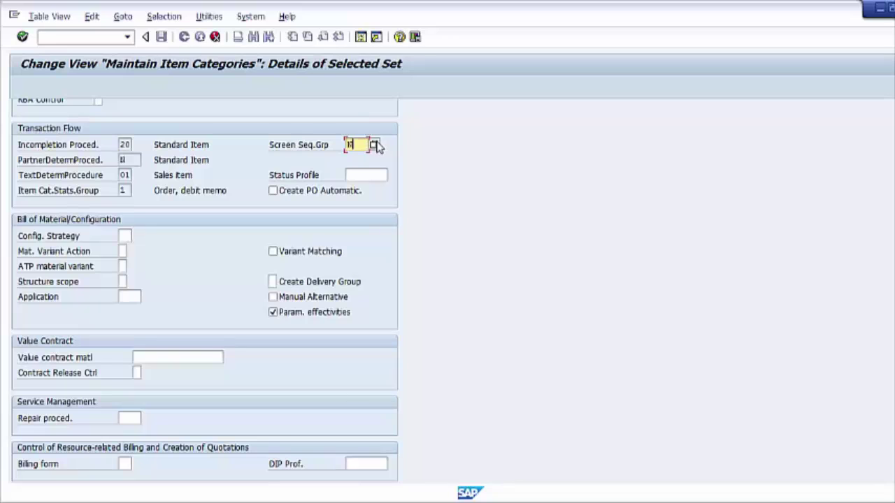
left_click(374, 145)
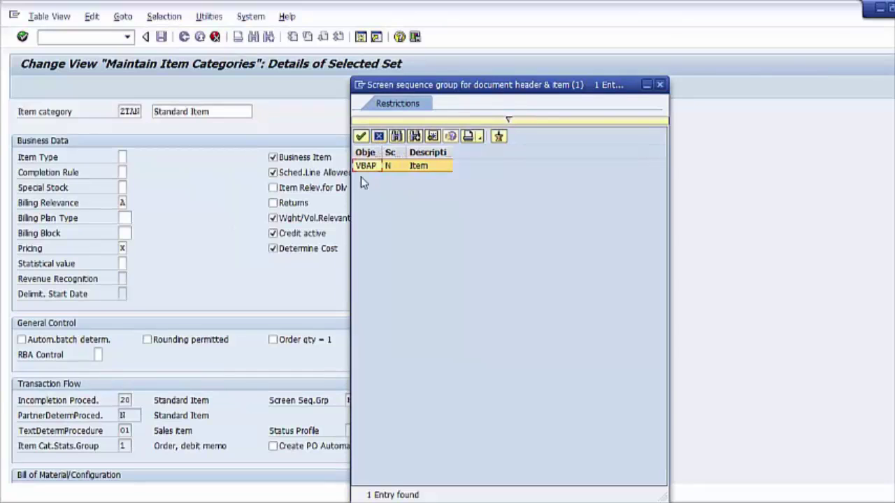
double_click(395, 168)
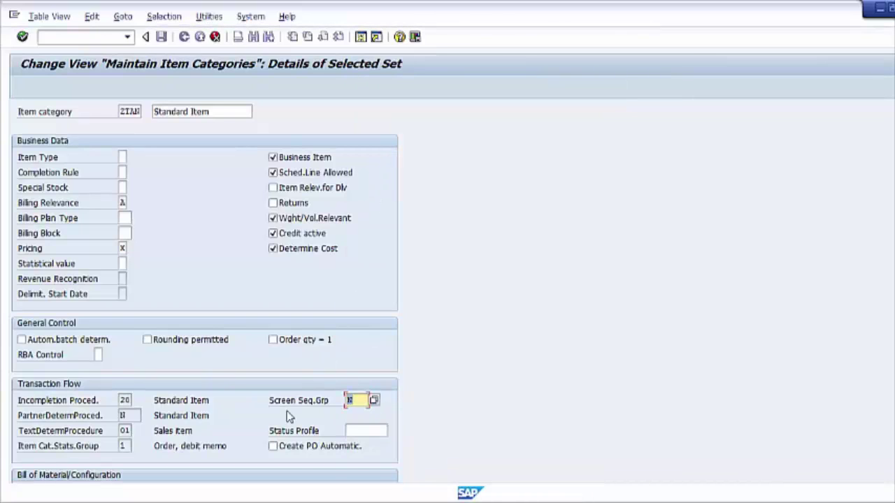
Step: Inspect ZTAN's Transaction Flow fields: status profile, incompletion, partner and text determination procedures, and item category statistics group
scroll(307, 397, "down", 2)
scroll(307, 397, "down", 5)
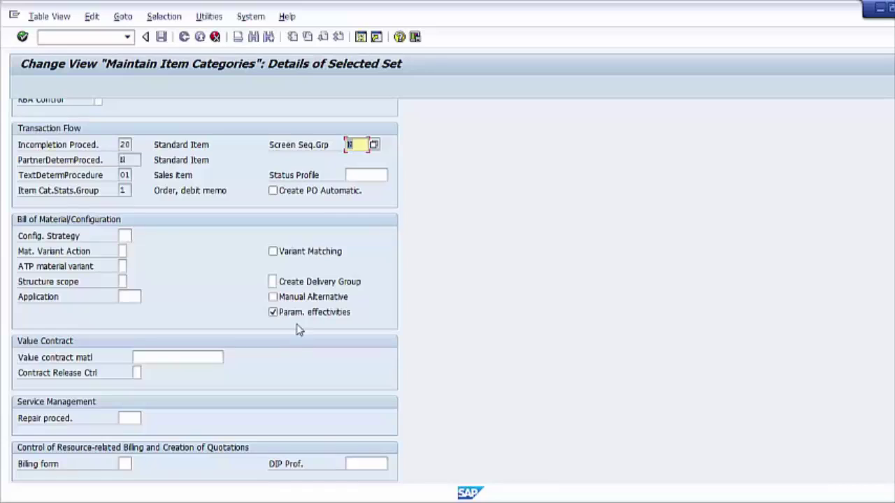
left_click(366, 174)
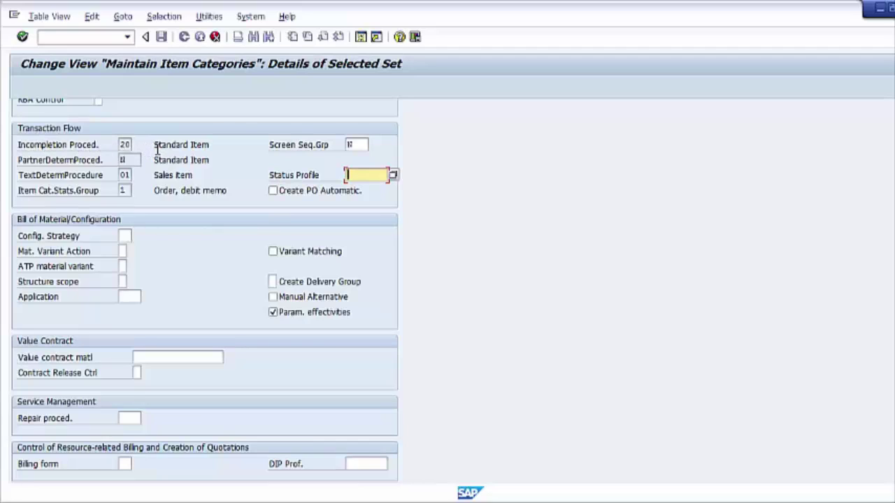
left_click(122, 145)
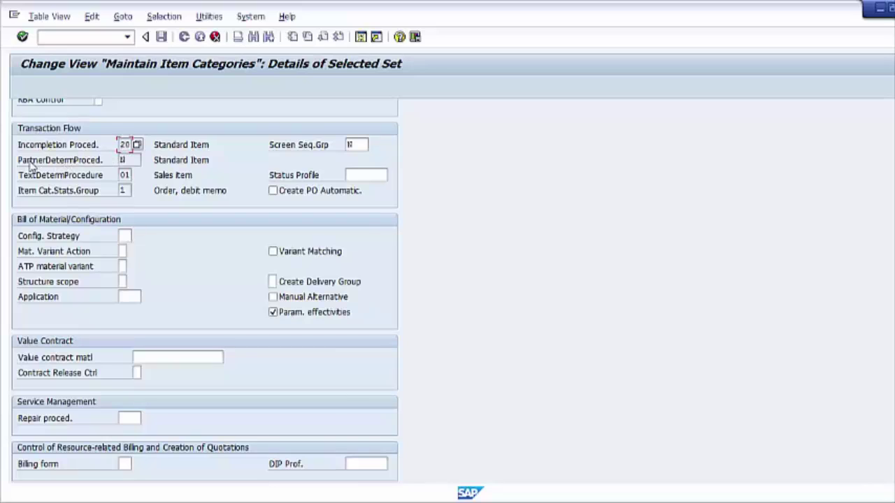
left_click(128, 161)
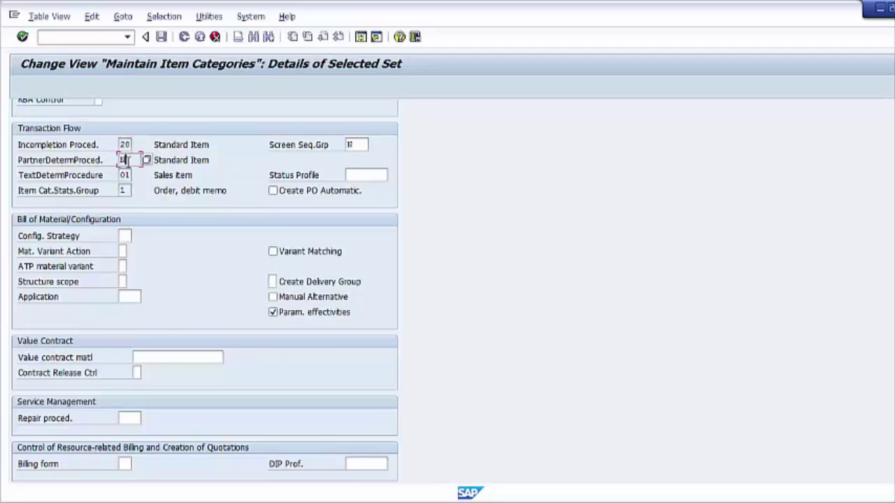
left_click(124, 174)
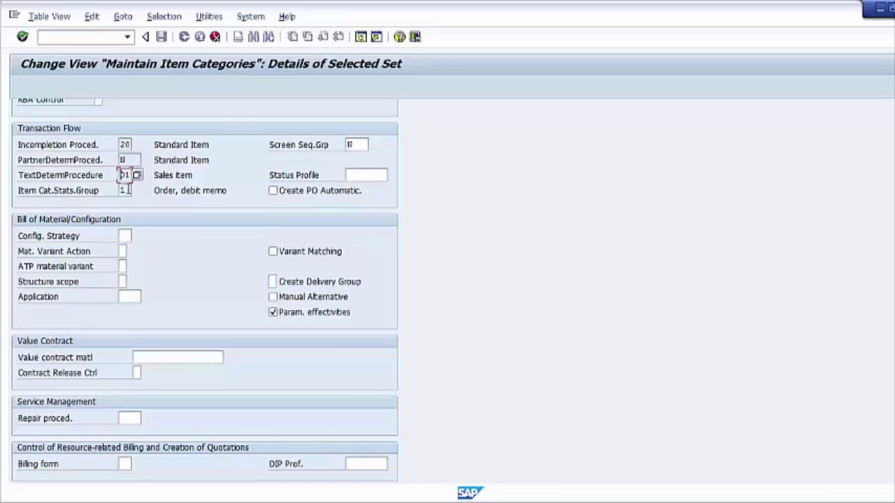
left_click(126, 189)
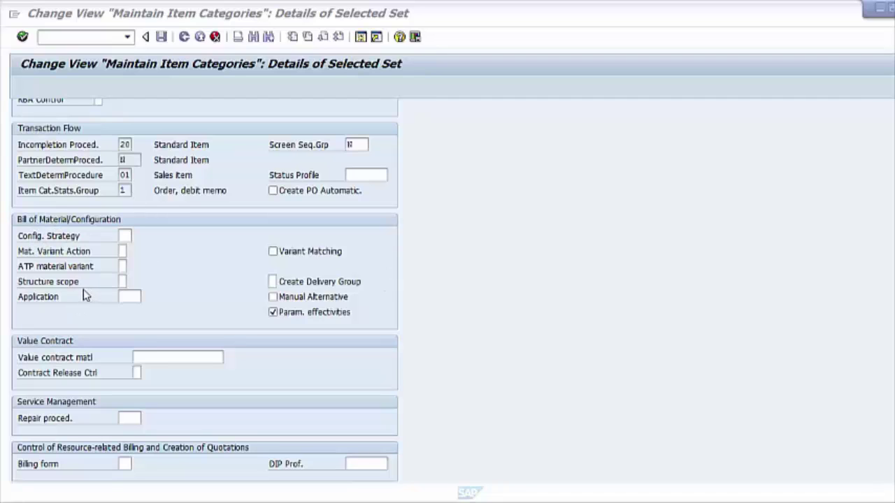
Step: Go through the Structure Scope options for ZTAN, from single-level BOM explosion to product selection, and close the list without adopting any
left_click(123, 280)
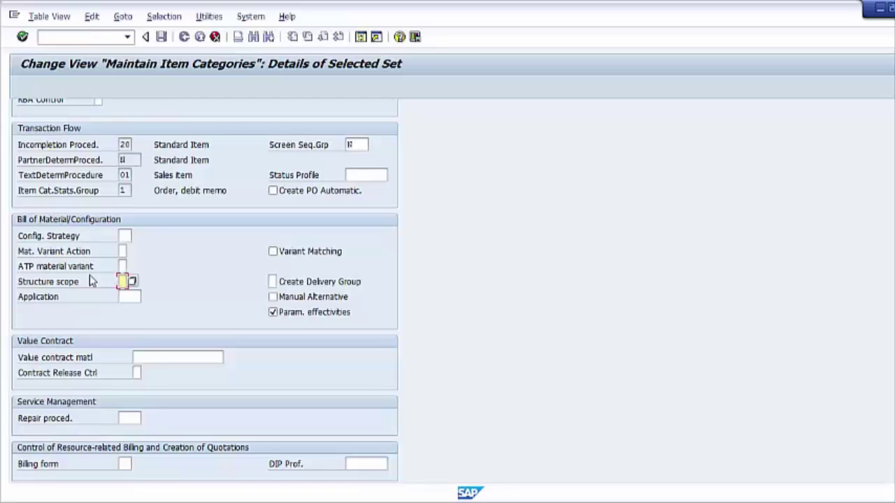
left_click(133, 282)
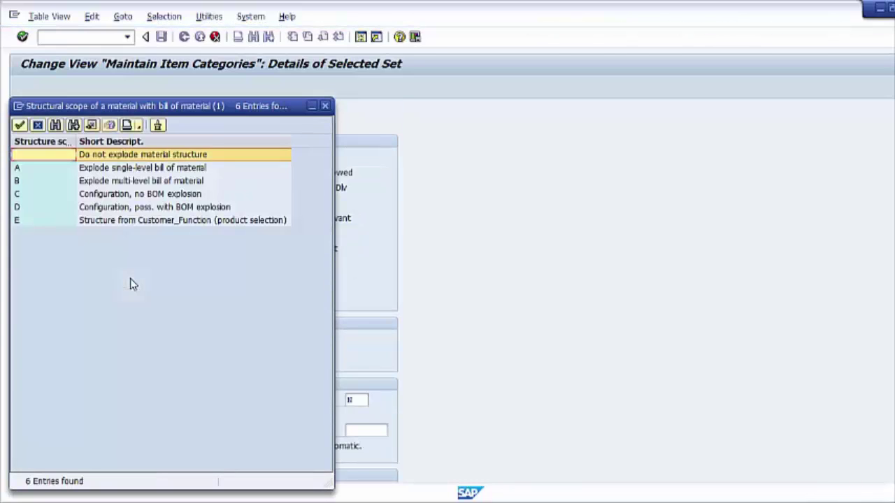
left_click(127, 170)
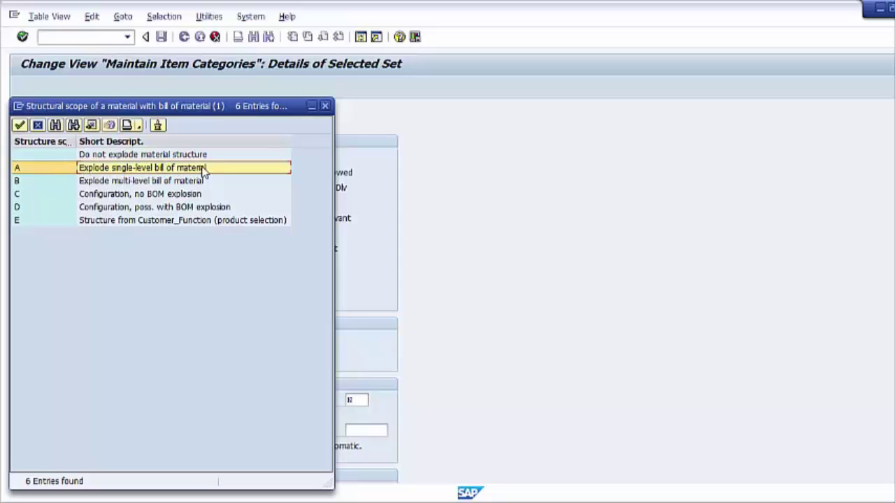
left_click(123, 181)
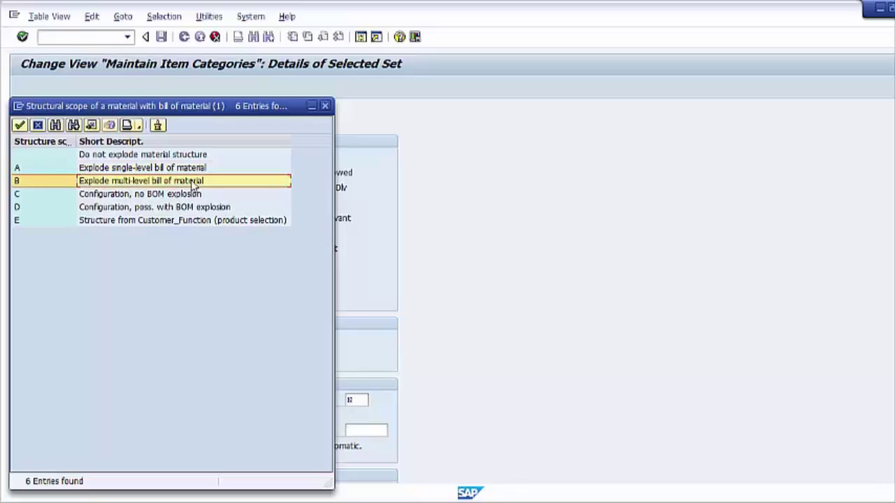
left_click(117, 197)
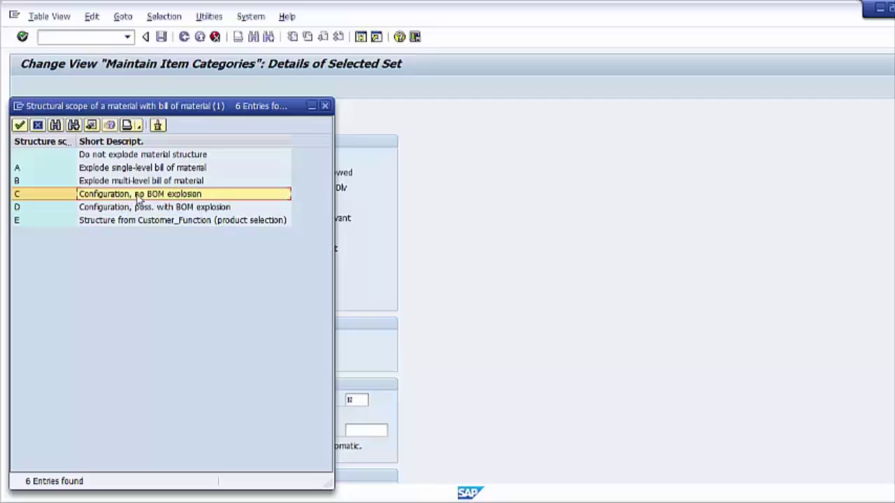
left_click(98, 209)
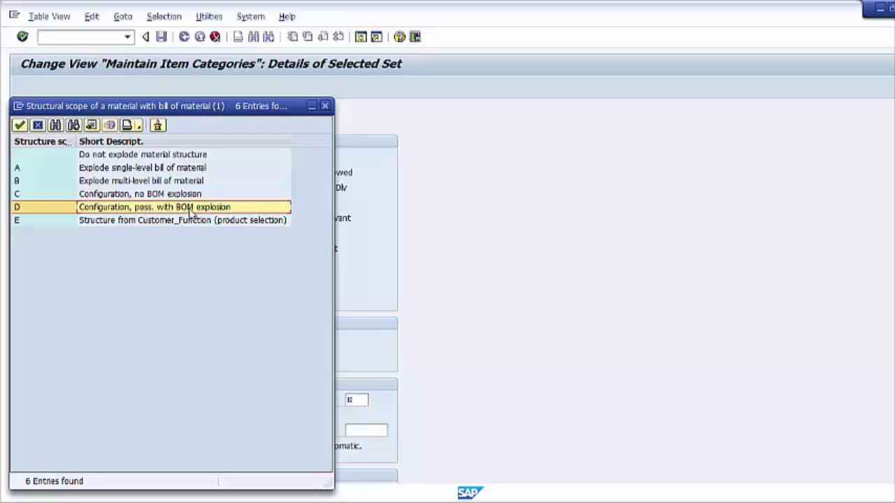
left_click(100, 222)
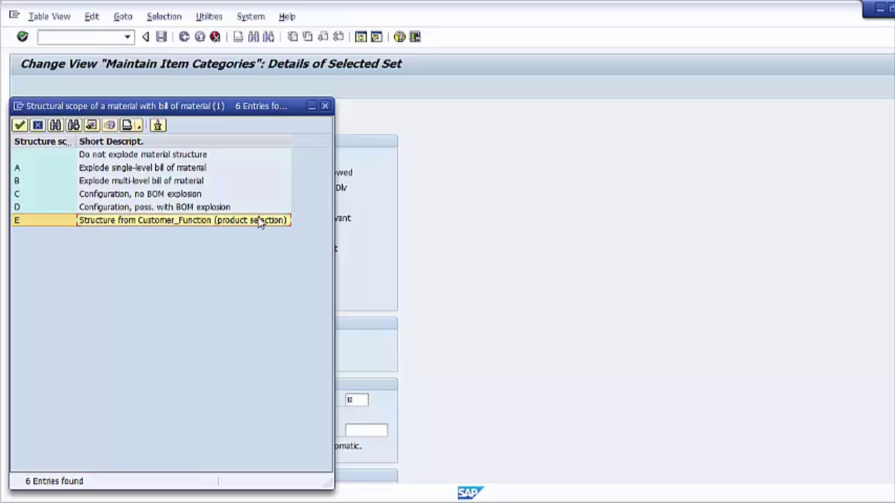
left_click(109, 159)
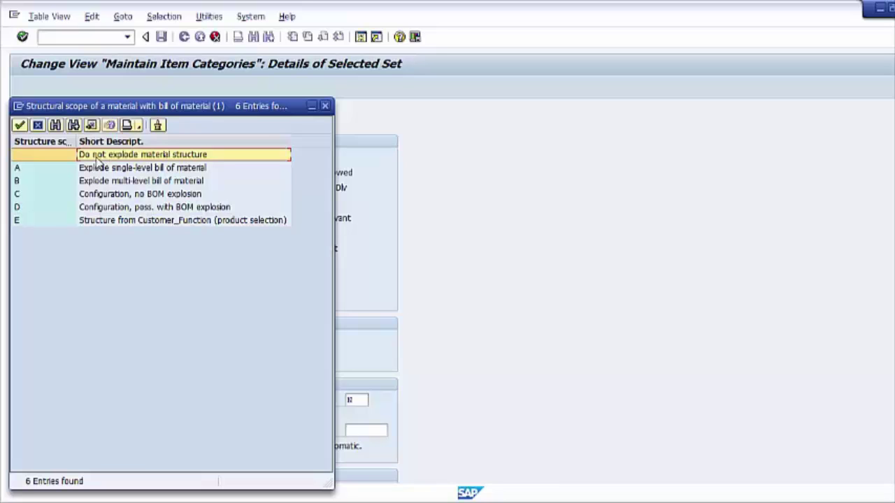
left_click(324, 106)
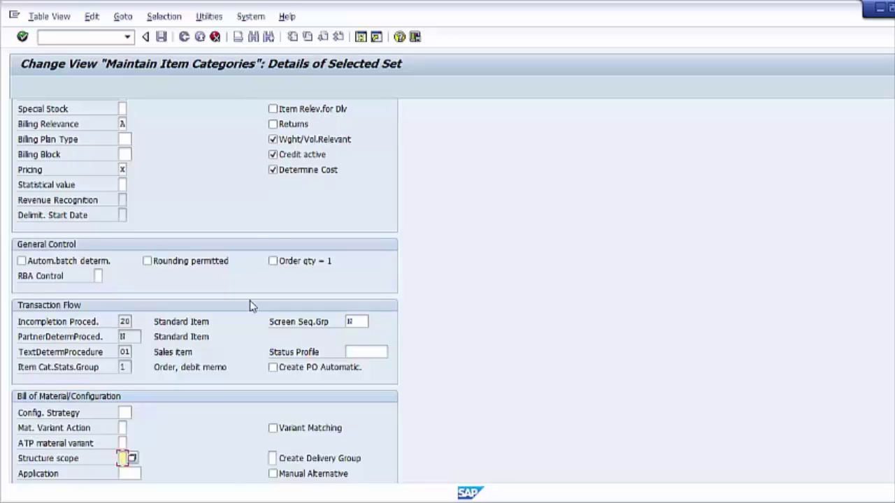
Step: Review the possible values for Create Delivery Group in the Bill of Material/Configuration section and close the list without adopting any
scroll(274, 441, "down", 2)
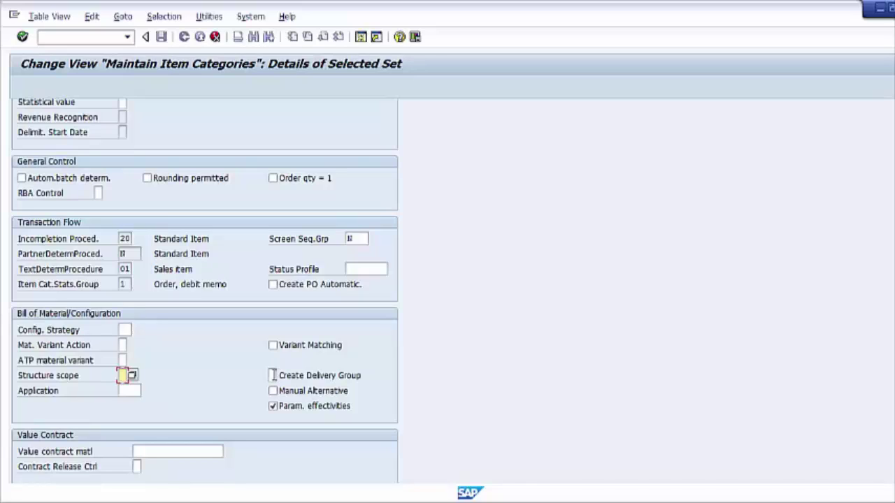
left_click(274, 376)
left_click(280, 377)
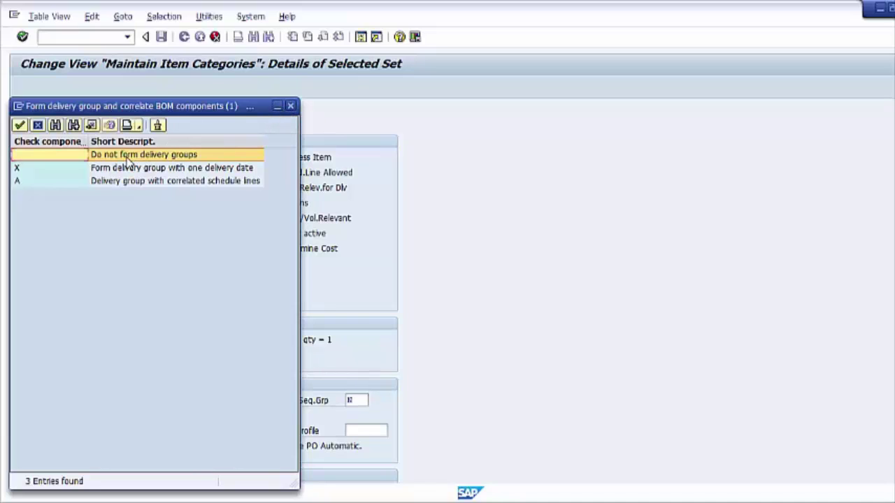
left_click(291, 109)
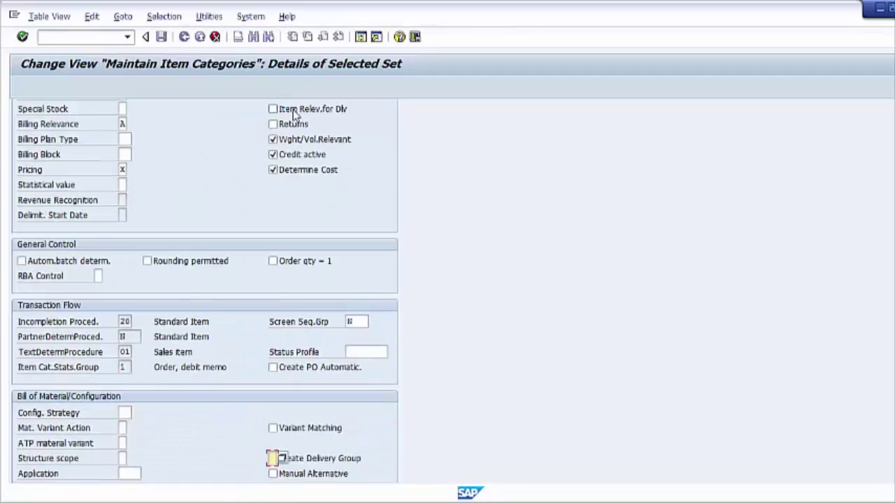
Step: Examine the Value Contract, Service Management and resource-related billing sections, and recheck the whole set of ZTAN item category settings
scroll(253, 315, "down", 2)
scroll(254, 315, "down", 3)
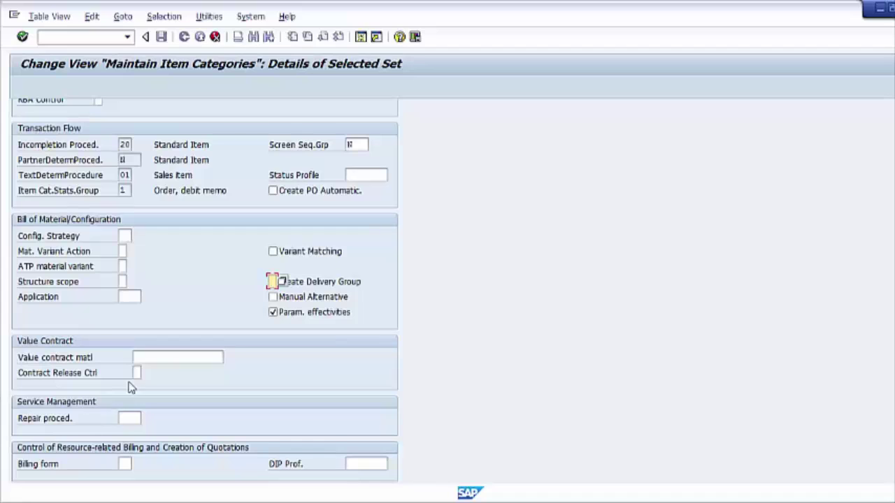
scroll(131, 389, "up", 3)
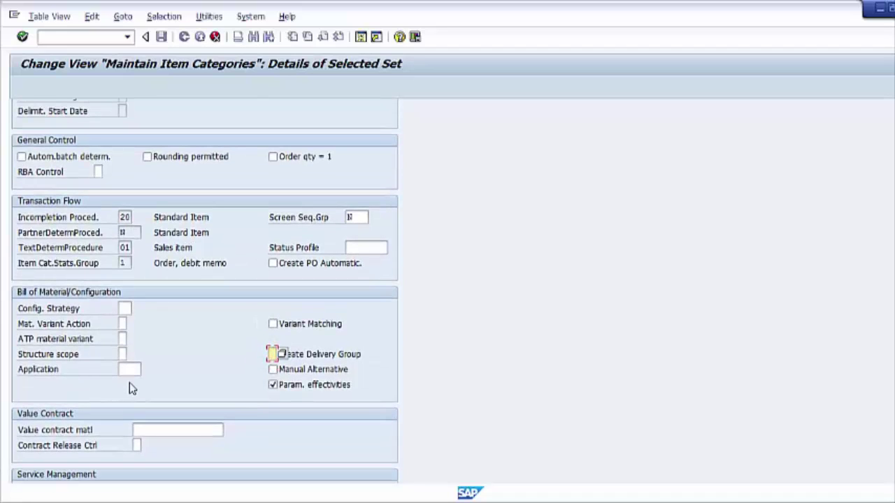
scroll(129, 384, "up", 8)
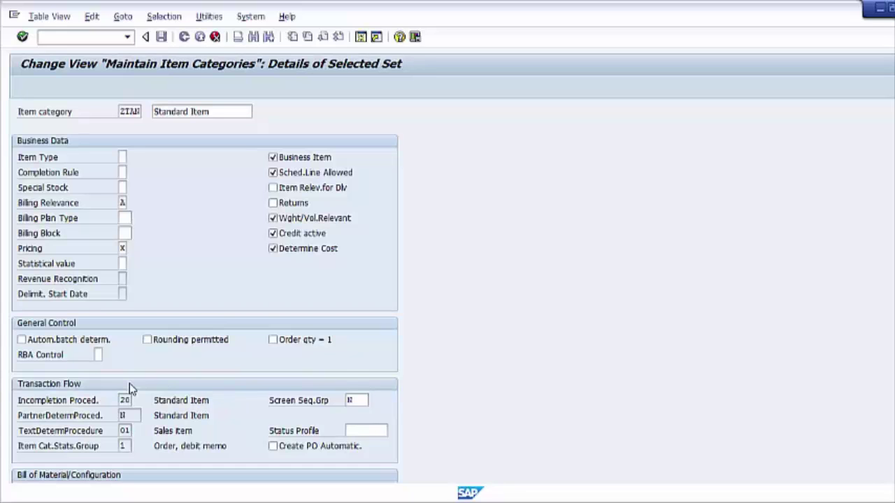
scroll(179, 328, "down", 7)
scroll(179, 328, "down", 4)
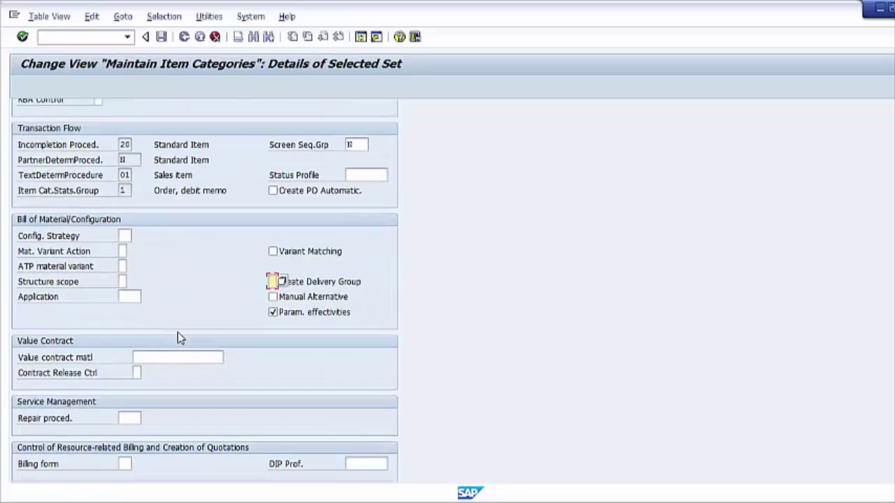
scroll(180, 376, "up", 3)
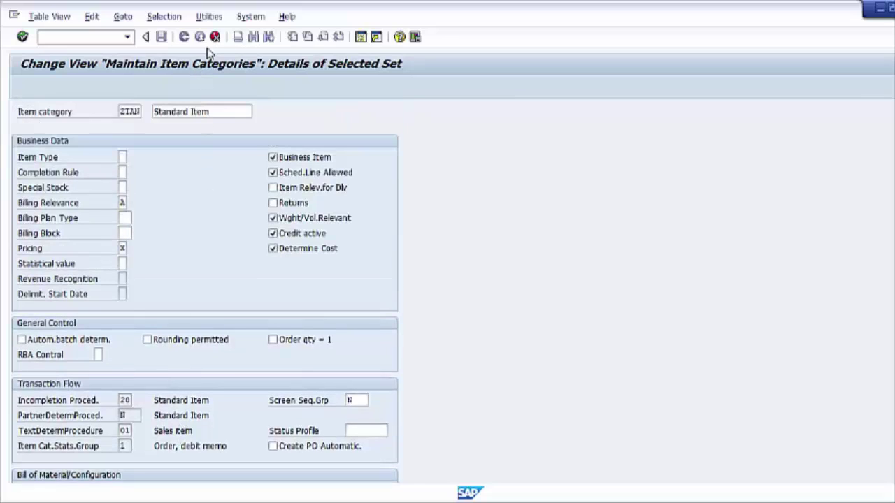
Step: Try to confirm the copied item category under the key ZTAN, read the message's help text and close it
key("Return")
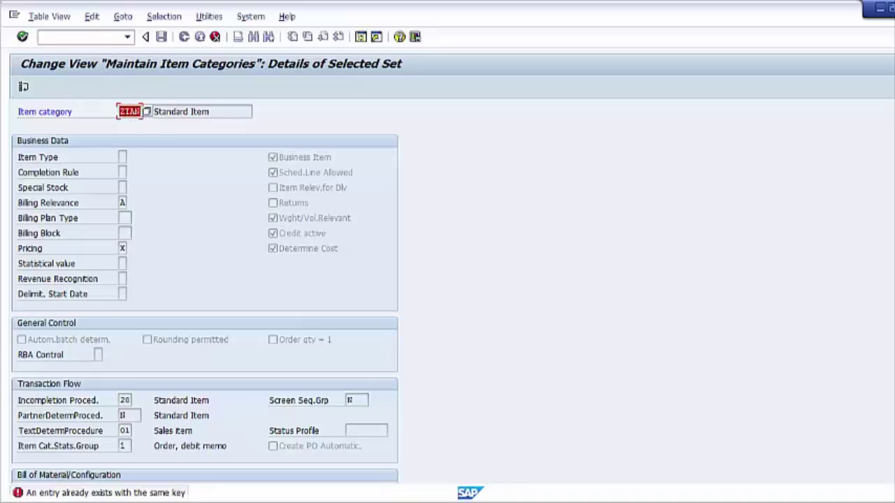
left_click(77, 494)
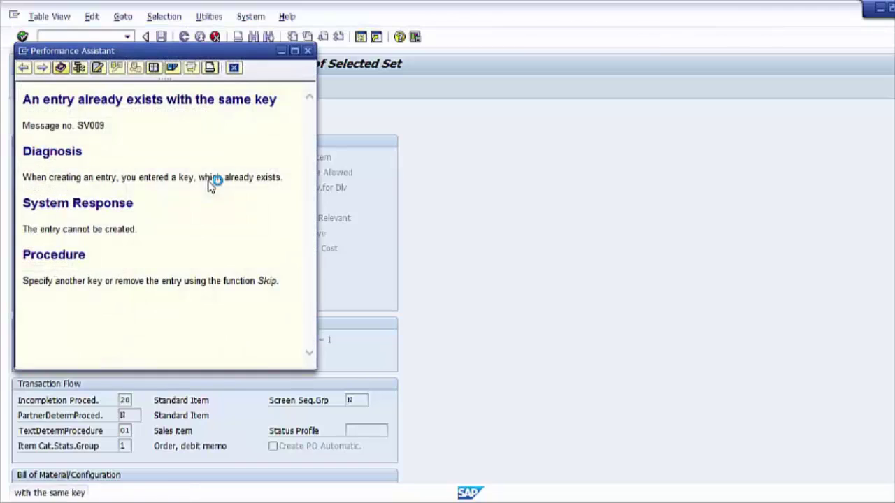
left_click_drag(203, 46, 483, 150)
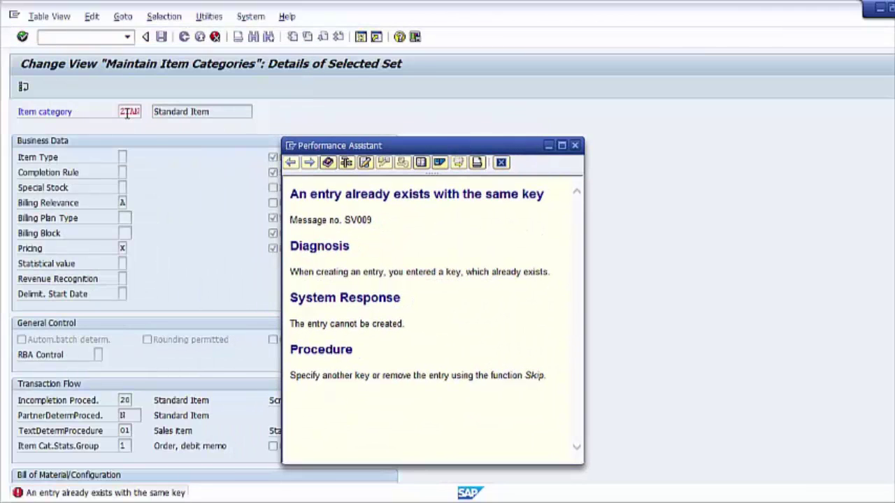
left_click(574, 146)
Step: Set the new item category's key to ZZAN and confirm the copy, marking the entry as not relevant for copying control
double_click(129, 111)
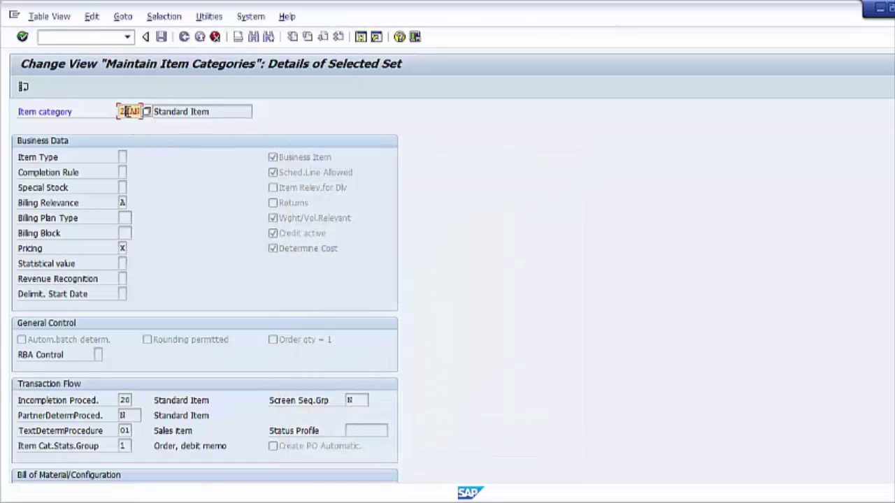
type("ZZNN")
key("Return")
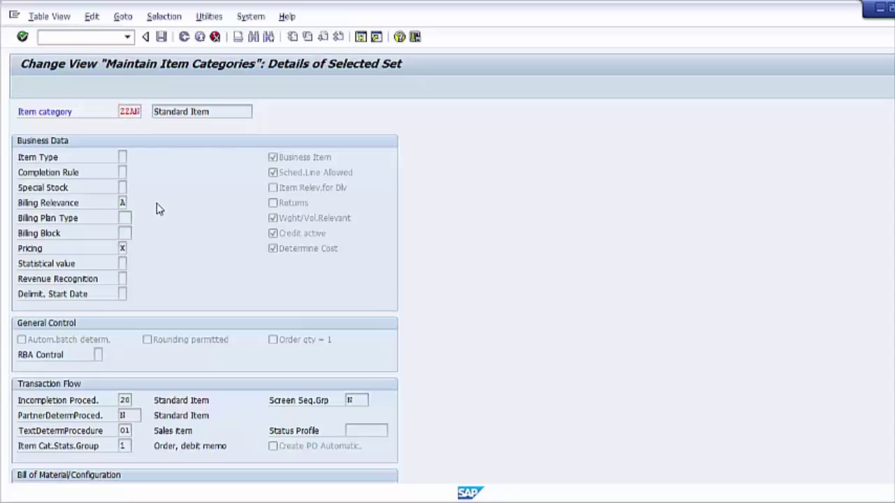
left_click(196, 239)
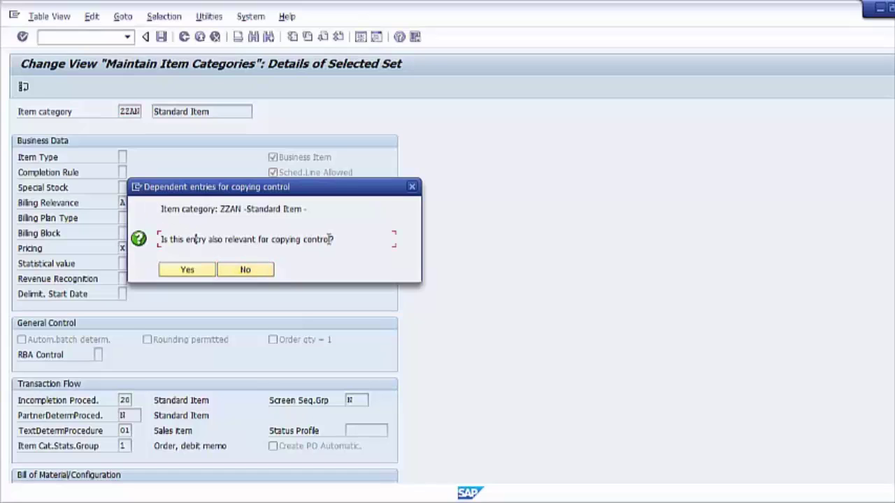
left_click(252, 273)
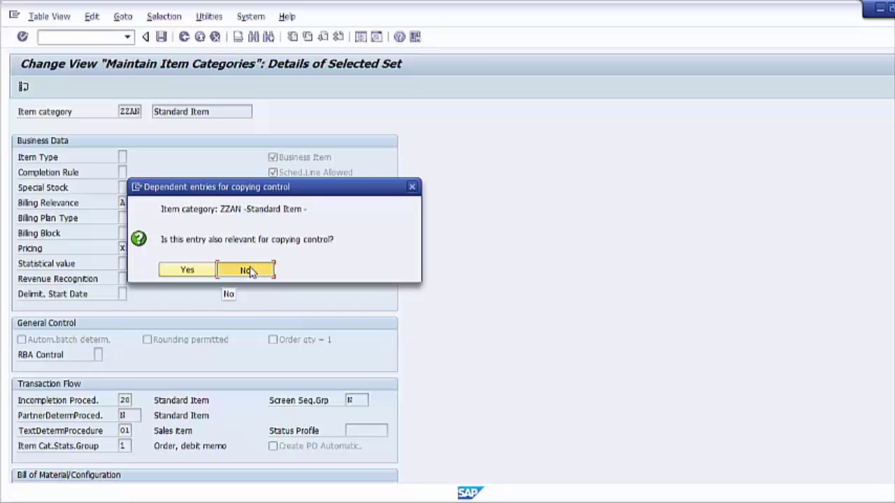
left_click(250, 271)
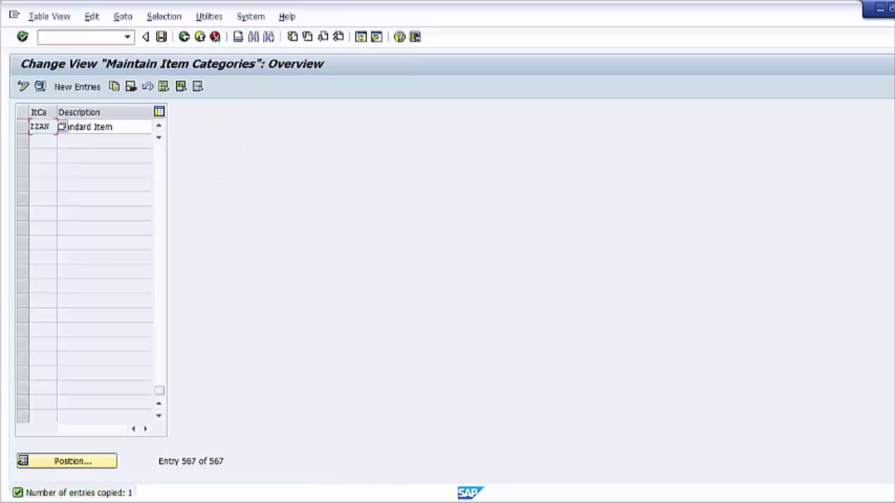
Step: Save item category ZZAN to the customizing request described as TEST, and leave customizing for the SAP Easy Access screen
double_click(80, 492)
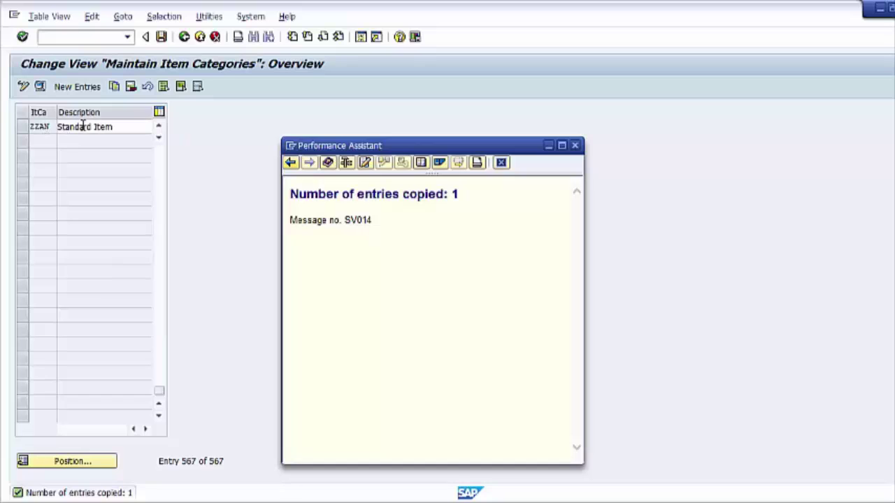
left_click(184, 38)
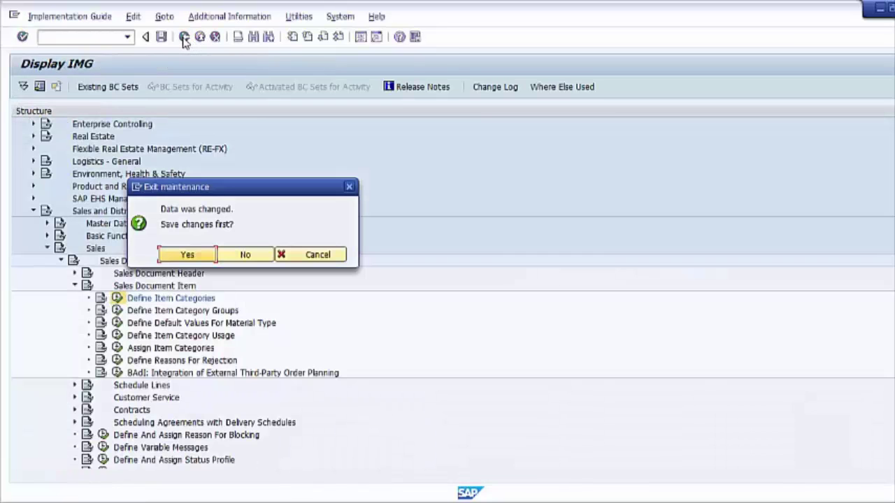
left_click(194, 256)
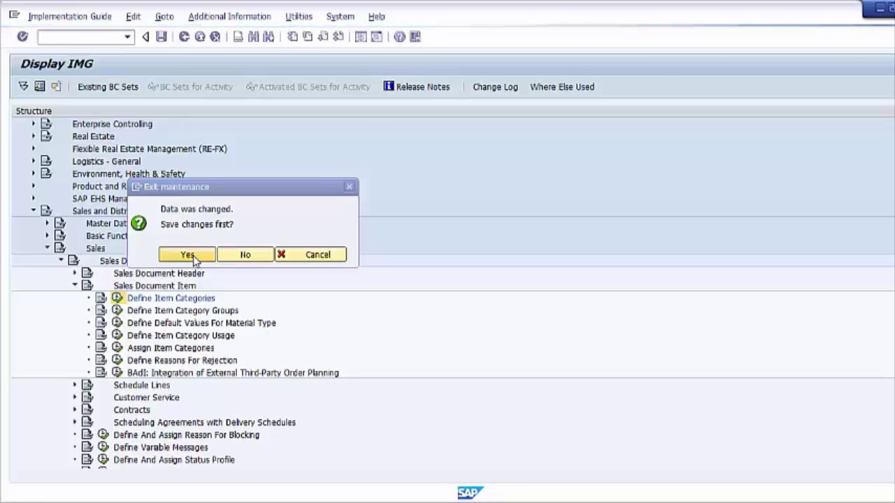
left_click(203, 219)
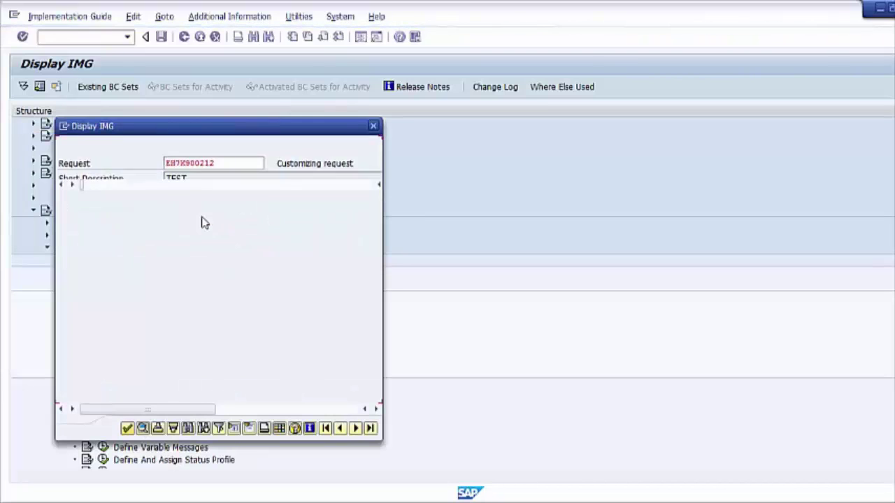
left_click(127, 428)
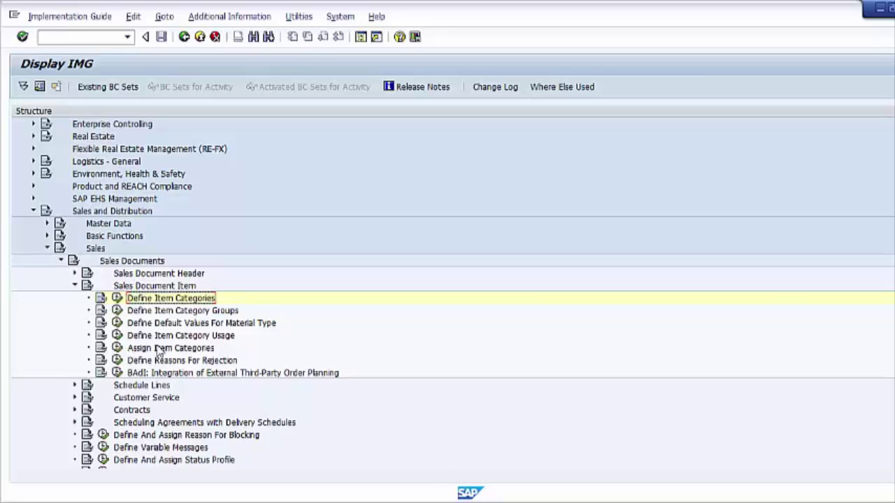
left_click(200, 38)
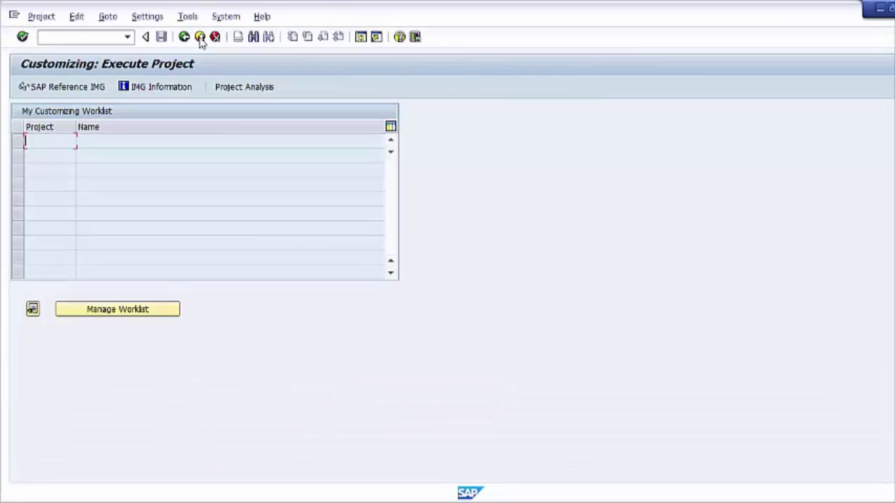
left_click(200, 39)
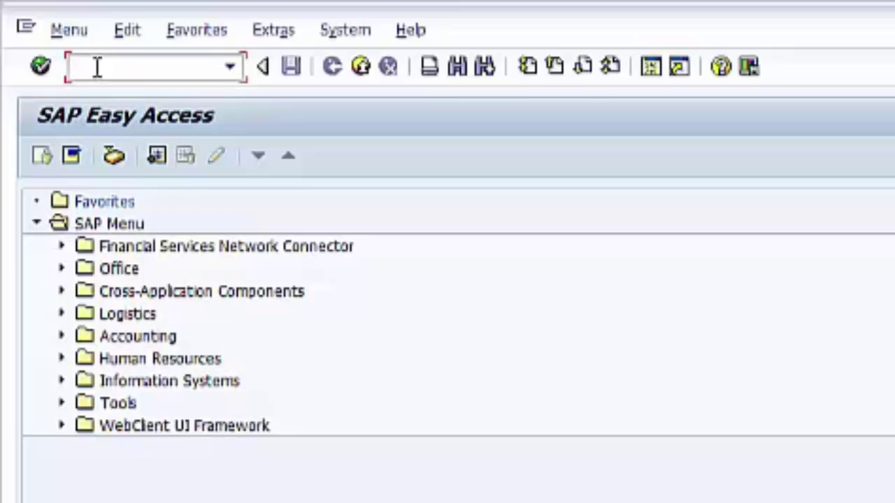
Step: Start transaction SPRO and display the SAP Reference IMG
type("spl")
type("o")
key("Return")
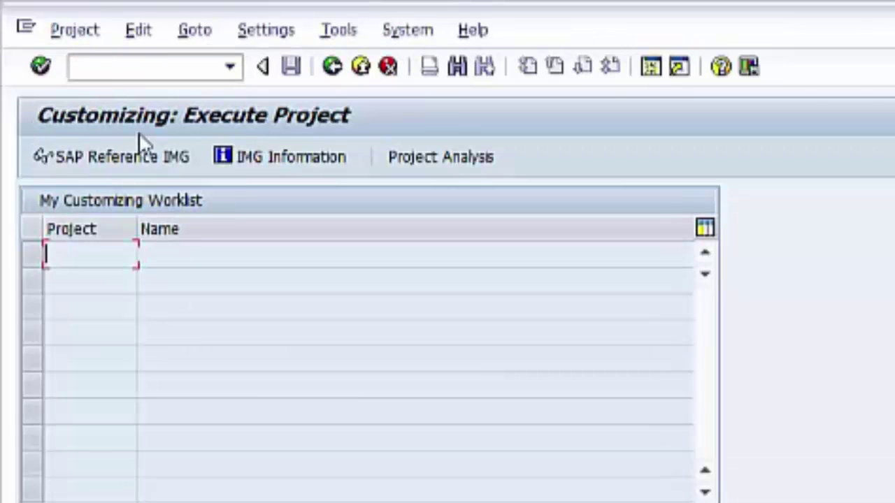
left_click(150, 158)
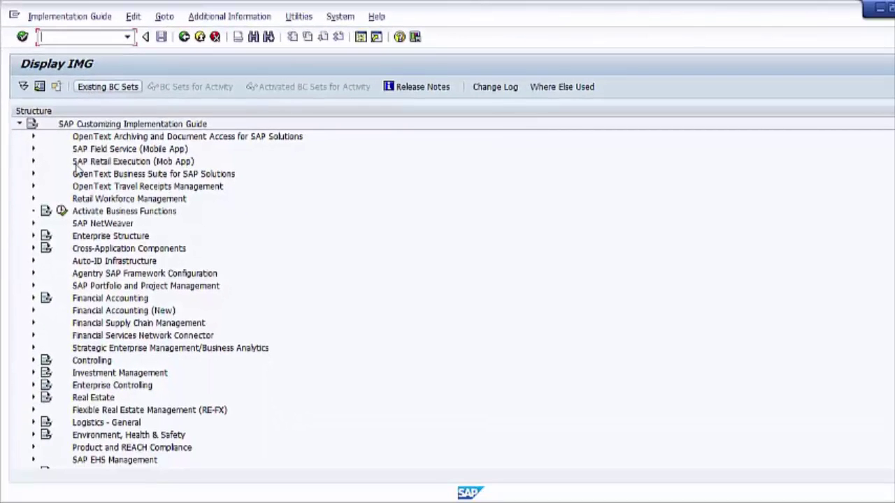
Step: Open the Assign Item Categories activity under Sales and Distribution > Sales > Sales Documents > Sales Document Item
scroll(112, 291, "down", 3)
scroll(112, 291, "down", 2)
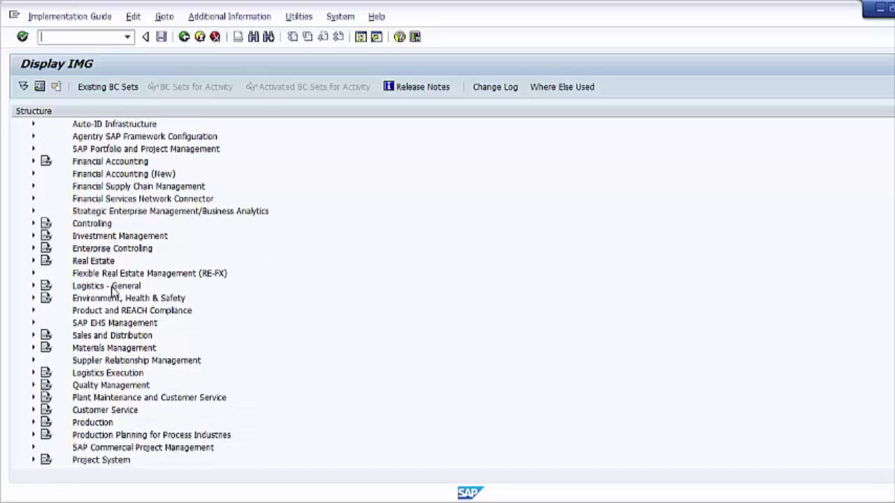
left_click(32, 337)
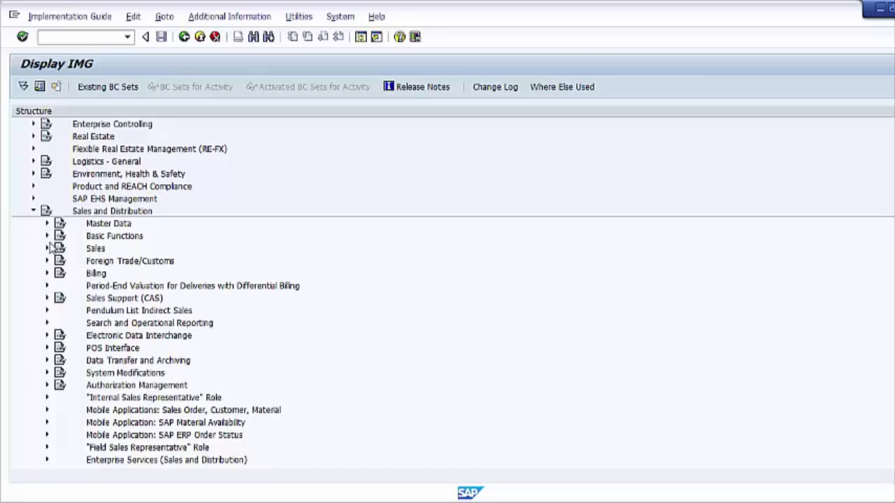
left_click(46, 248)
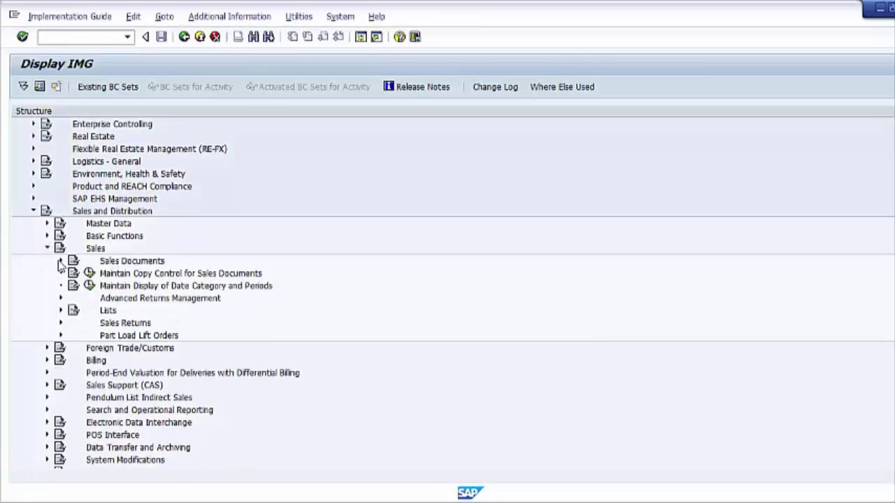
left_click(60, 261)
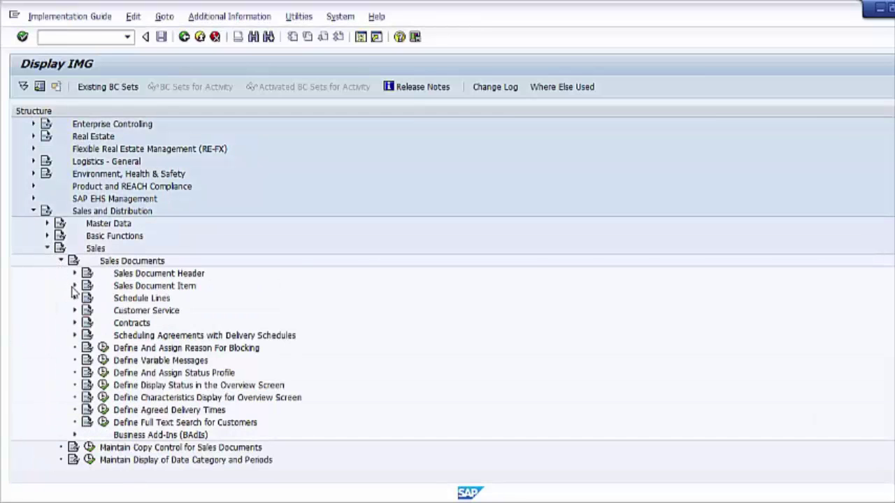
left_click(75, 286)
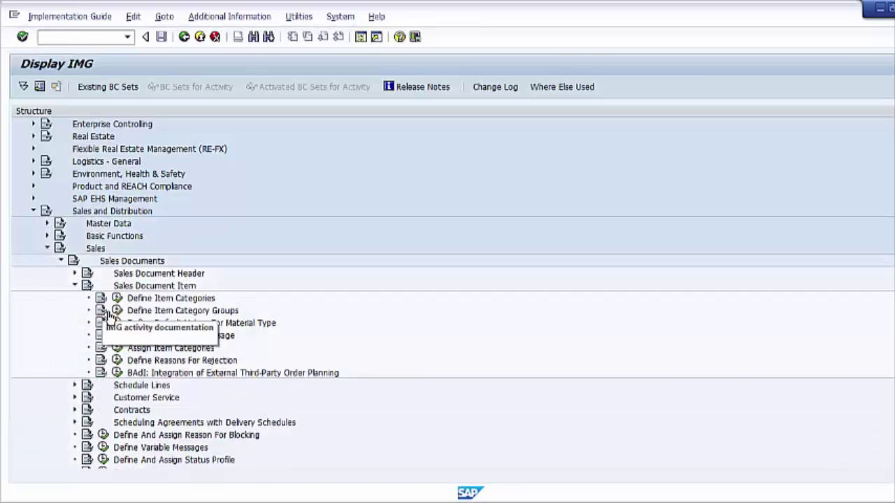
left_click(140, 348)
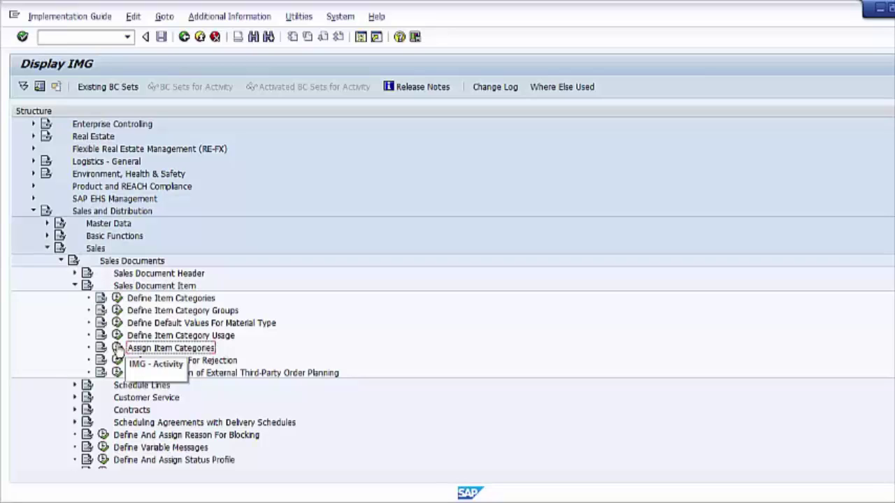
left_click(119, 348)
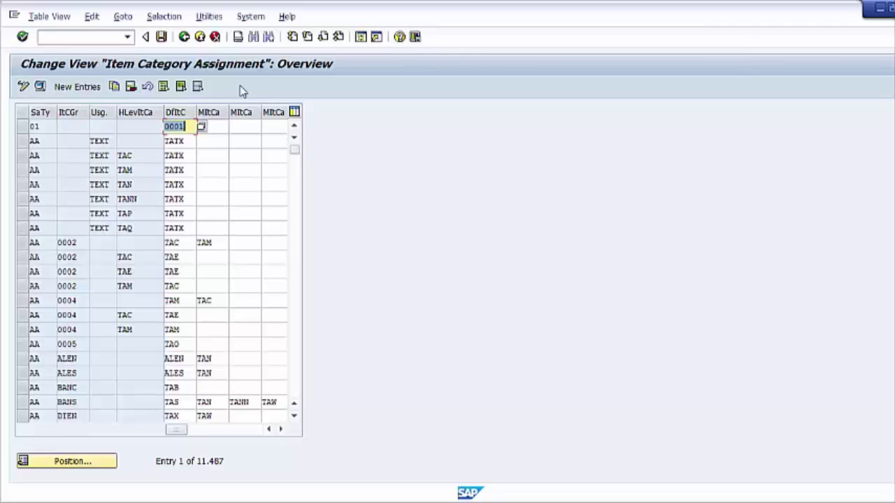
Step: Open the value list for the sales document type when positioning the assignment overview, and examine the entries beginning with Z
left_click(73, 461)
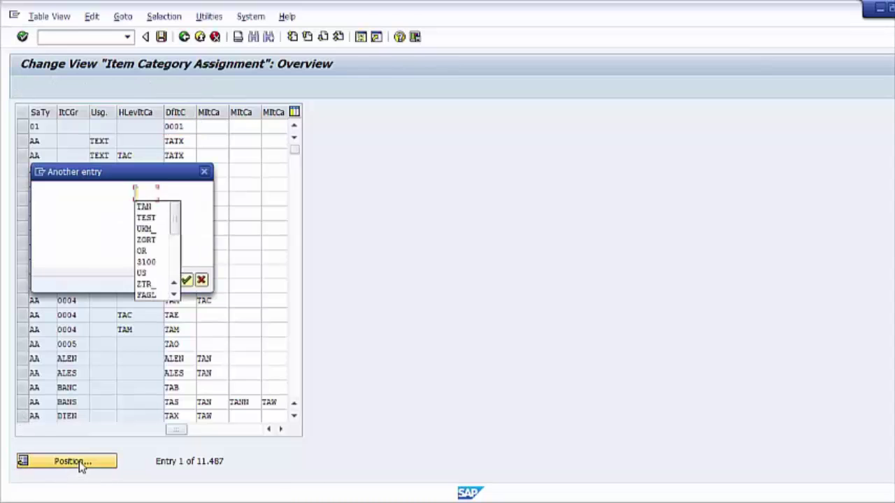
left_click(147, 193)
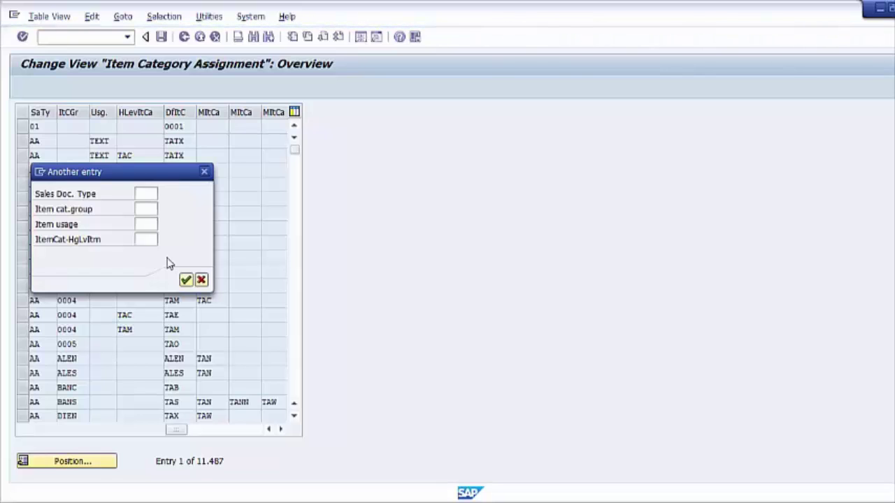
key("F4")
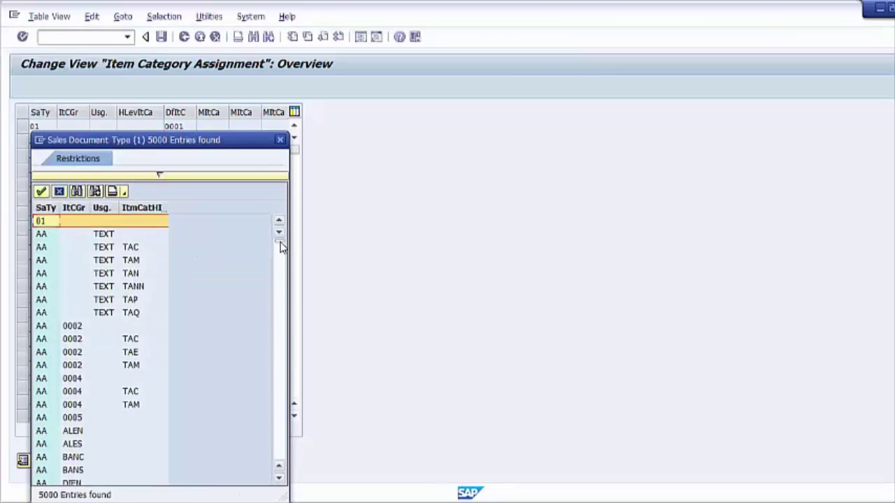
left_click_drag(279, 246, 285, 474)
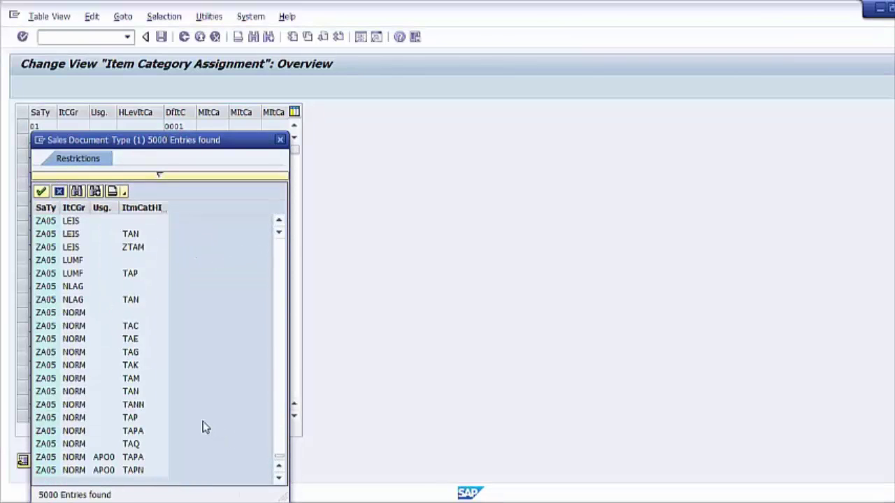
scroll(88, 314, "up", 10)
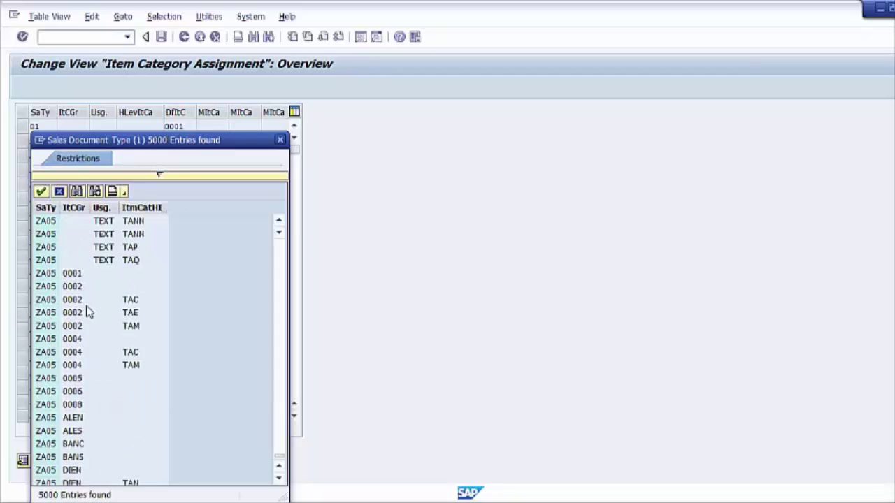
scroll(88, 312, "up", 10)
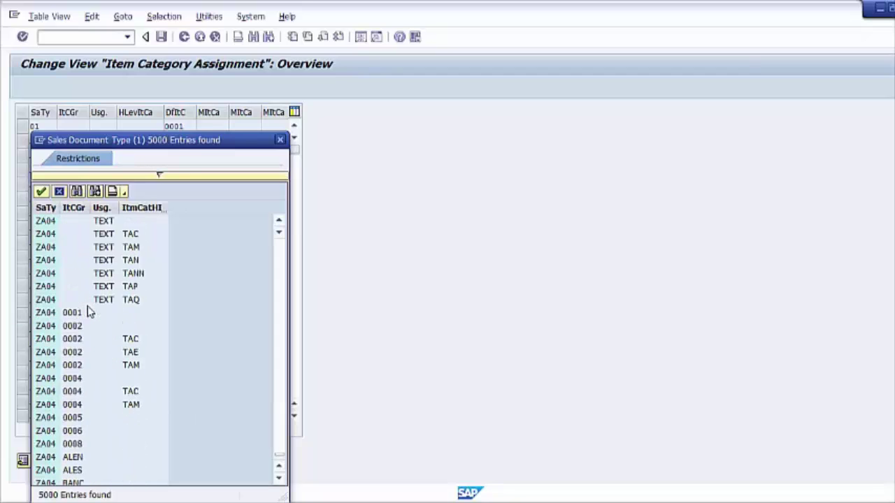
scroll(88, 312, "up", 12)
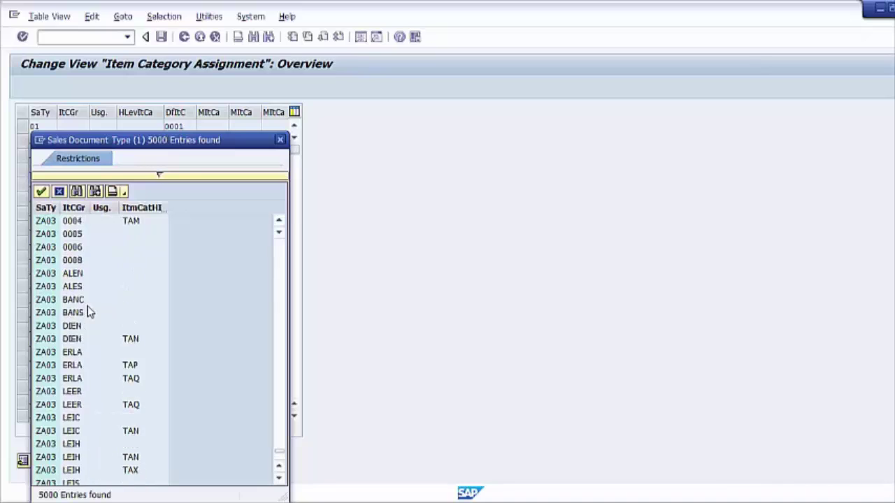
scroll(89, 313, "up", 12)
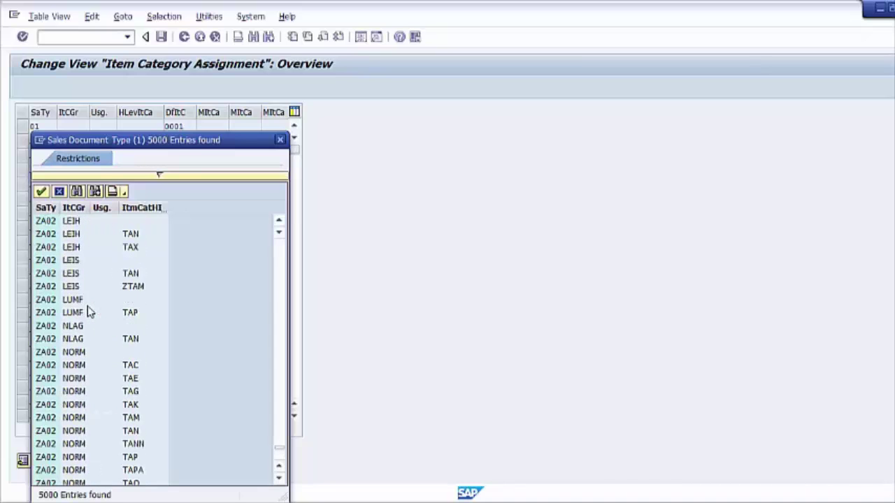
scroll(89, 313, "up", 12)
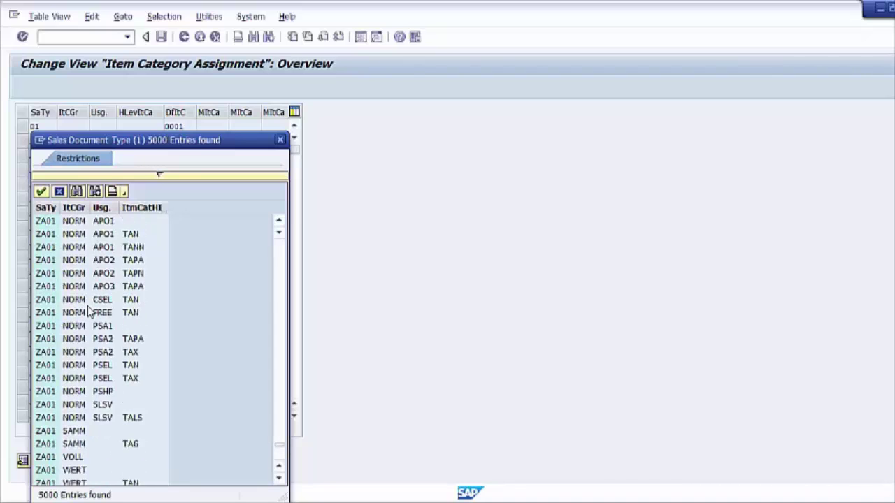
scroll(89, 312, "up", 12)
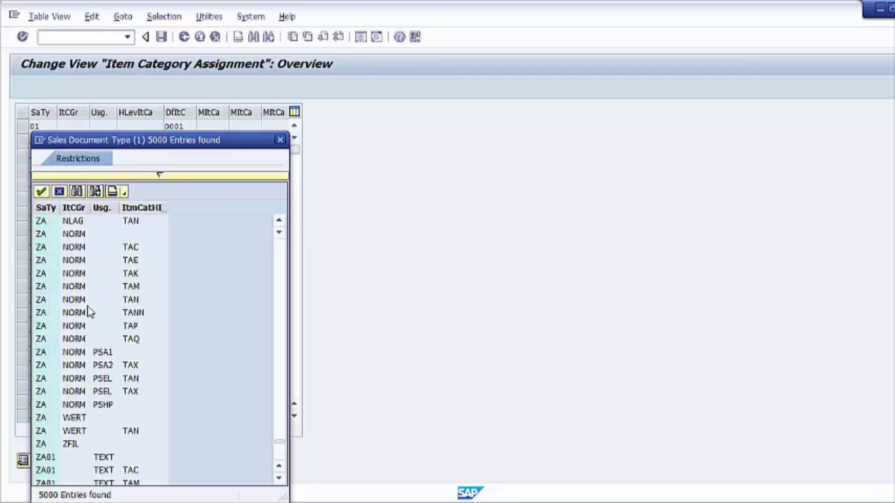
scroll(89, 313, "up", 6)
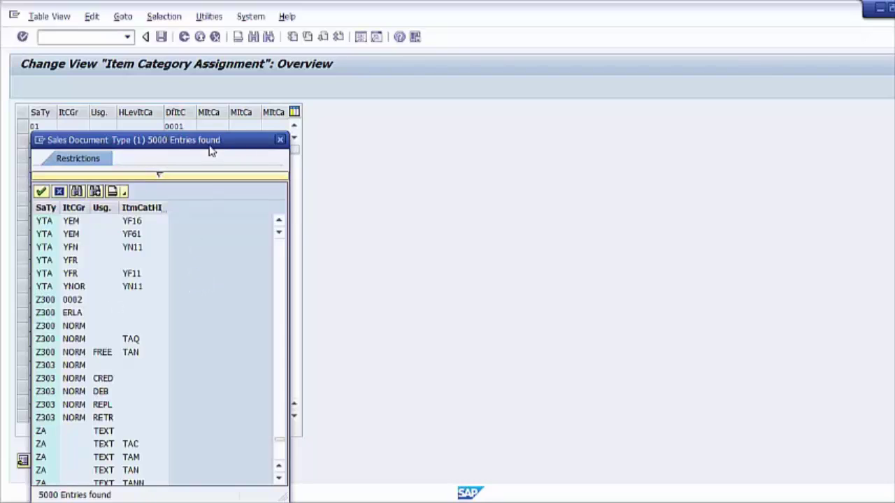
left_click_drag(211, 150, 527, 118)
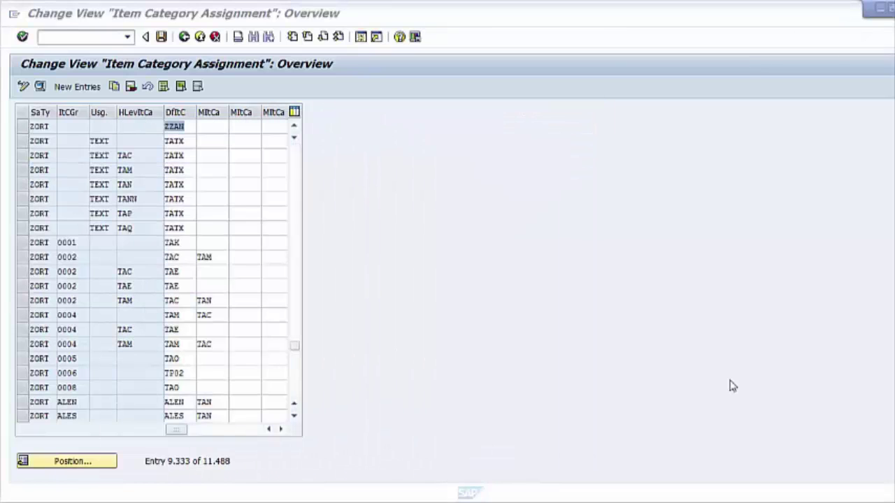
Step: Try to save a new assignment of item category ZZAN to sales document type ZORT, and discard the entry
left_click(78, 91)
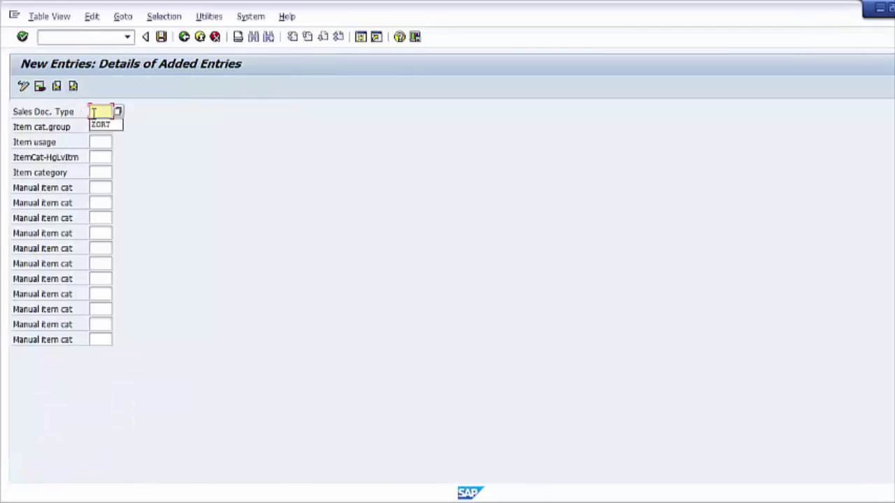
left_click(99, 123)
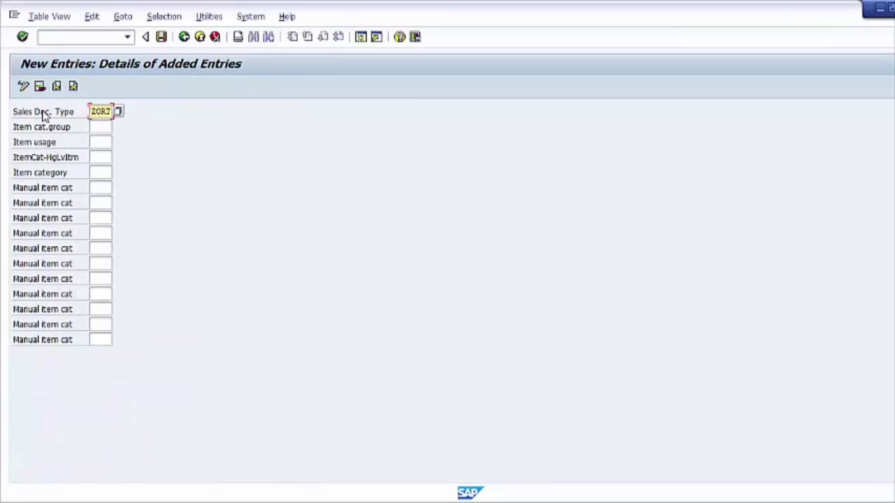
left_click(98, 172)
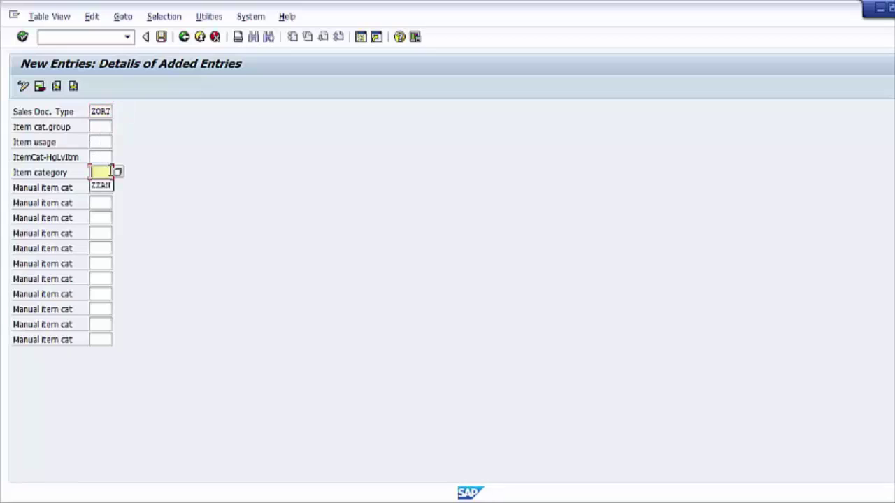
left_click(100, 184)
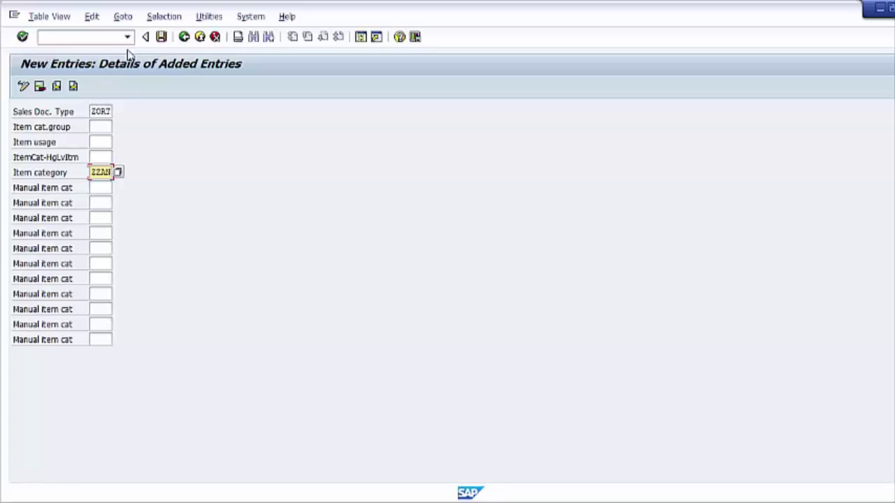
left_click(160, 37)
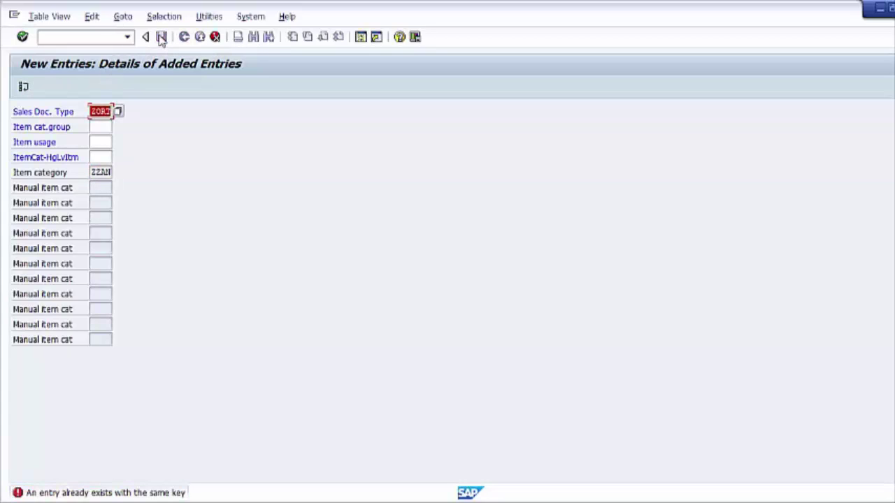
left_click(215, 37)
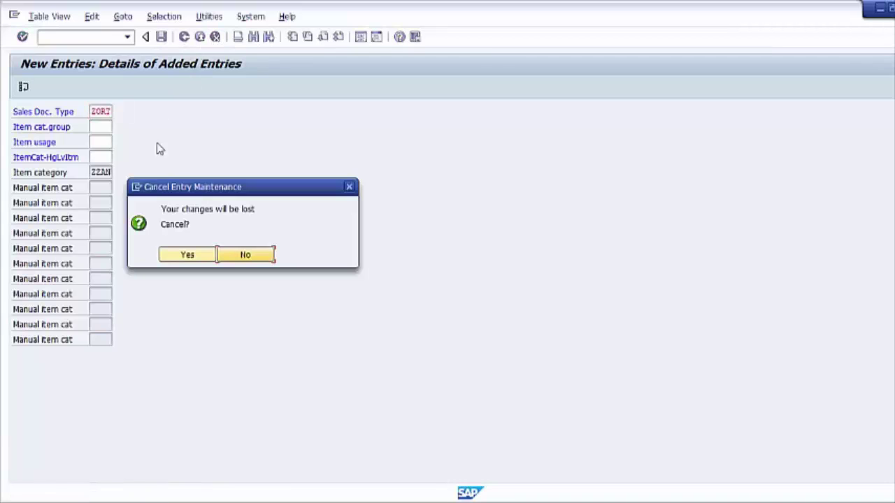
left_click(190, 256)
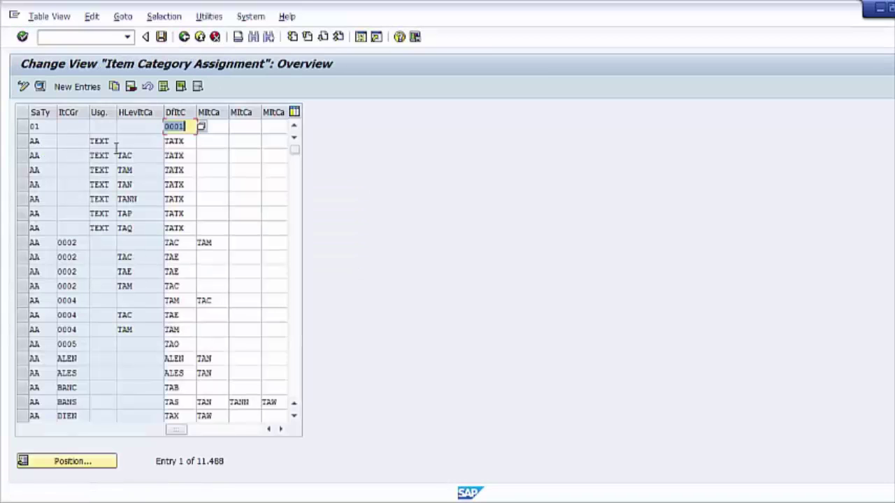
Step: Check the end of the assignment overview, and filter the positioning value list to sales document types beginning with ZOR
left_click_drag(295, 152, 317, 406)
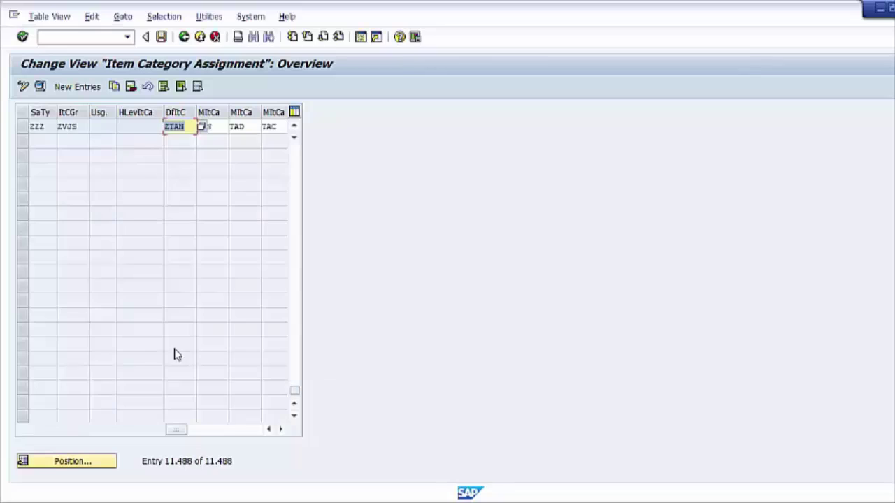
scroll(64, 310, "up", 4)
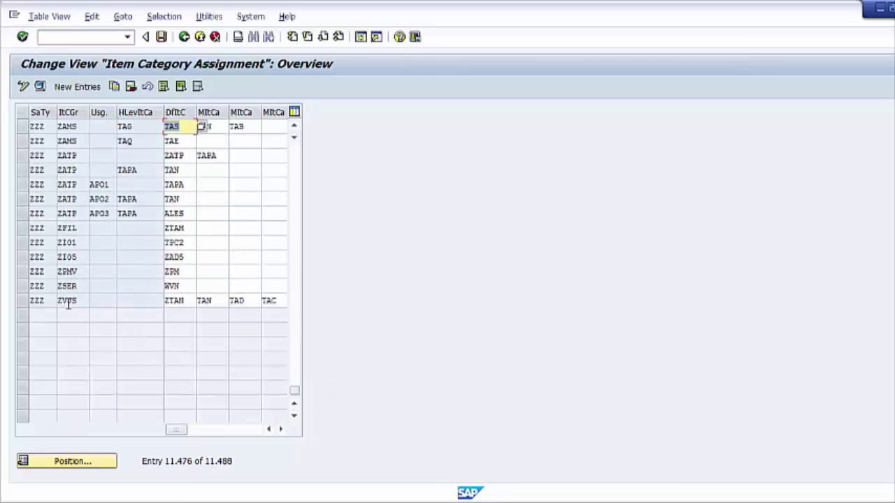
scroll(68, 305, "up", 5)
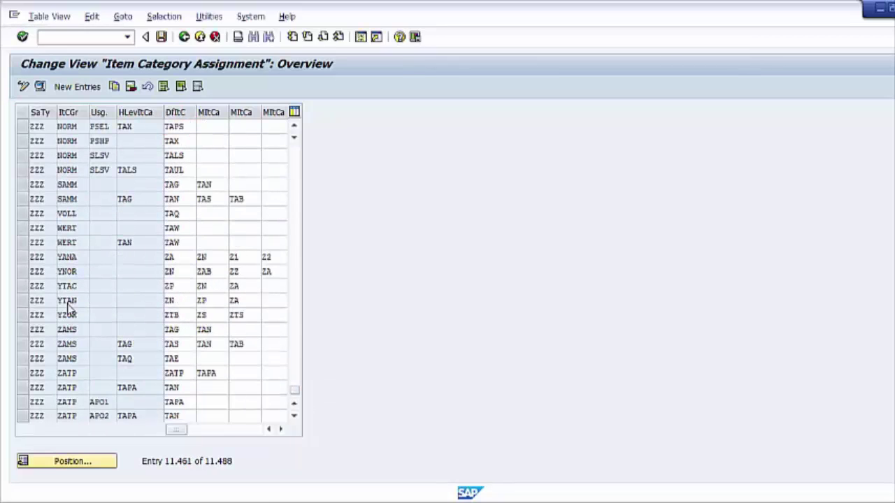
scroll(68, 305, "up", 5)
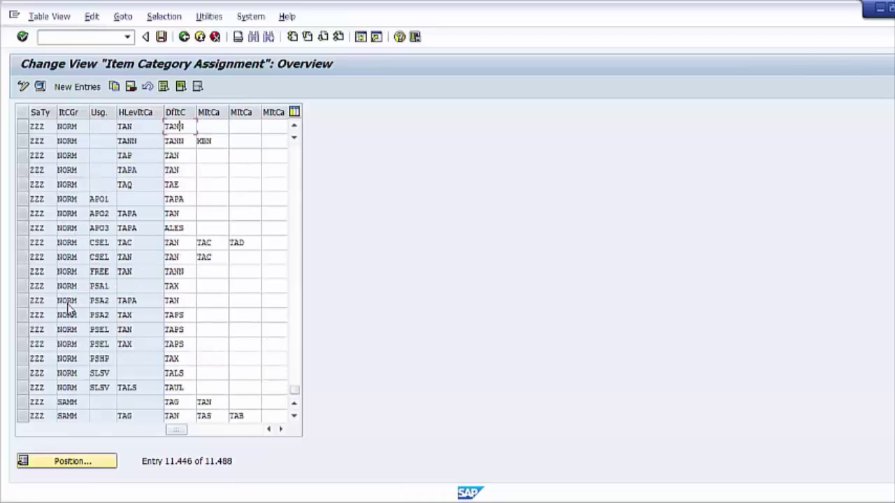
scroll(67, 305, "up", 3)
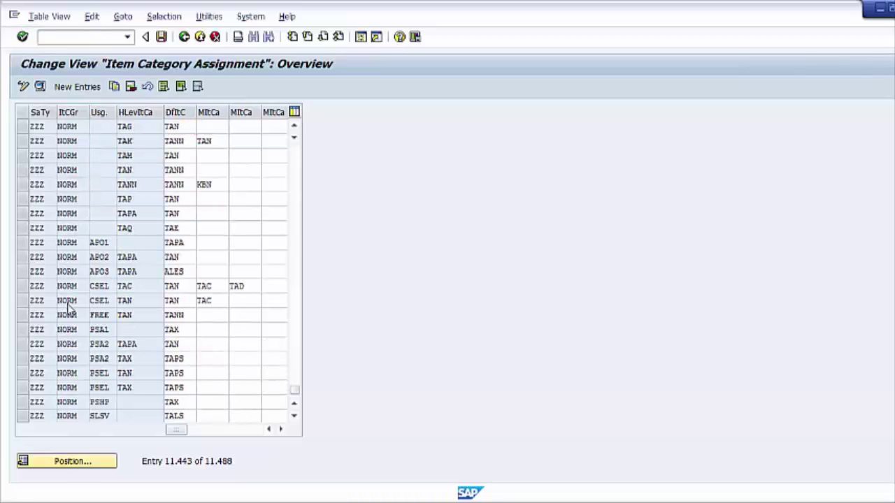
left_click(73, 461)
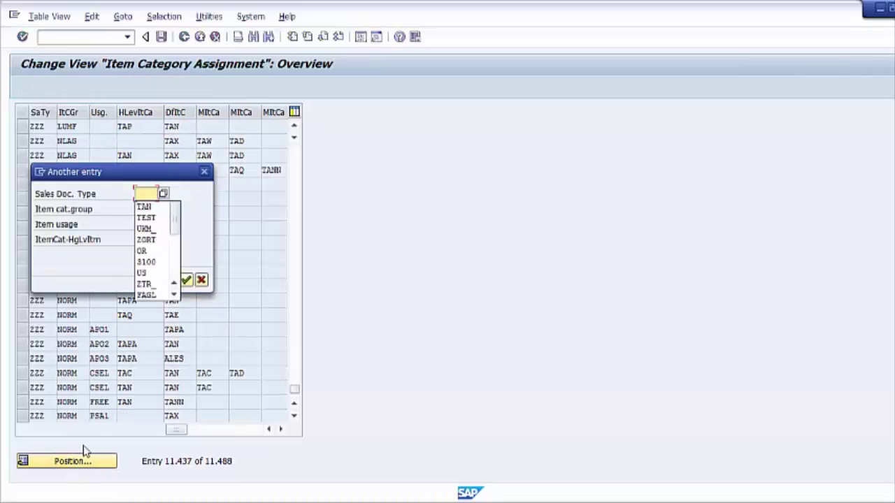
left_click(166, 198)
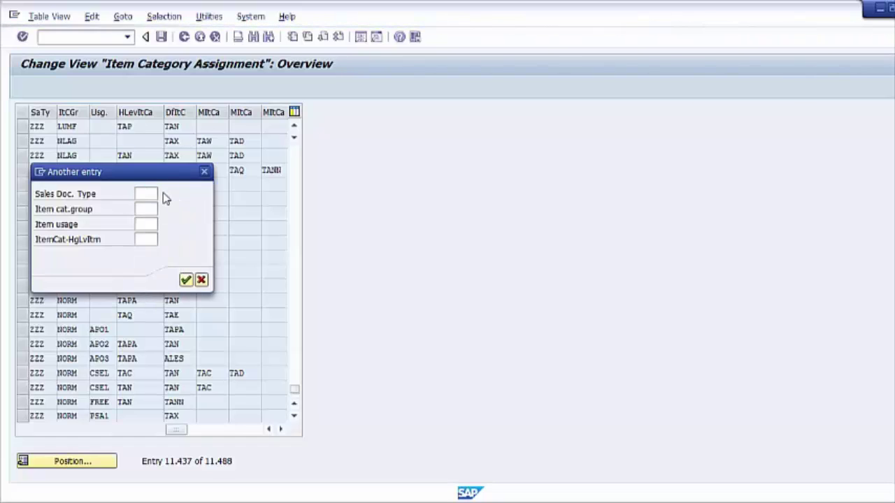
left_click(166, 198)
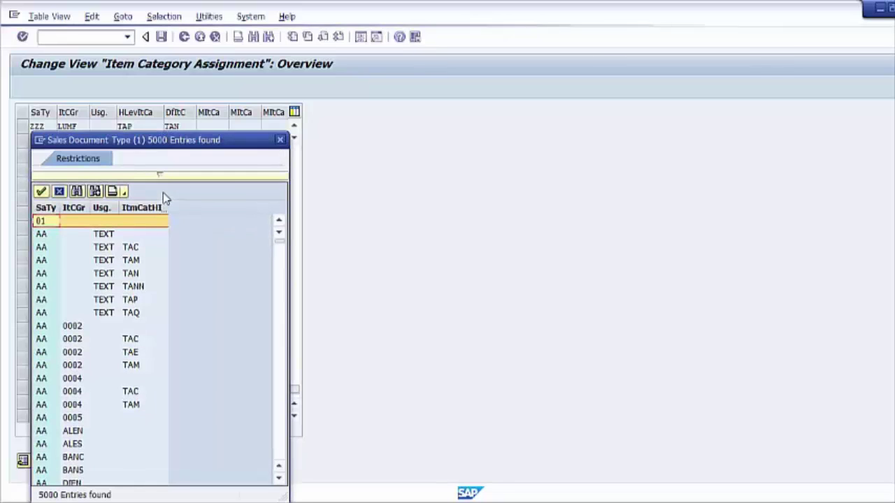
left_click(137, 176)
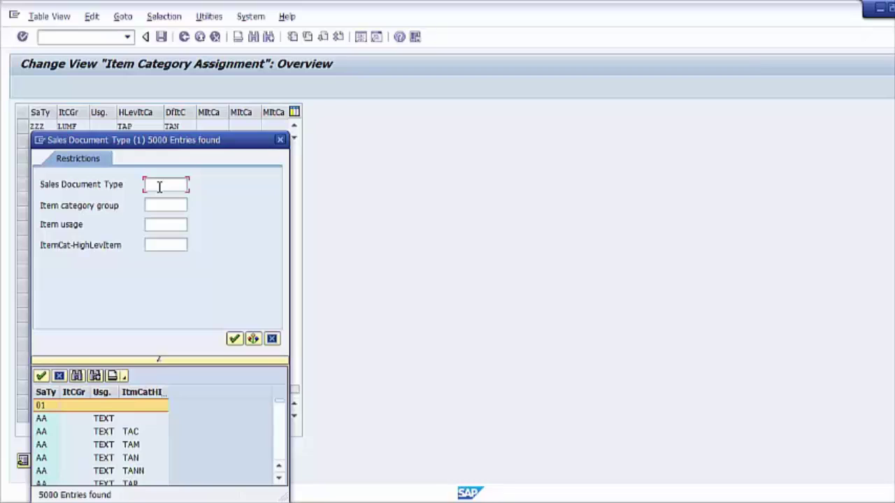
type("ZOR")
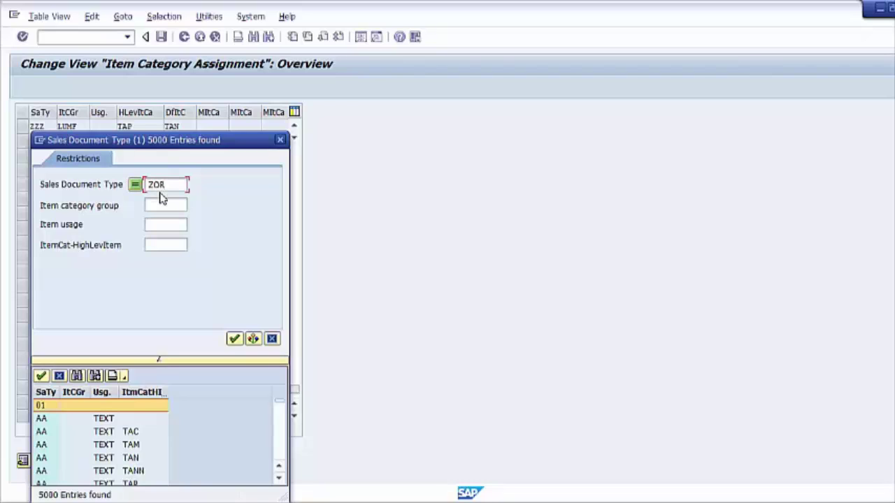
type("+")
key("Return")
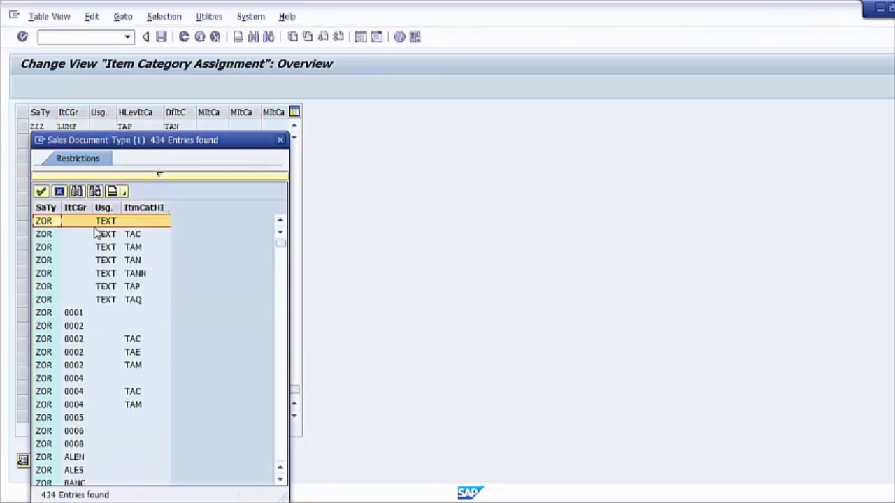
Step: Look through the filtered entries down to the last ZORT combinations, and close the value list without choosing one
scroll(90, 230, "down", 20)
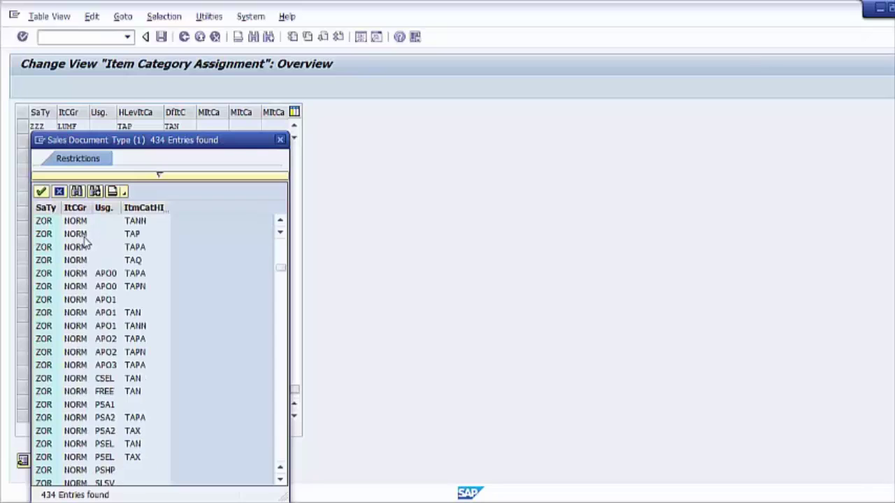
scroll(93, 256, "down", 20)
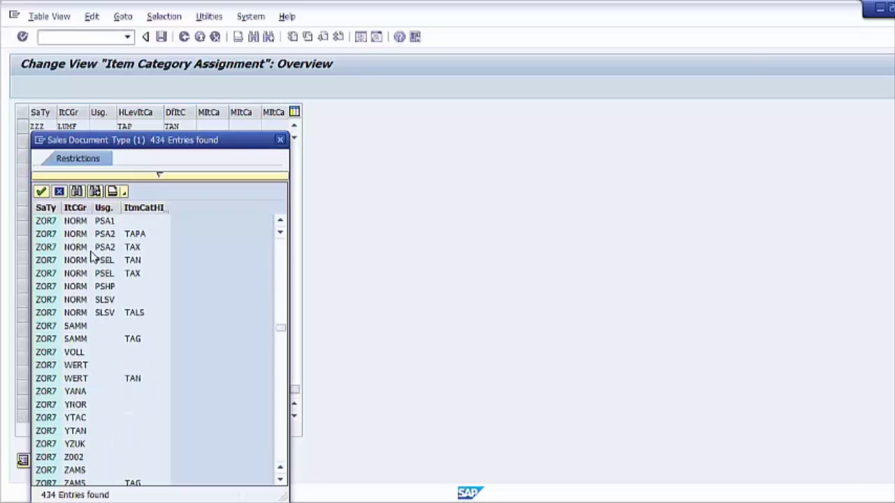
scroll(93, 258, "down", 20)
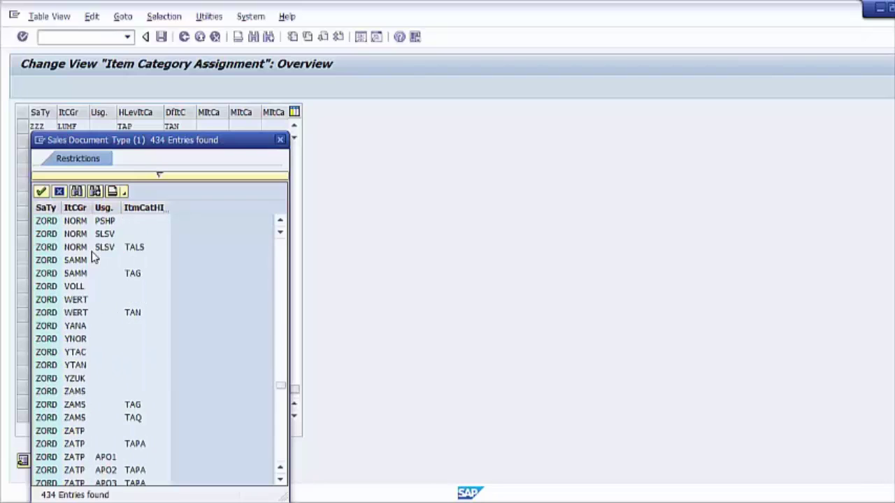
scroll(94, 258, "down", 20)
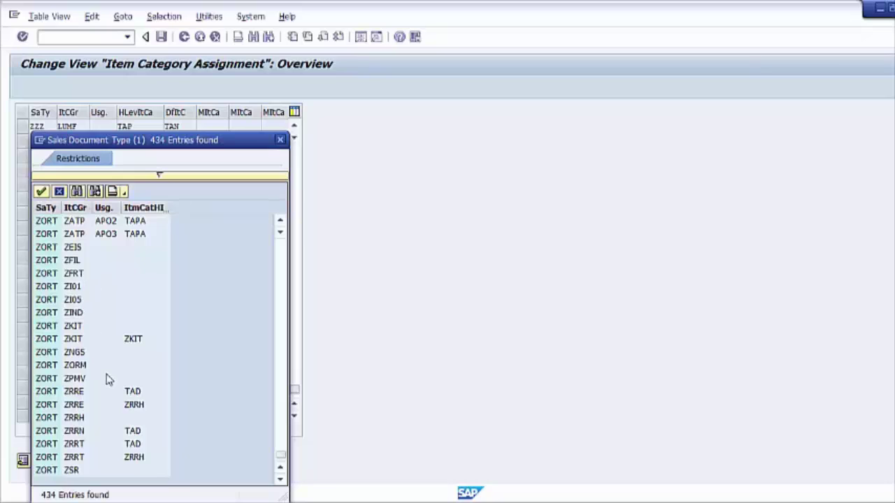
left_click(279, 140)
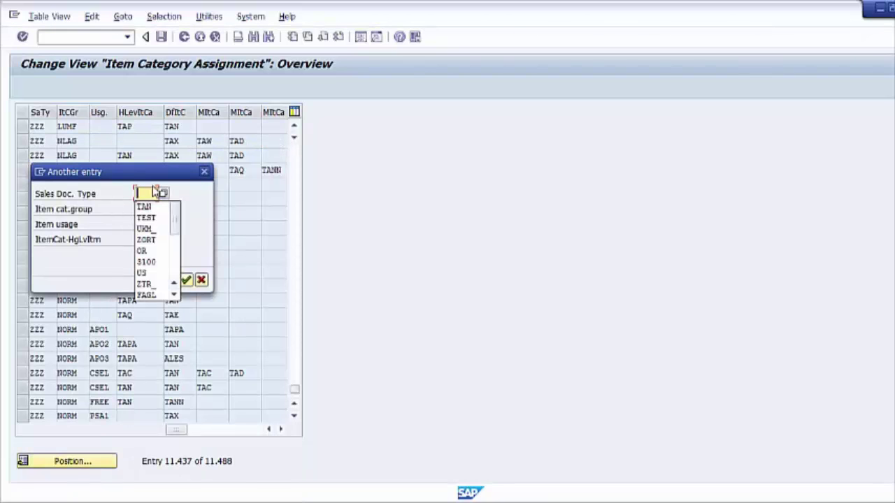
Step: Close the positioning prompt and look back through the assignment overview from the ZZZ entries up to the ZZOR entries
left_click(180, 186)
left_click(204, 172)
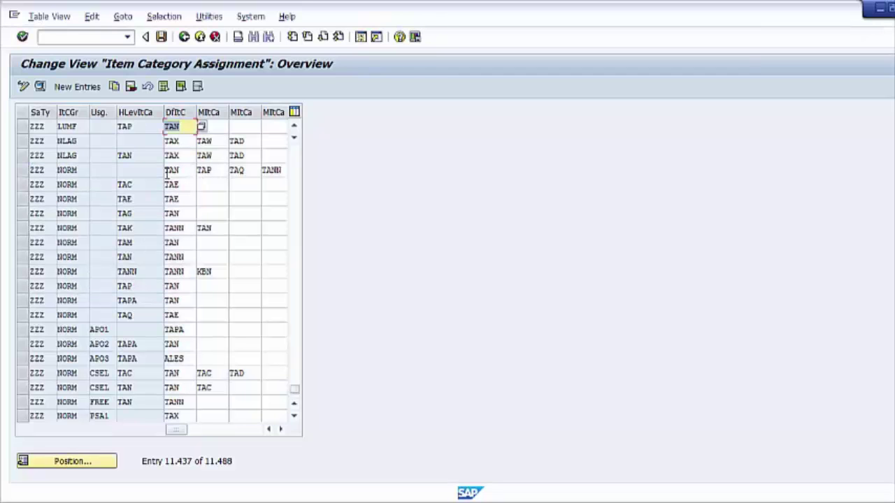
left_click(82, 159)
scroll(89, 190, "up", 5)
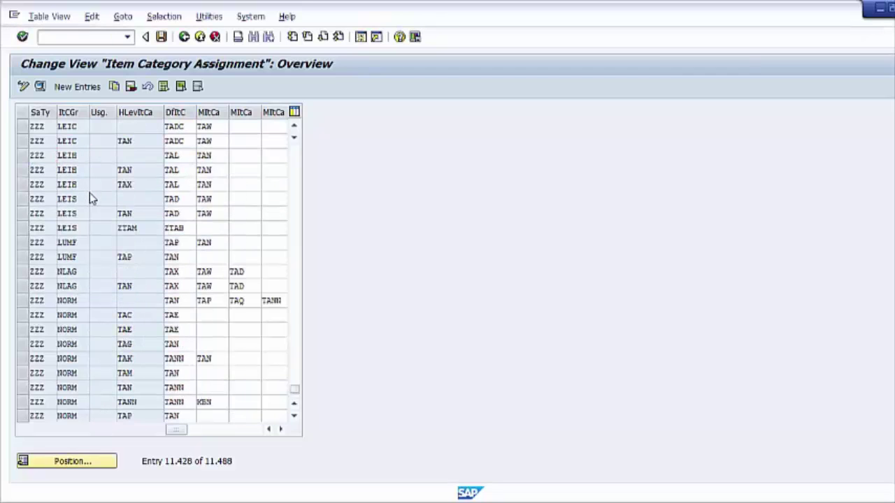
scroll(89, 193, "up", 6)
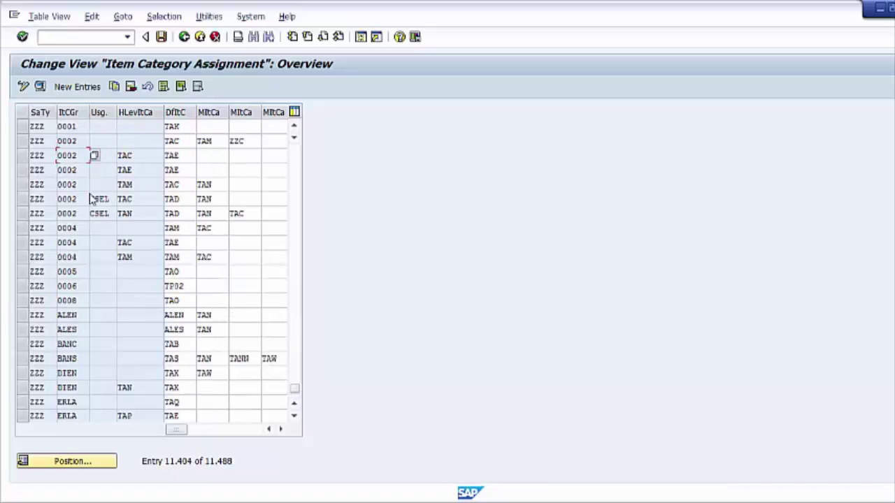
scroll(90, 199, "up", 6)
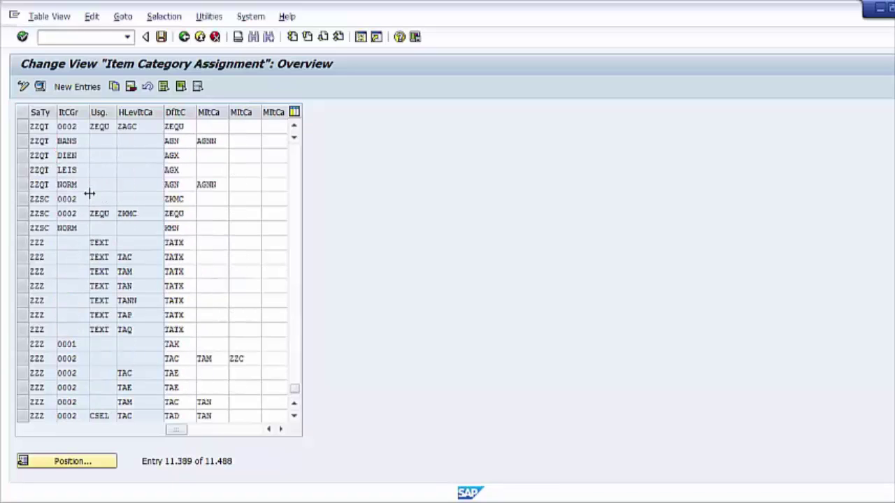
scroll(90, 197, "up", 2)
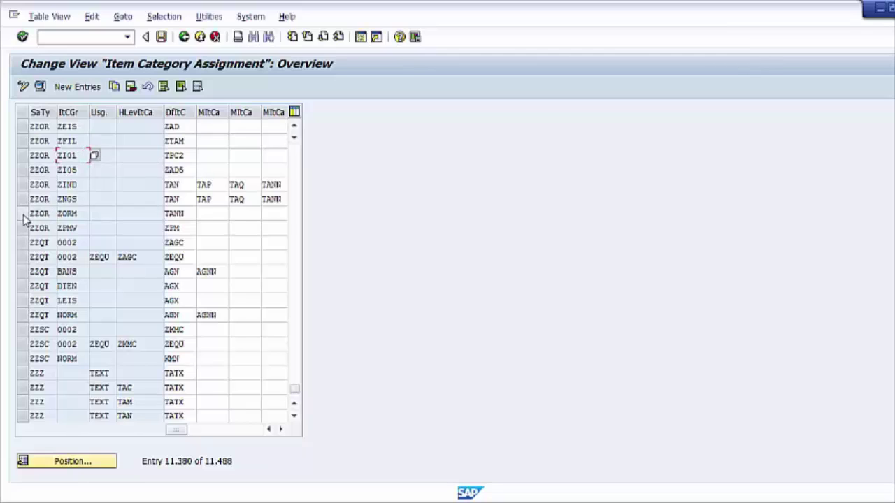
scroll(24, 220, "up", 4)
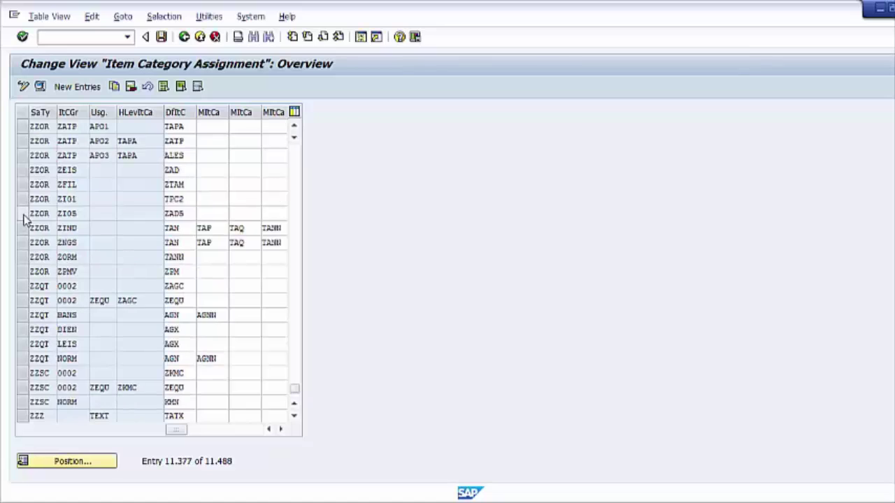
scroll(34, 220, "down", 3)
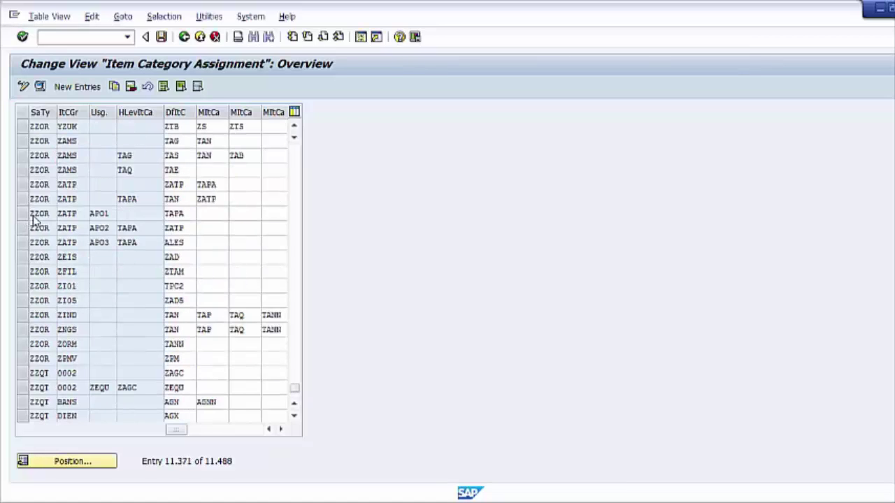
scroll(35, 220, "up", 1)
scroll(35, 220, "up", 7)
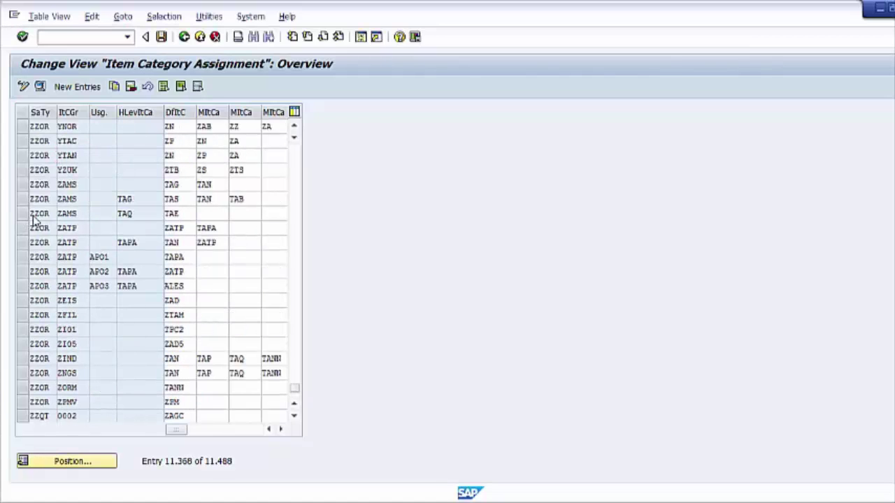
scroll(35, 220, "up", 2)
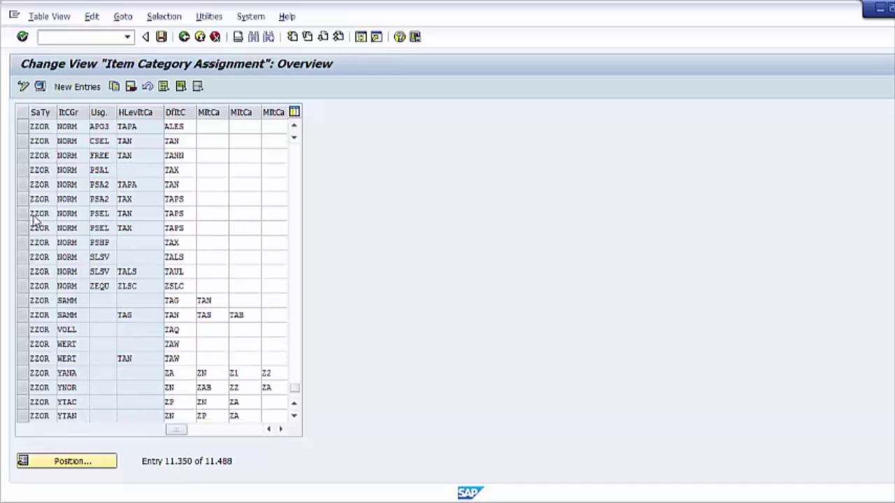
Step: Try to add a new entry assigning item category ZZAN to sales document type ZORT, and discard it
left_click(77, 86)
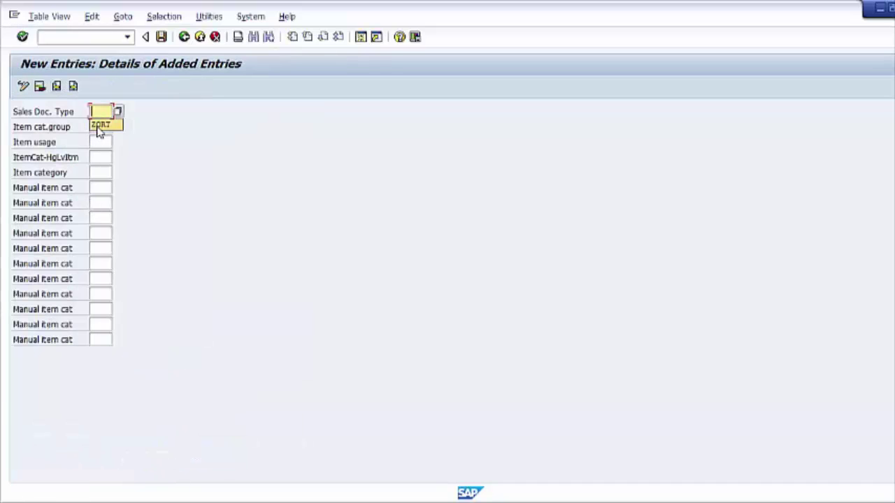
left_click(100, 125)
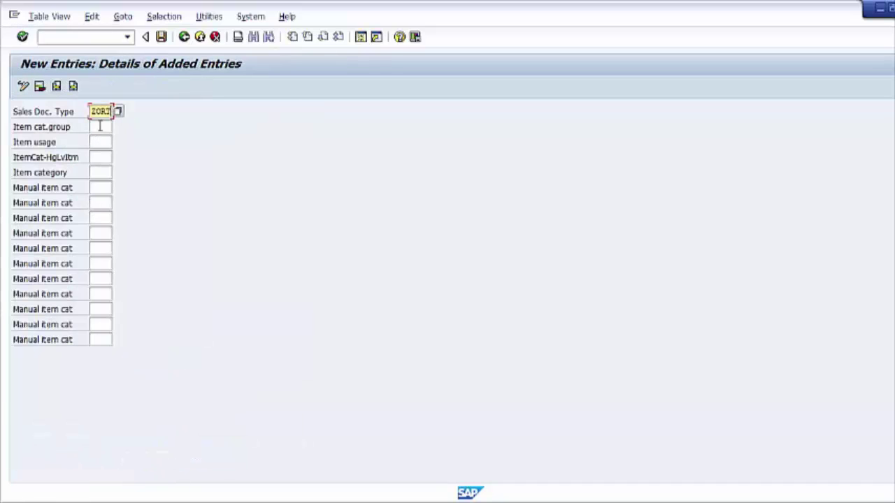
left_click(95, 173)
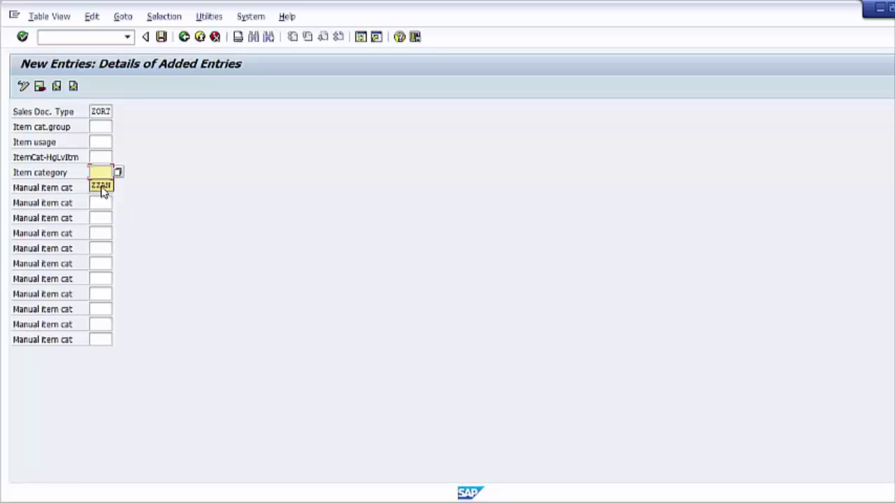
left_click(102, 187)
key("Return")
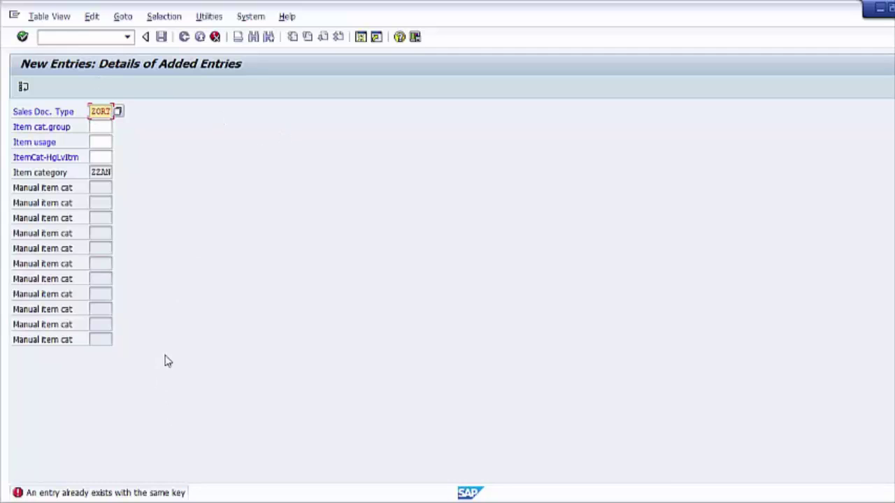
left_click(215, 37)
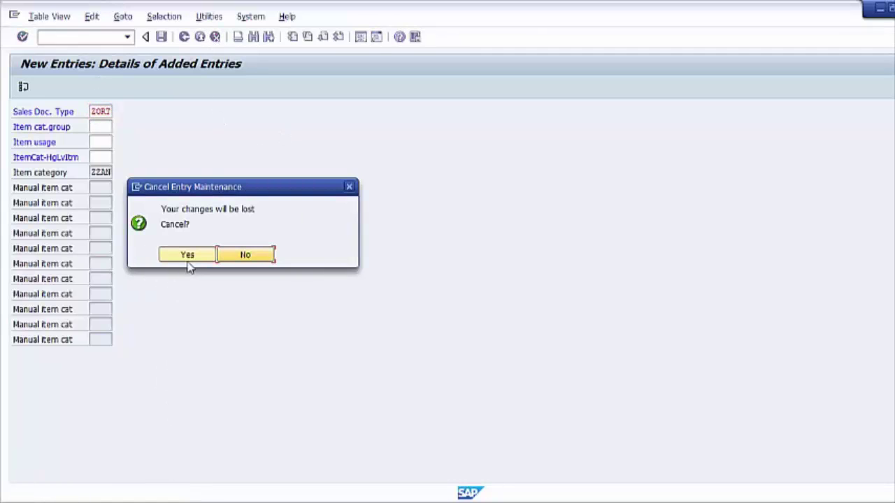
left_click(188, 257)
Step: Position the item category assignment overview at sales document type ZORT, and select its entry with default item category ZZAN
left_click(68, 463)
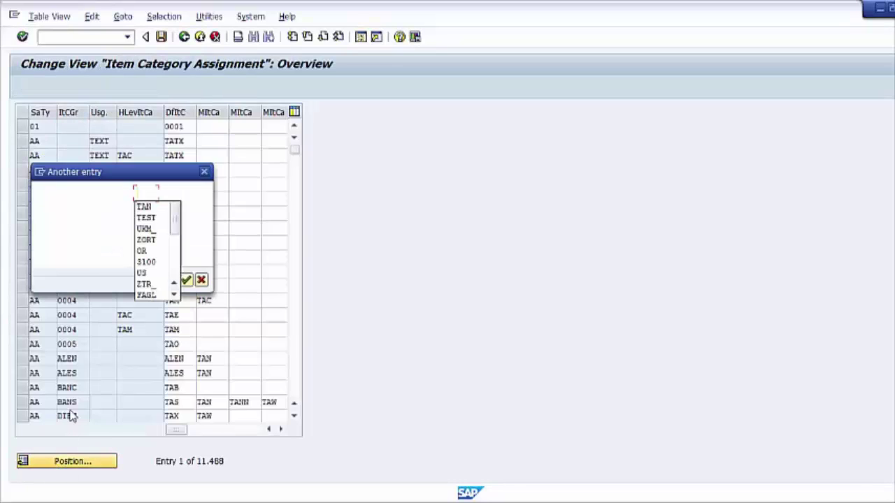
type("ZORT")
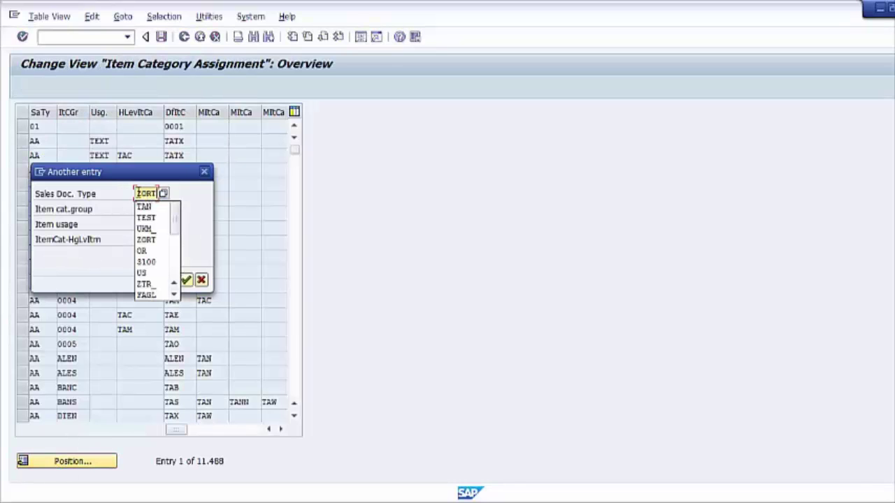
left_click(107, 267)
left_click(185, 280)
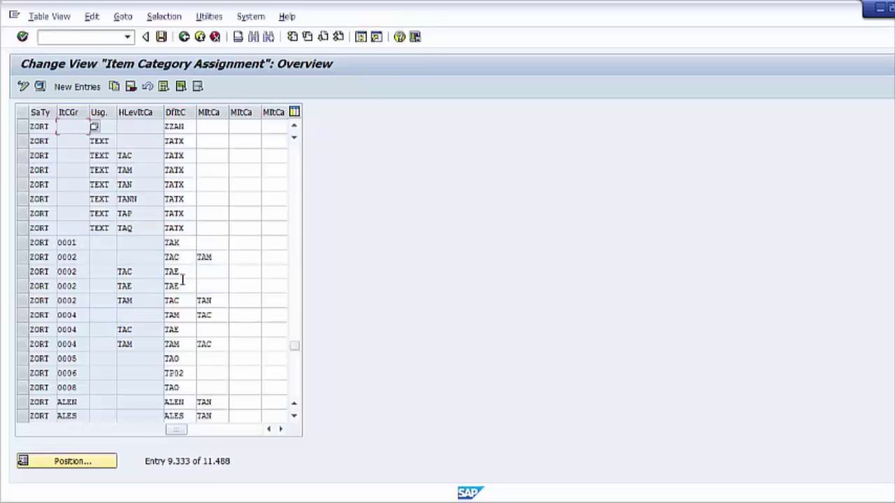
left_click(23, 127)
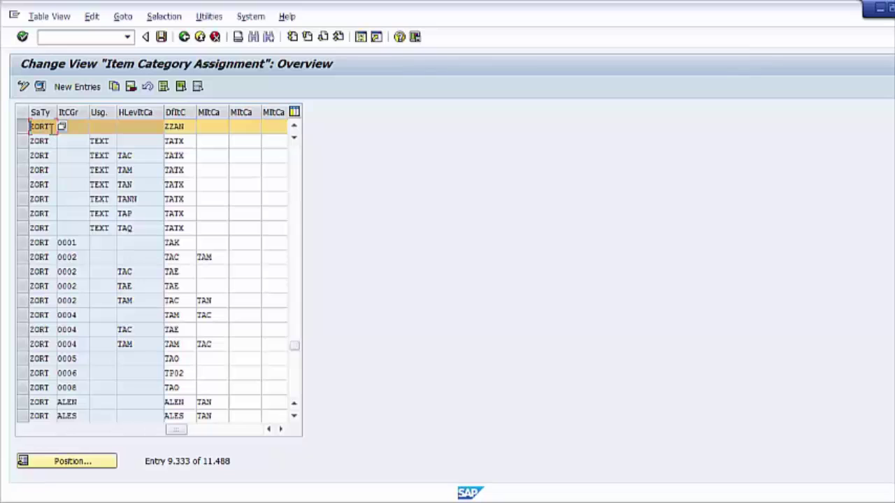
Step: Save the item category assignment and confirm the customizing request described as TEST
left_click(161, 38)
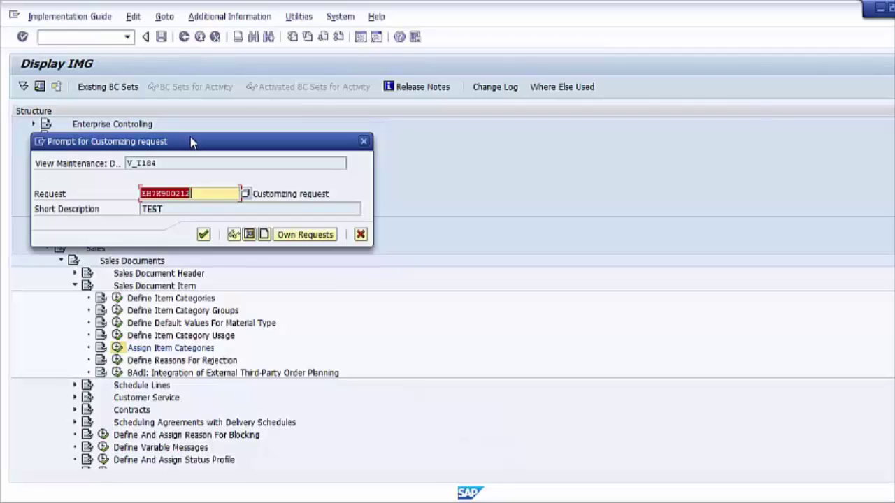
left_click_drag(192, 142, 324, 168)
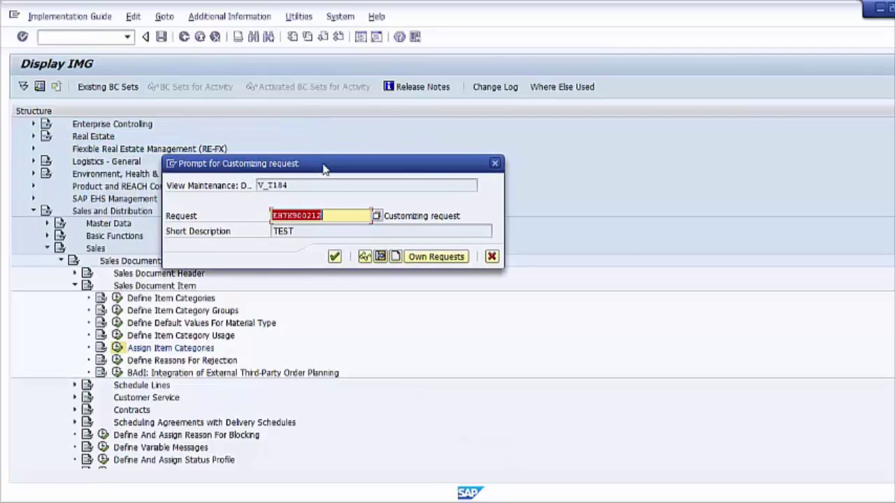
left_click(336, 258)
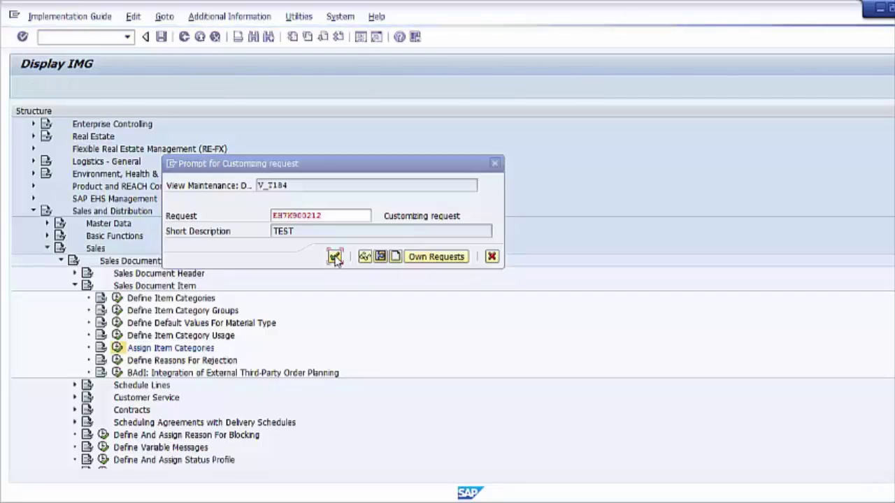
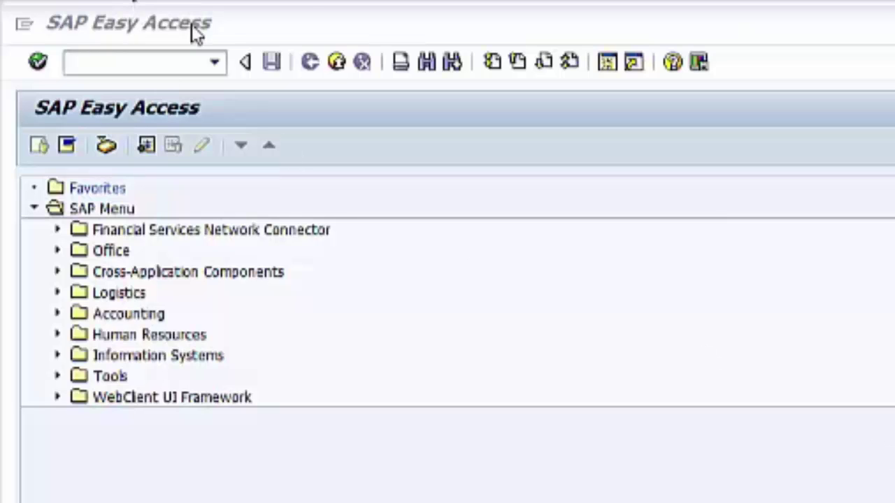
Step: Run transaction spro and open the SAP Reference IMG
left_click(214, 62)
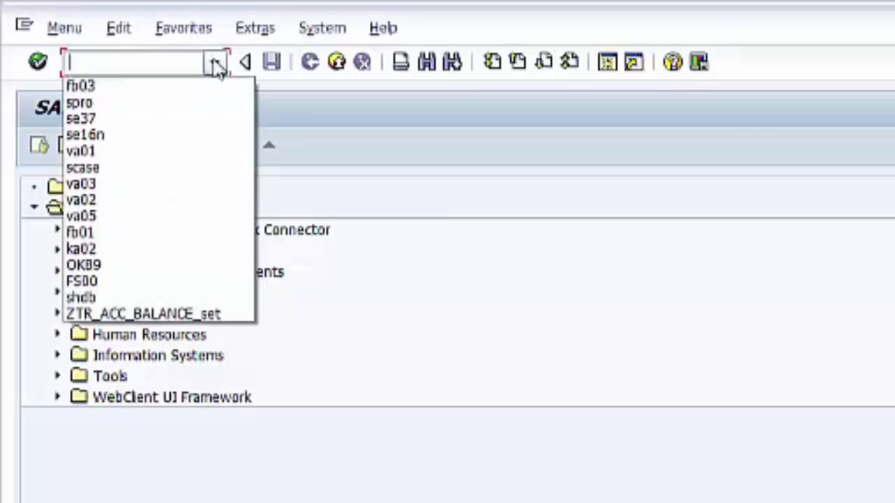
left_click(156, 105)
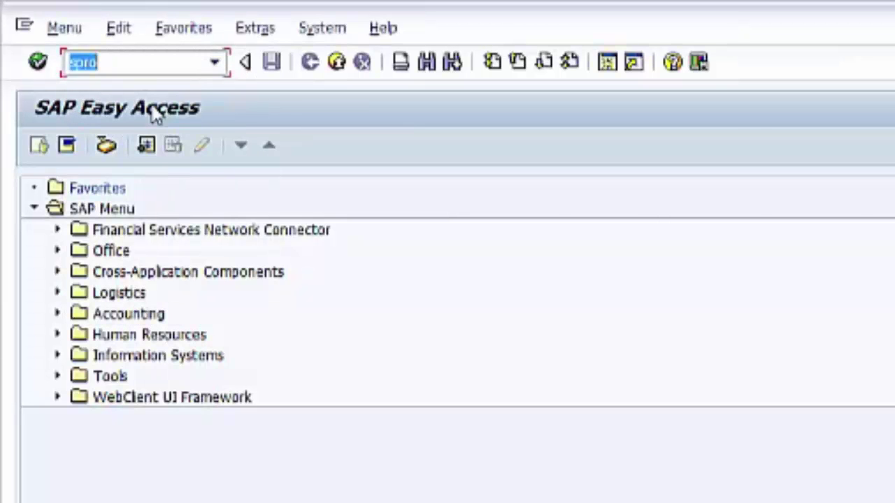
key("Return")
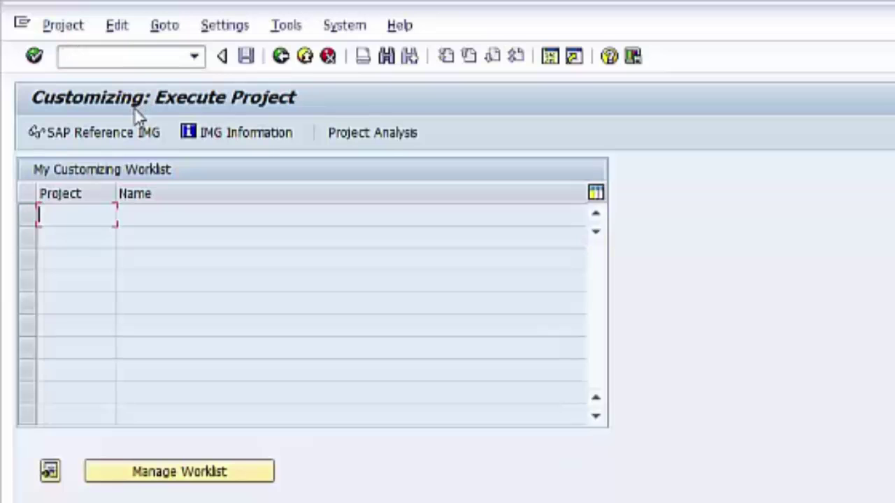
left_click(106, 134)
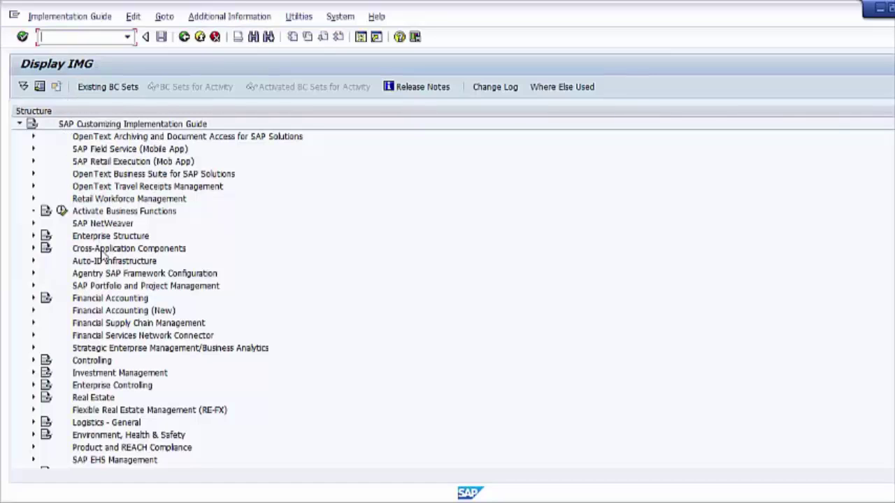
Step: Expand Sales and Distribution in the IMG structure down to the activities under Sales > Sales Documents
scroll(100, 255, "down", 5)
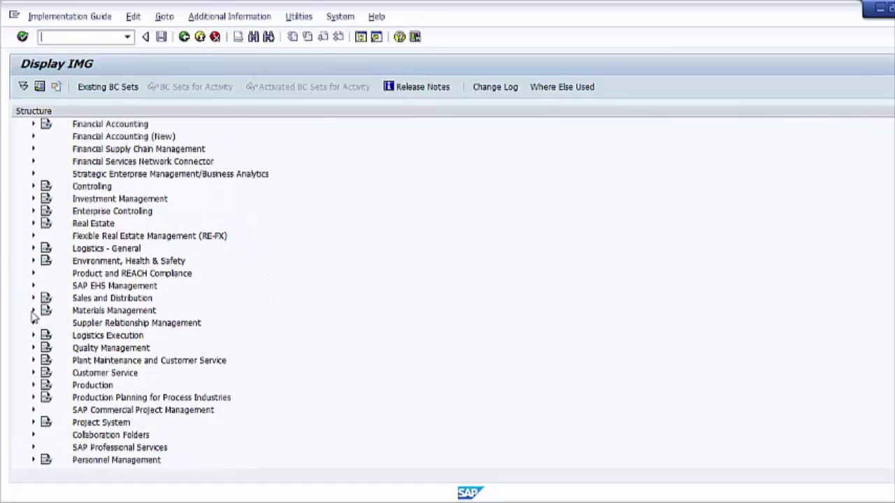
left_click(79, 302)
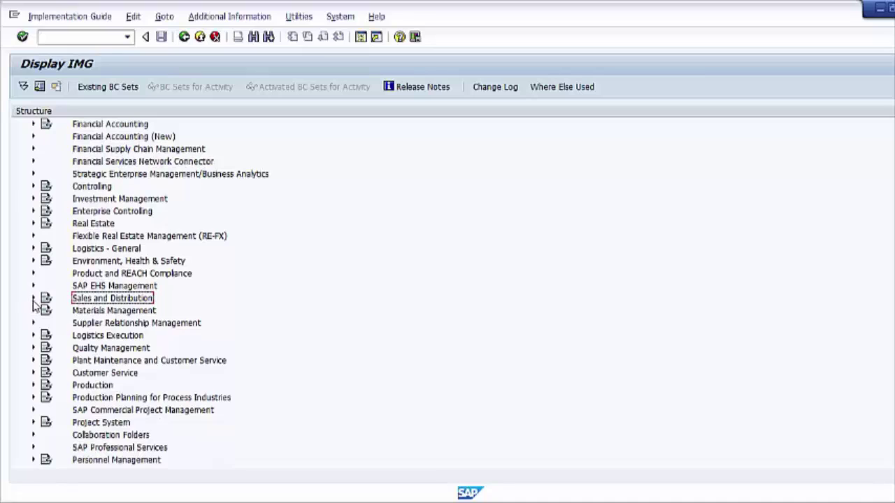
left_click(33, 299)
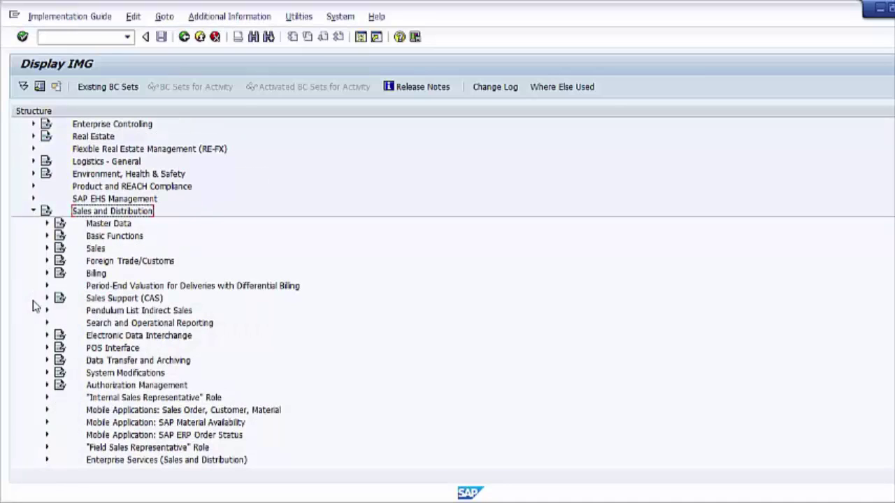
left_click(95, 248)
left_click(46, 248)
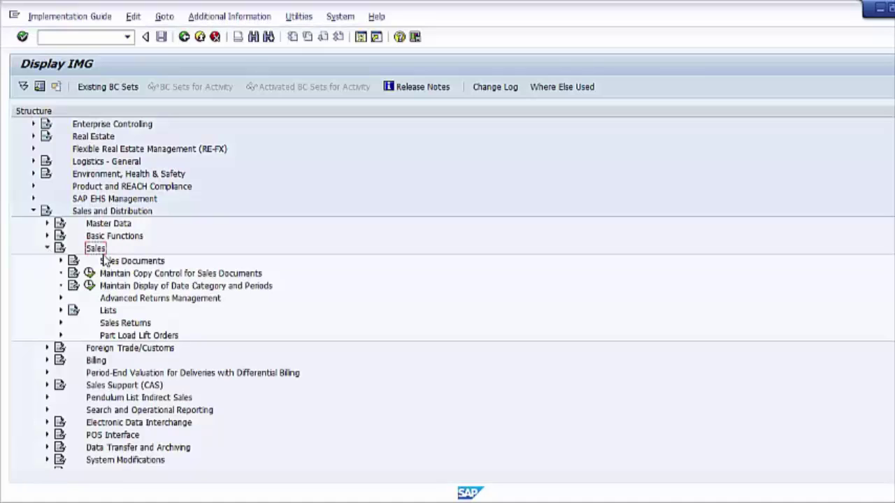
left_click(60, 261)
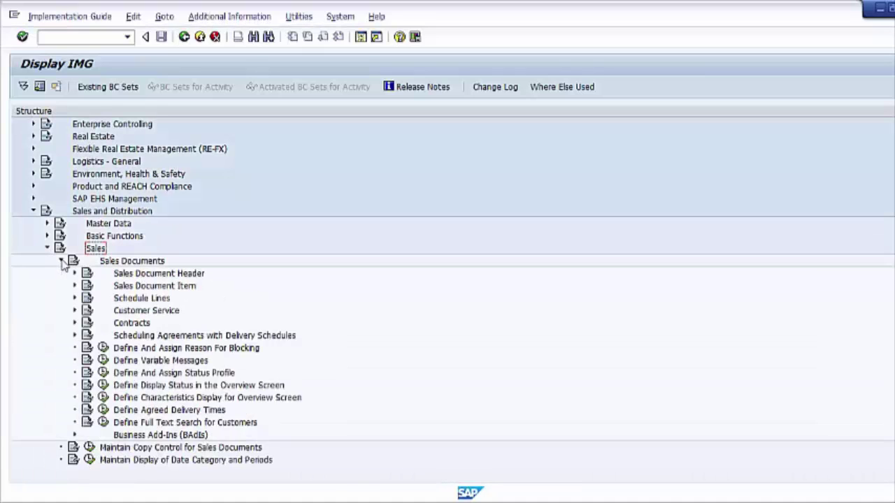
Step: Expand Schedule Lines under Sales Documents and open the Define Schedule Line Categories activity
left_click(85, 298)
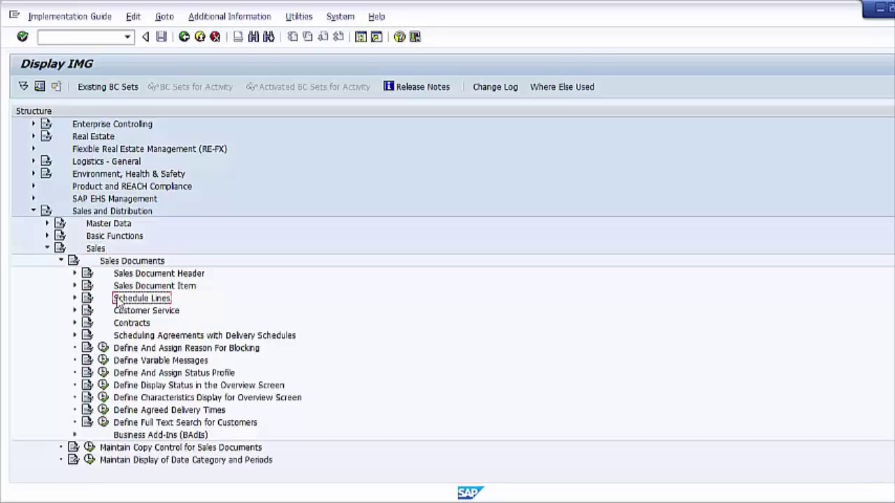
left_click(75, 298)
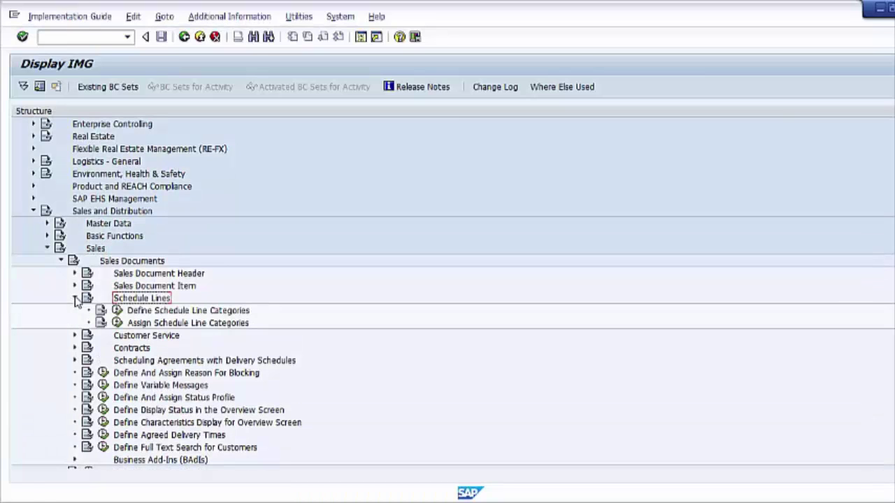
left_click(156, 315)
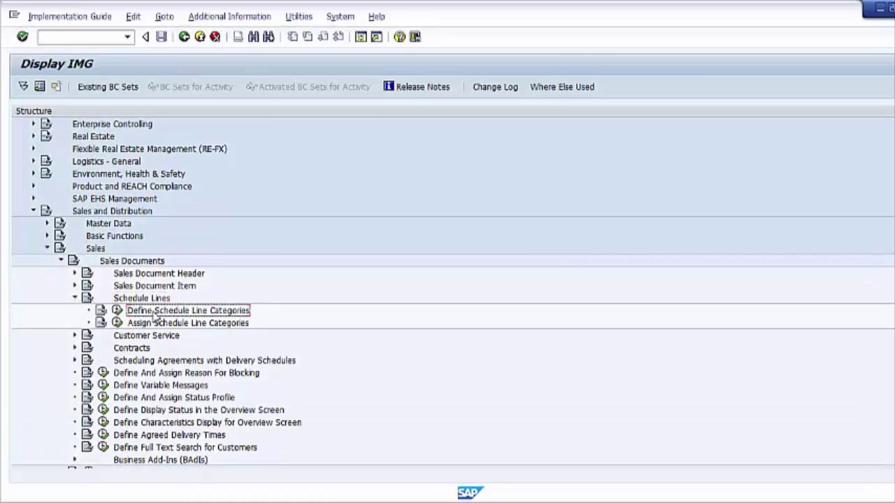
left_click(117, 312)
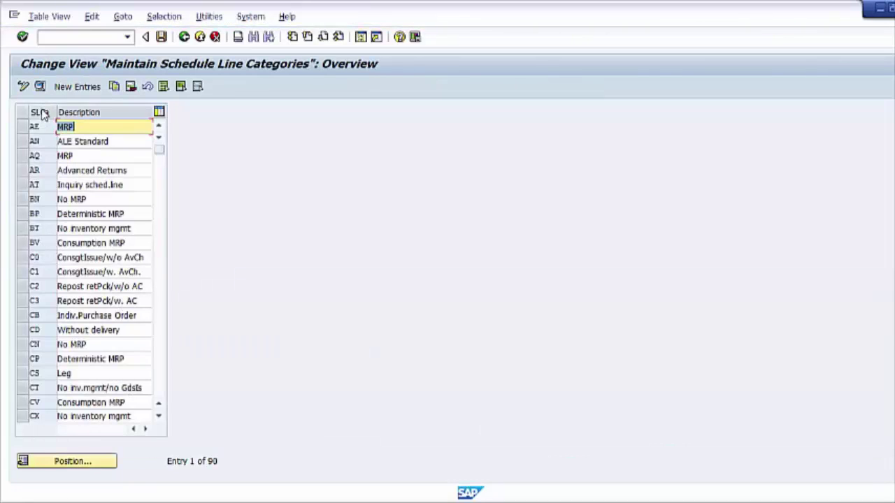
Step: Copy schedule line category CN (No MRP) and enter ZC as the key of the new category
left_click_drag(55, 114, 74, 113)
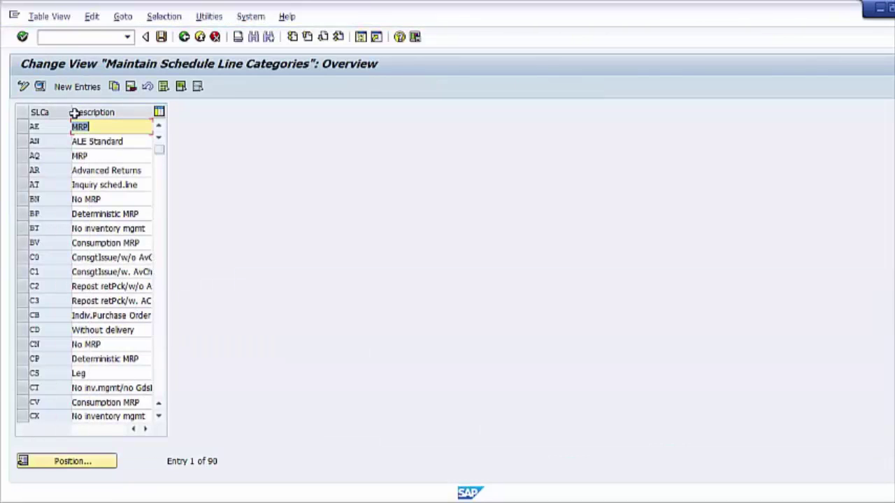
left_click(23, 346)
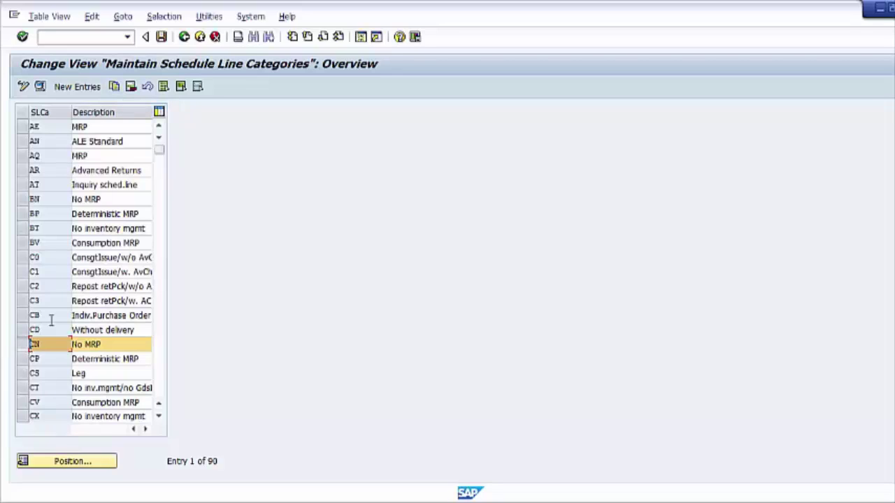
left_click(115, 86)
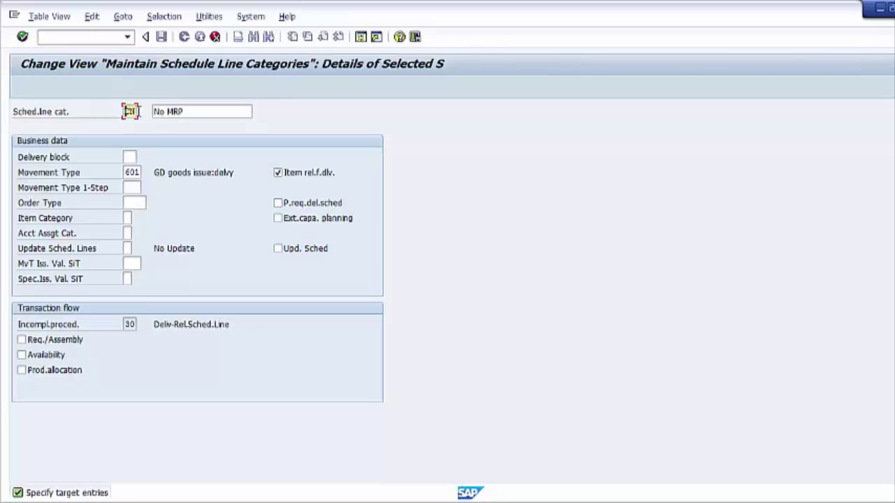
double_click(131, 111)
type("ZC")
left_click(189, 112)
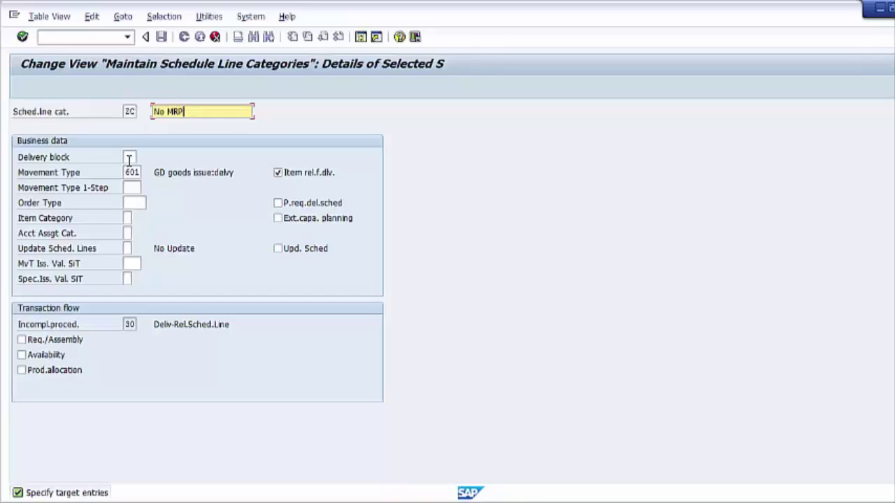
Step: Review the delivery block options and the movement type, order type, item category and account assignment fields of the copied category
left_click(130, 158)
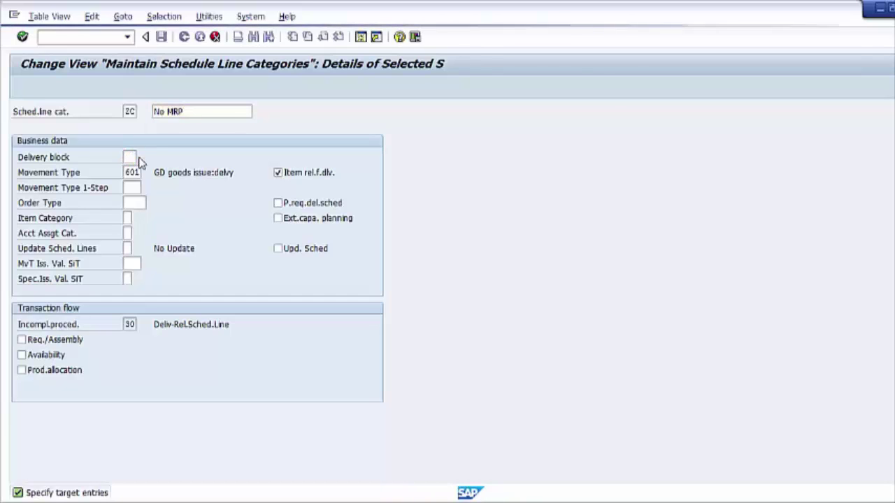
key("F4")
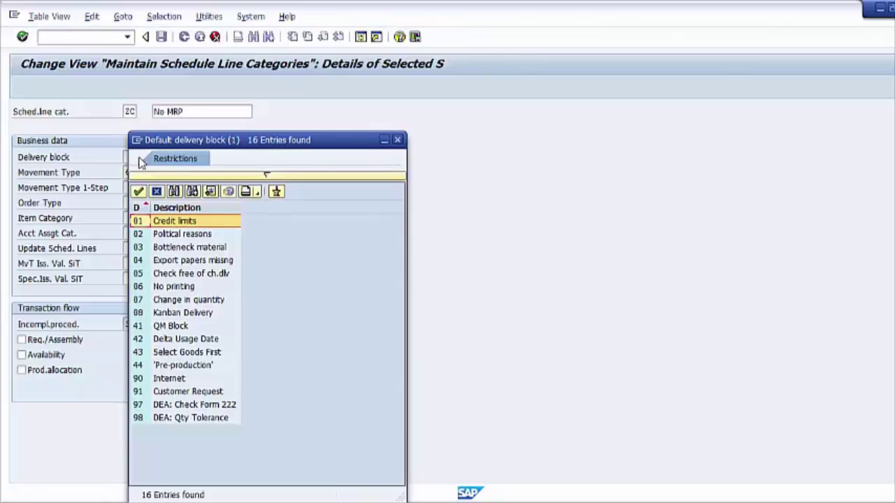
left_click(397, 139)
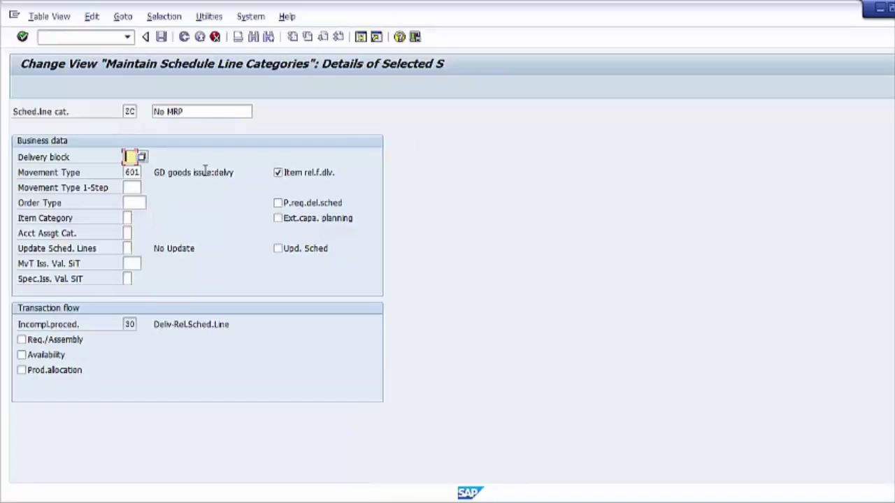
left_click(130, 173)
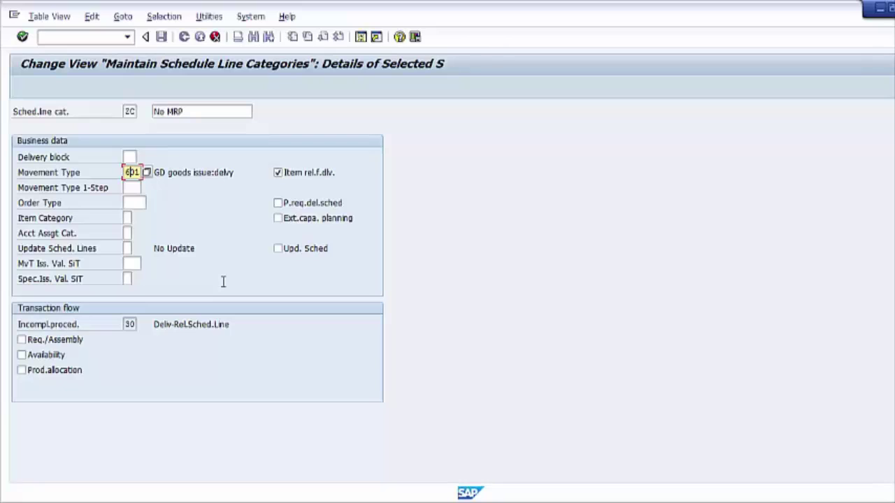
double_click(127, 174)
left_click(126, 188)
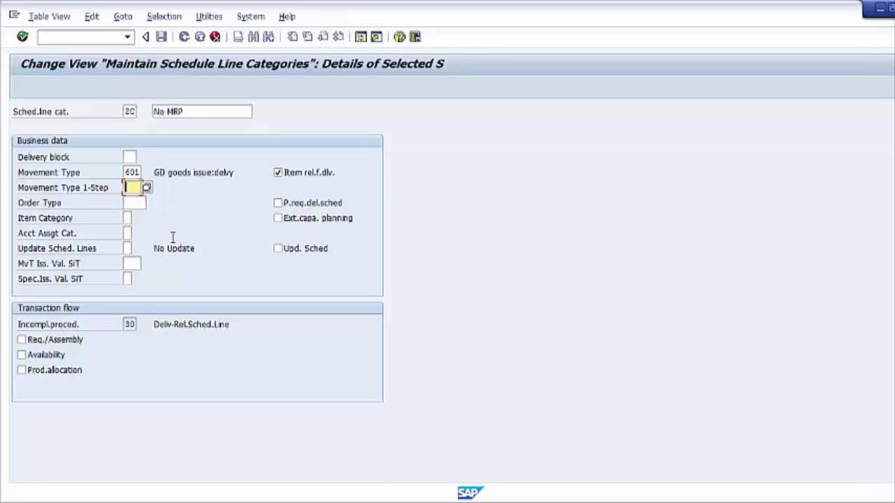
left_click(129, 203)
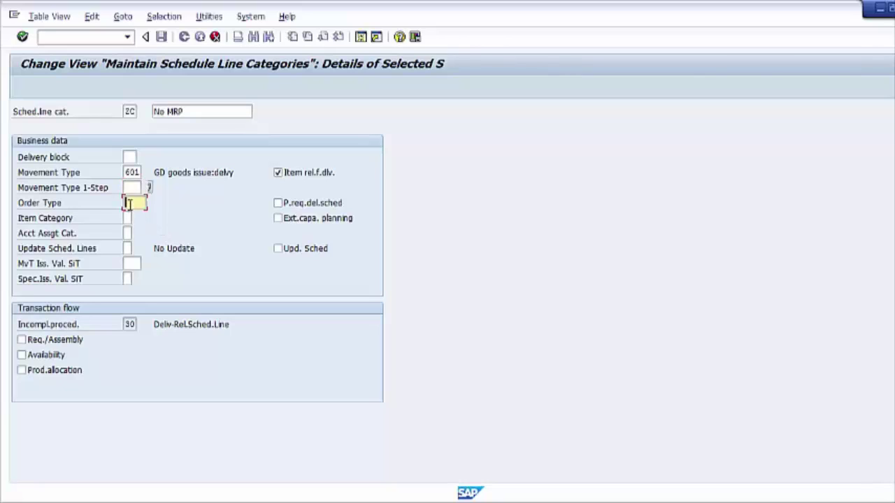
left_click(128, 217)
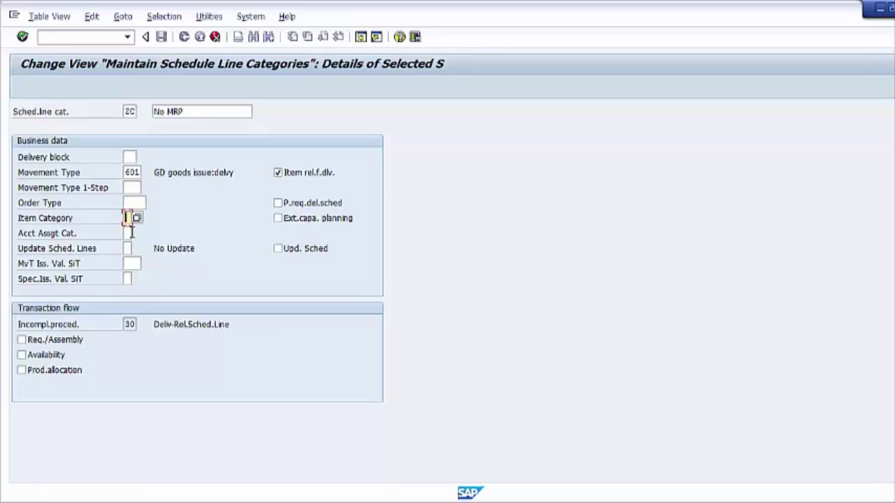
left_click(130, 233)
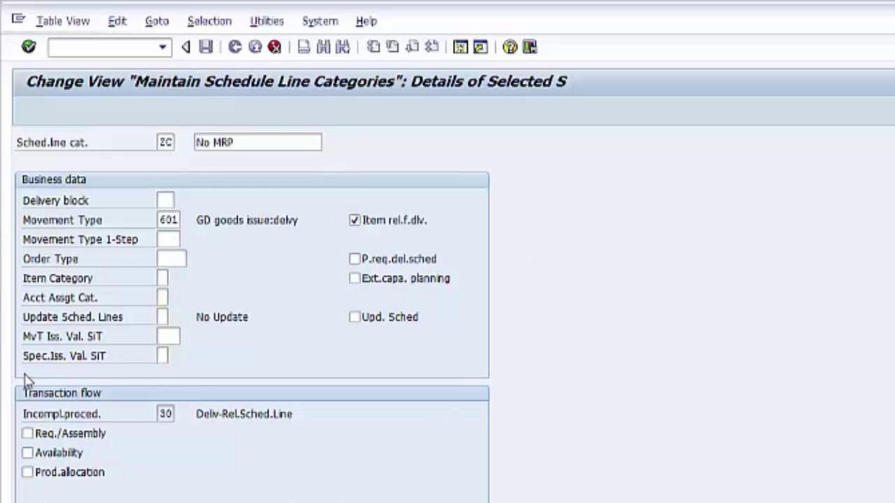
Step: Set the copied schedule line category's key to ZY and decline its relevance for copying control
key("ctrl+F1")
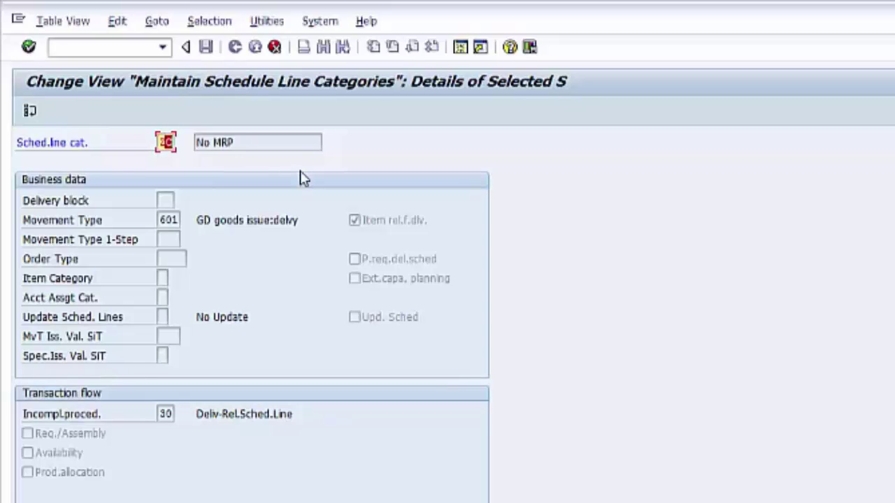
type("ZY")
key("Return")
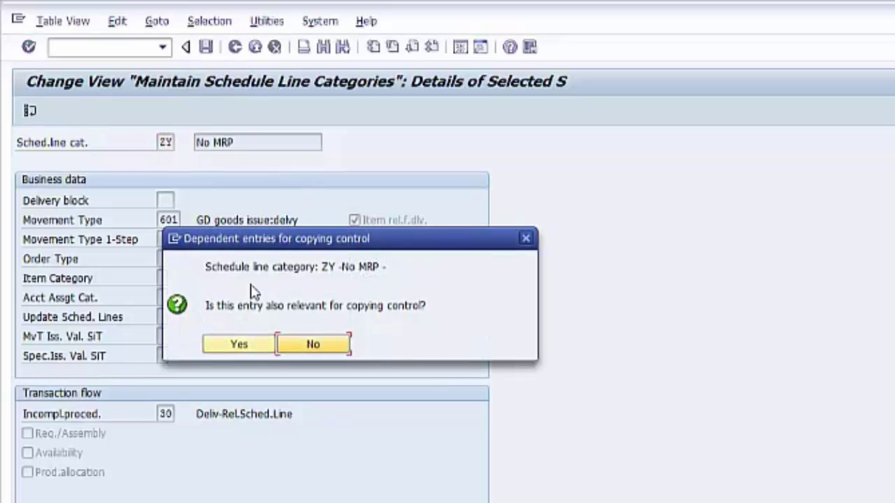
left_click(313, 344)
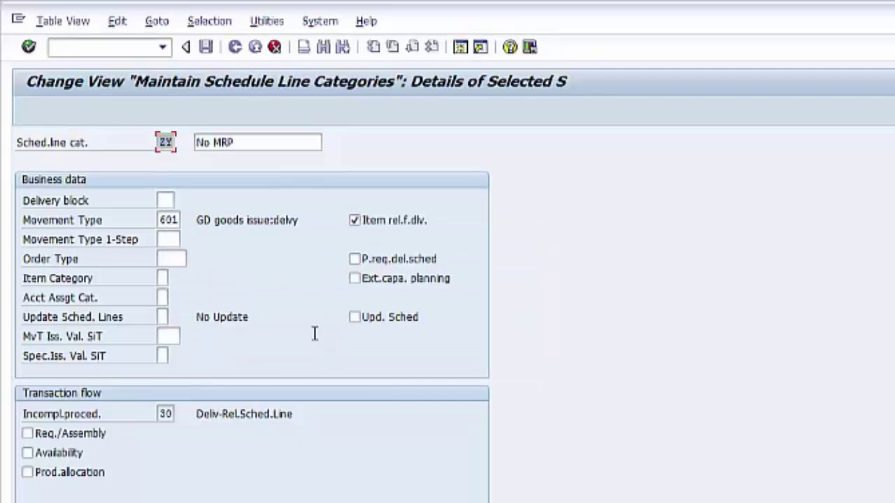
Step: Return to the overview, save the new schedule line category and confirm the customizing request described as TEST
left_click(255, 48)
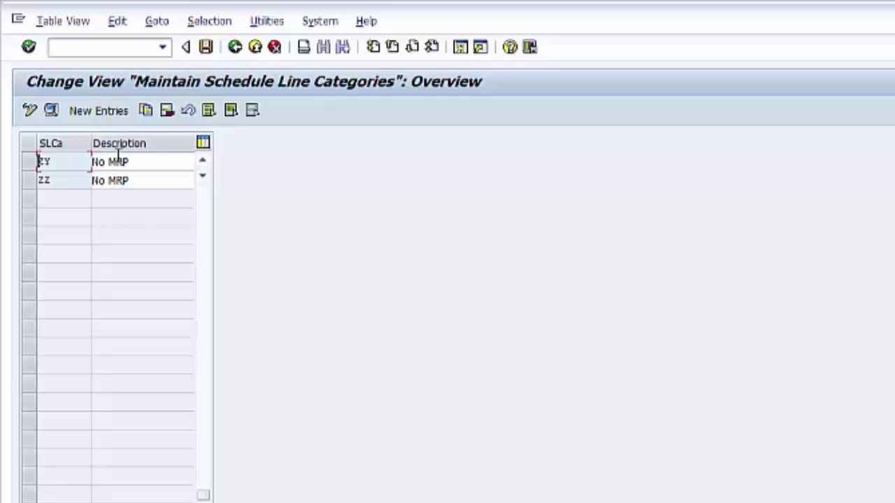
left_click(206, 47)
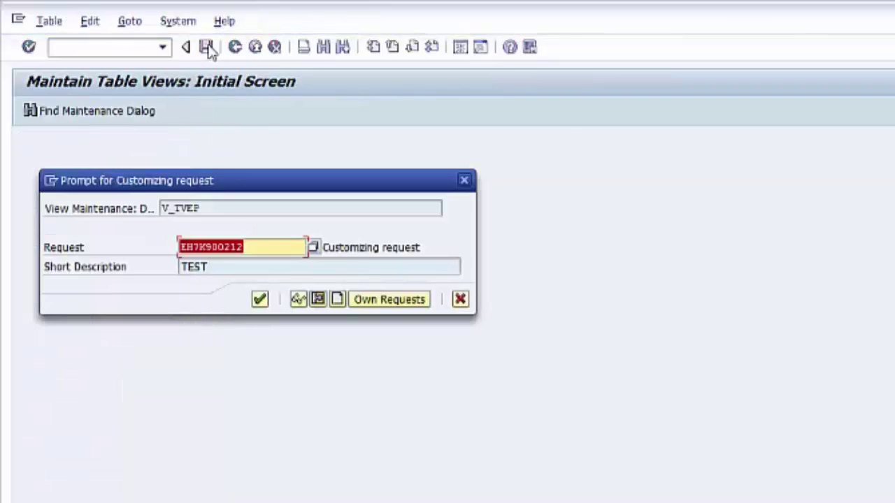
left_click(264, 303)
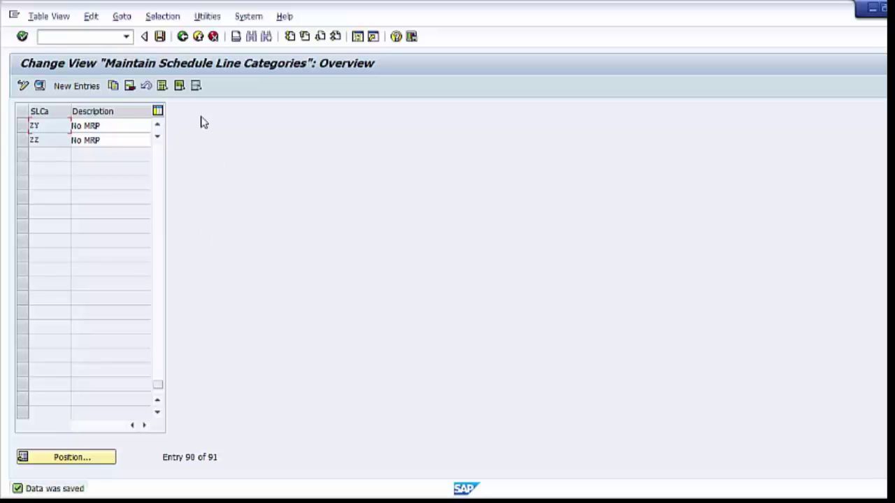
Step: Return to the IMG structure and open the Assign Schedule Line Categories activity
left_click(182, 37)
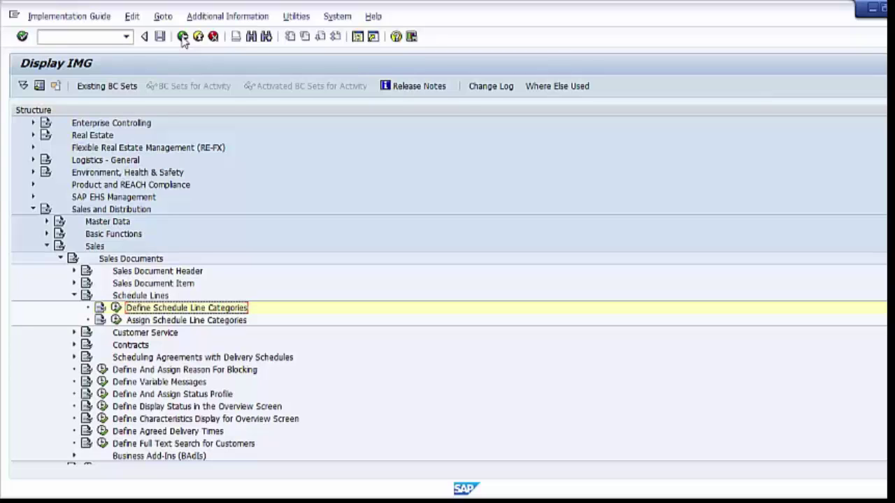
left_click(169, 321)
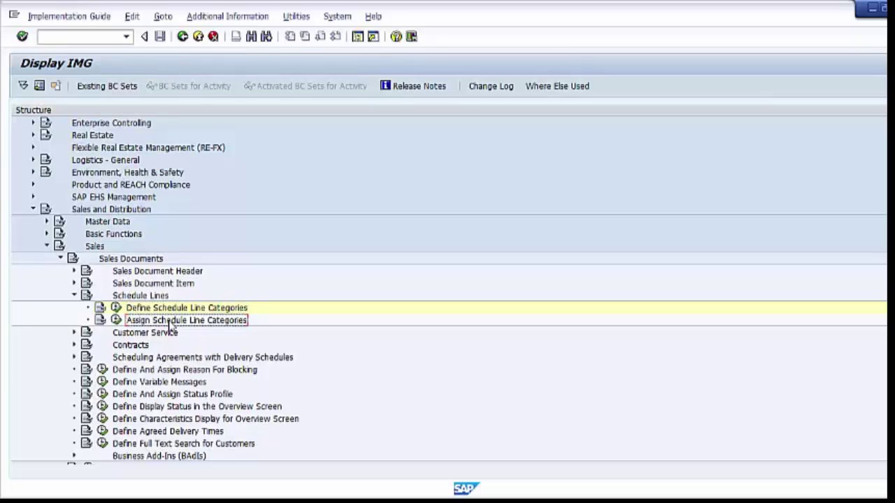
left_click(117, 320)
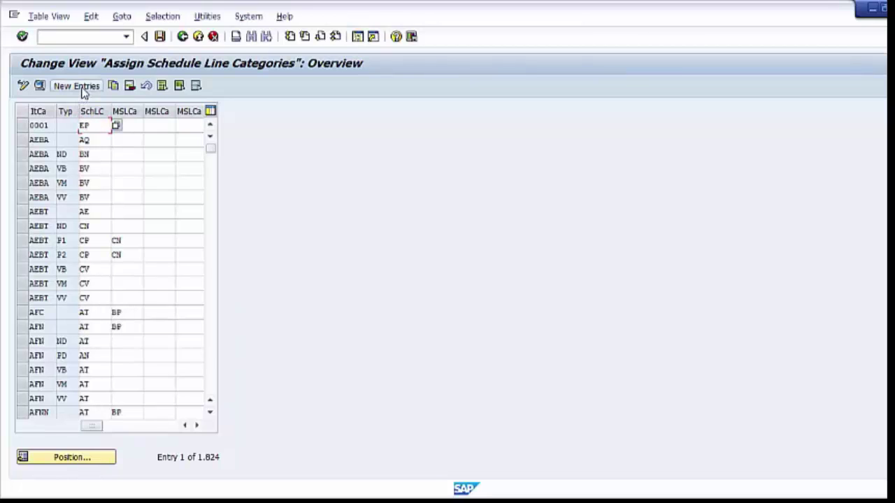
Step: Try to create a new assignment entry for item category ZZAN, found with the pattern ZZ*
left_click(79, 87)
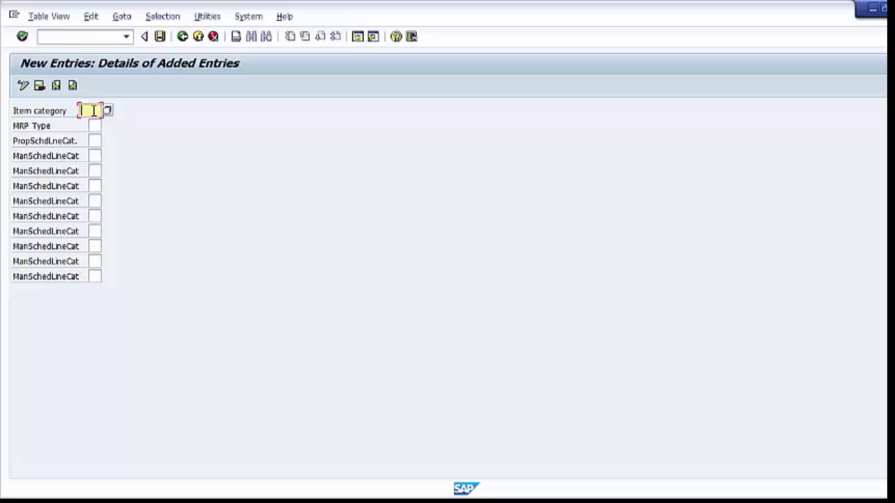
type("ZZ*")
left_click(107, 112)
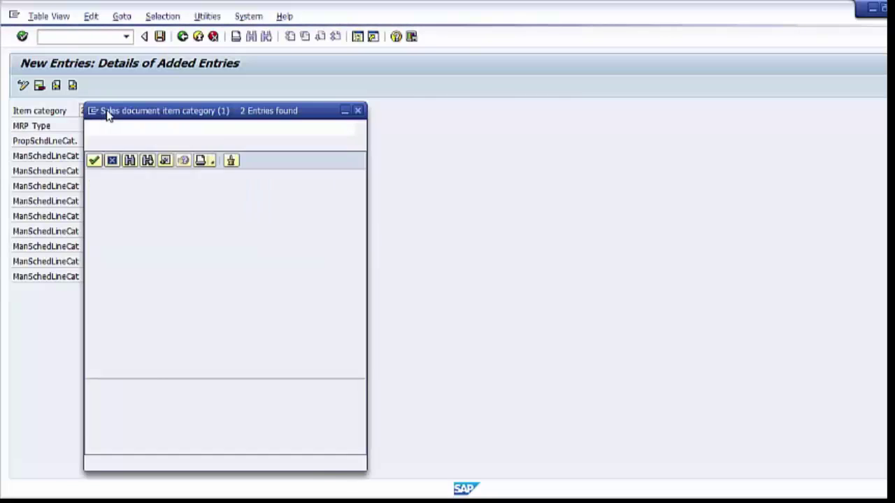
left_click(94, 203)
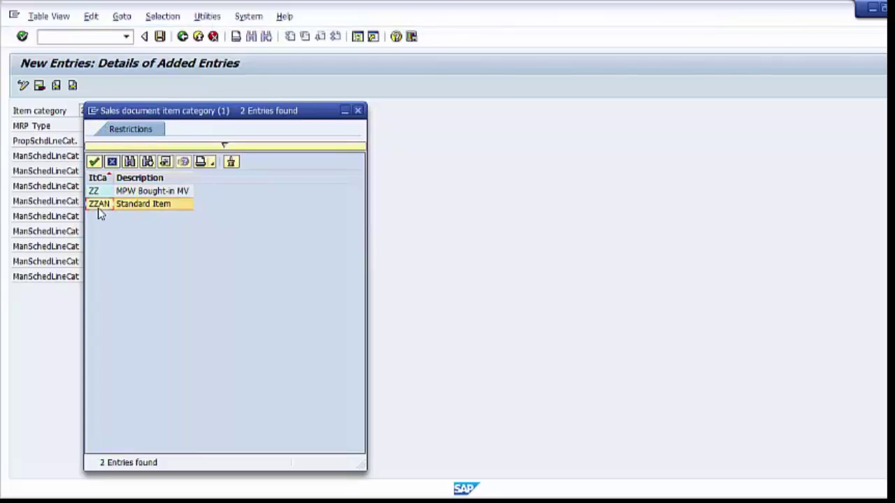
double_click(134, 203)
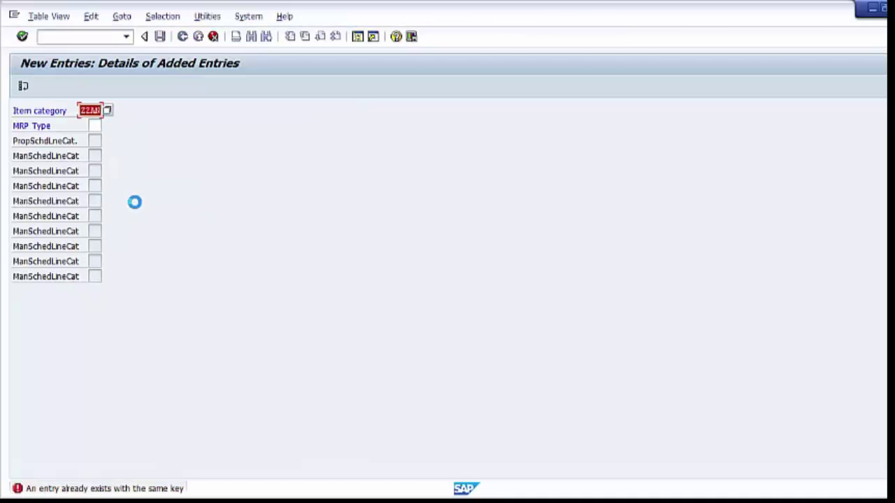
Step: Try MRP type ND (No planning) for the new ZZAN entry, and discard the entry
left_click(92, 125)
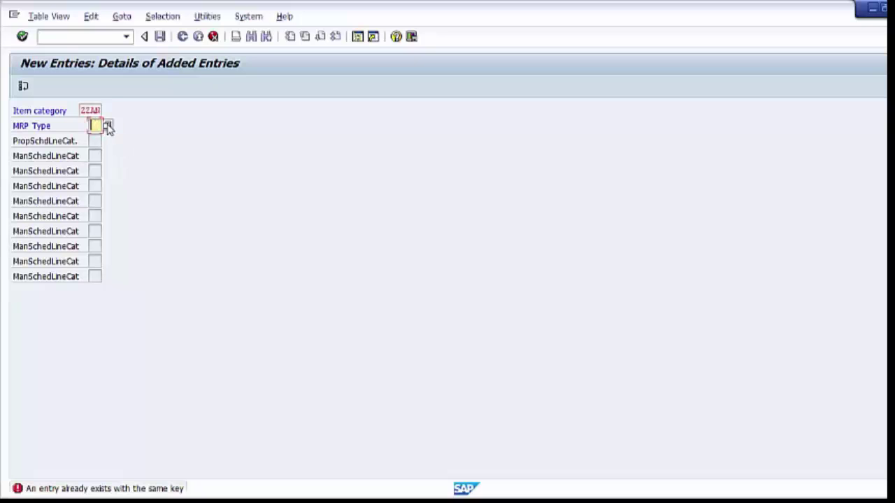
left_click(108, 126)
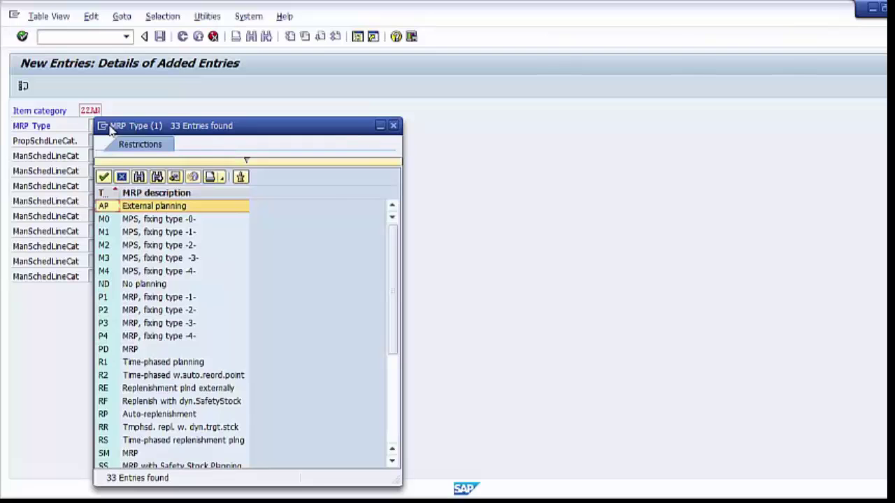
scroll(182, 265, "down", 2)
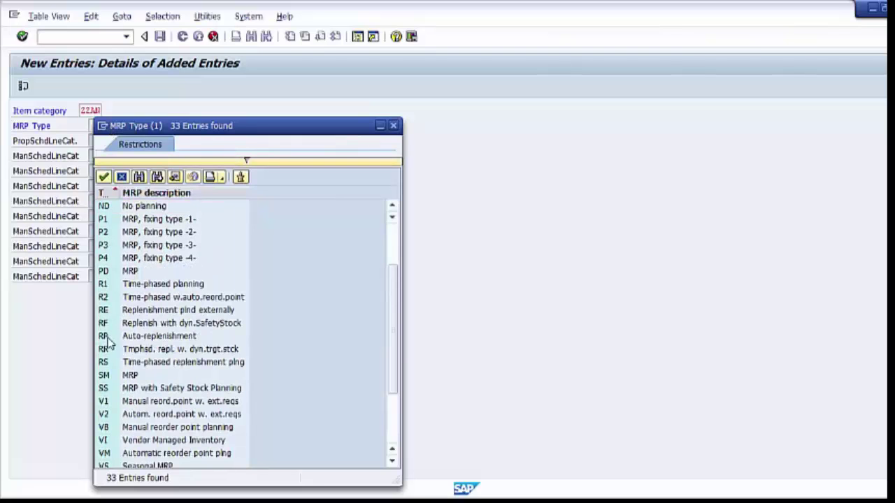
scroll(145, 344, "down", 3)
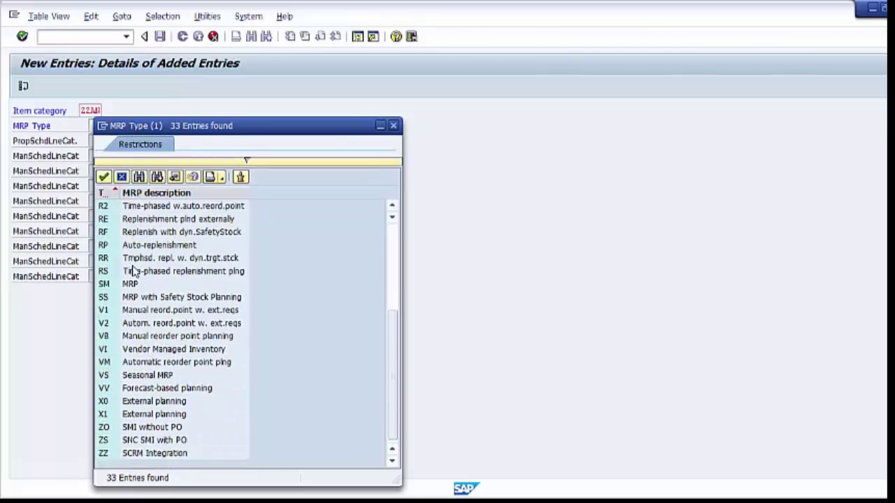
scroll(181, 302, "up", 5)
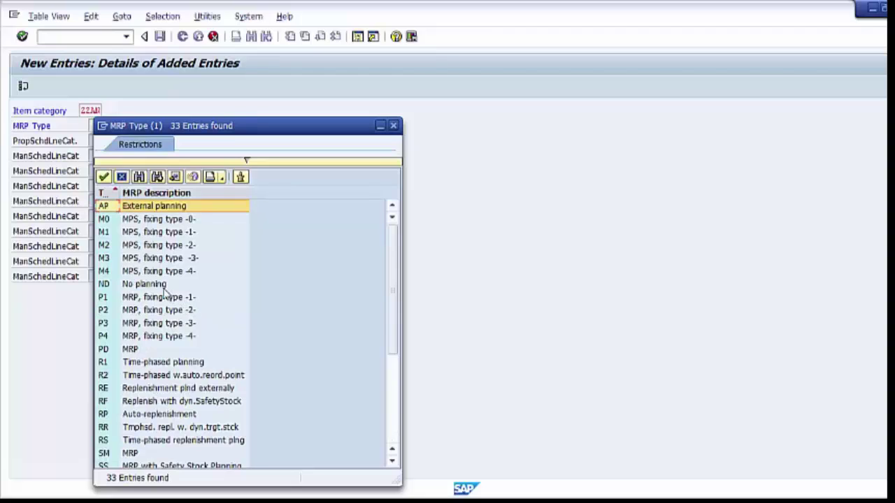
double_click(163, 283)
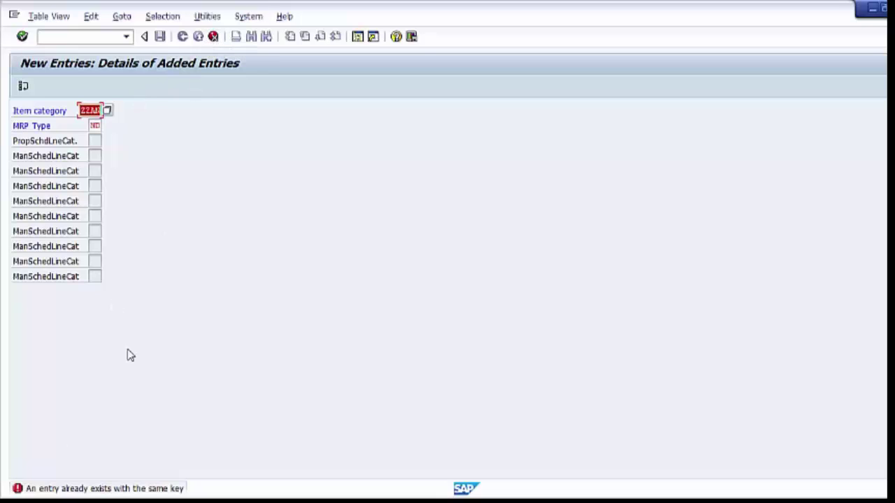
left_click(214, 37)
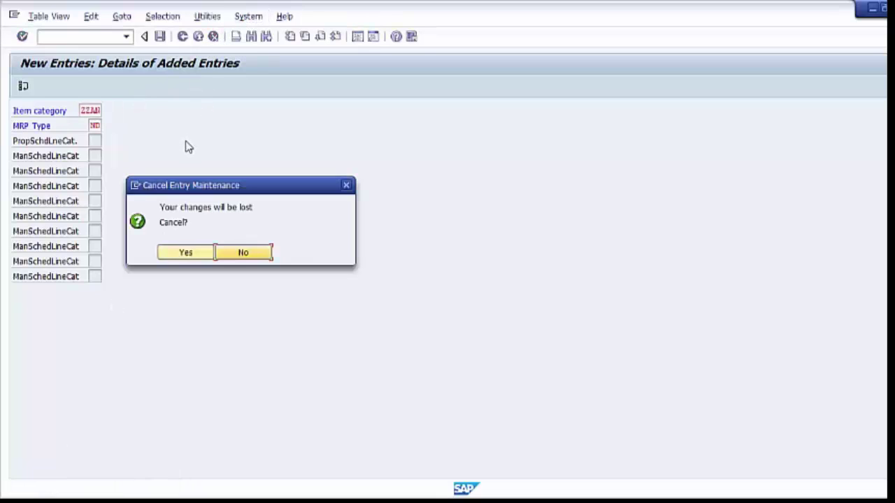
left_click(198, 253)
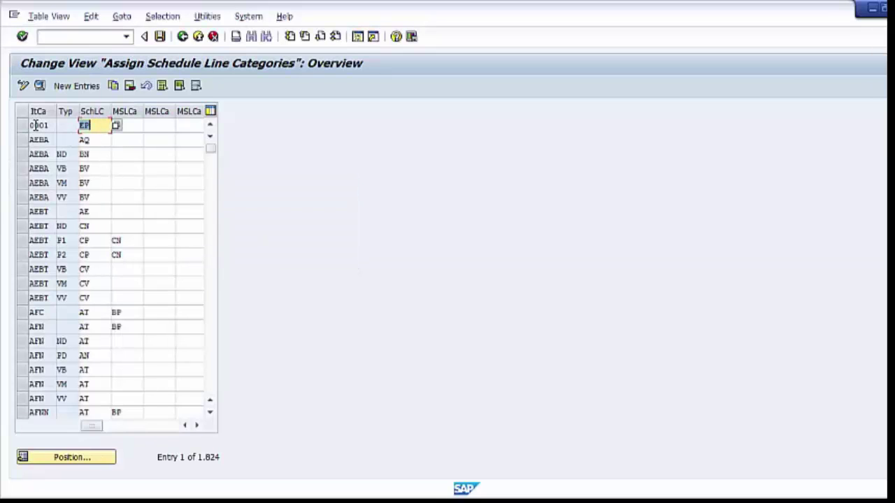
Step: Position the assignment list at item category ZZ* and examine the proposed schedule line category for ZZAN without an MRP type
left_click(104, 456)
type("ZZ")
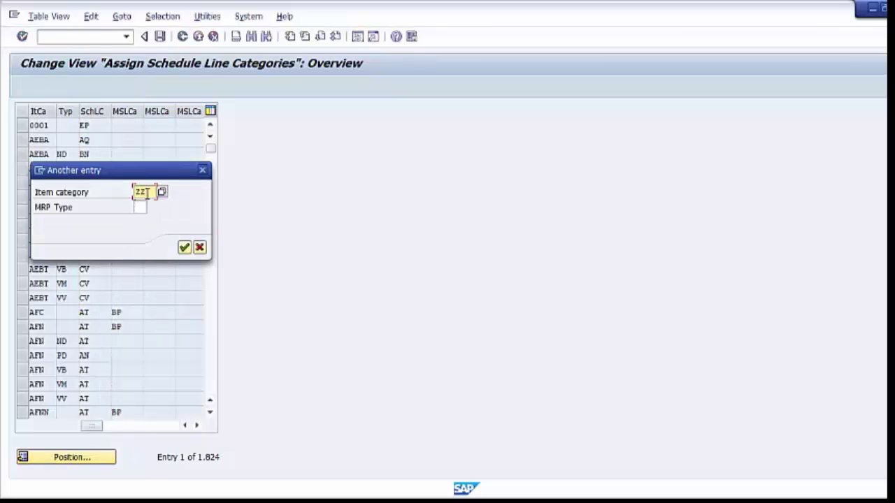
type("*")
left_click(183, 247)
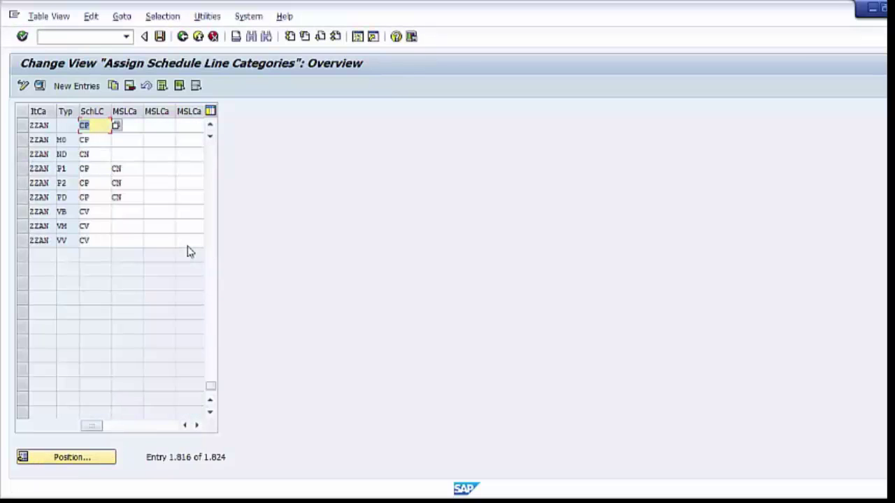
left_click(92, 125)
left_click_drag(110, 111, 120, 111)
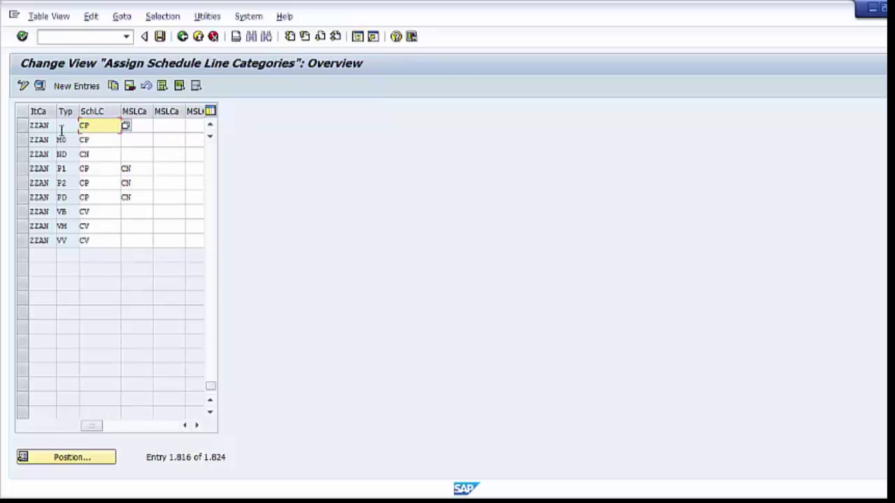
left_click(26, 128)
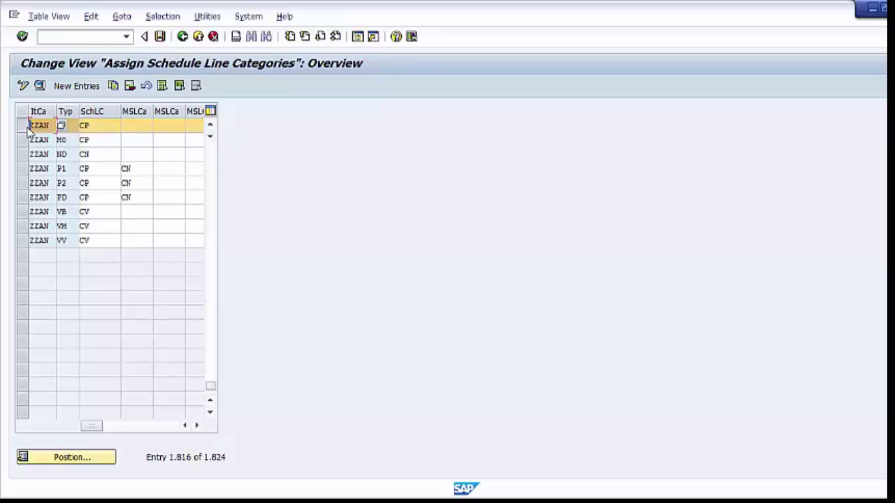
left_click(100, 126)
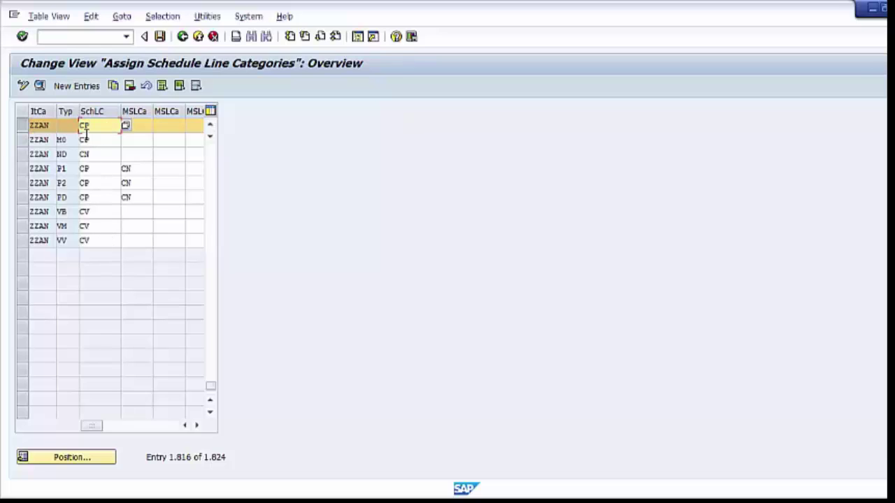
Step: Save the schedule line category assignments and exit the assignment overview
left_click(161, 35)
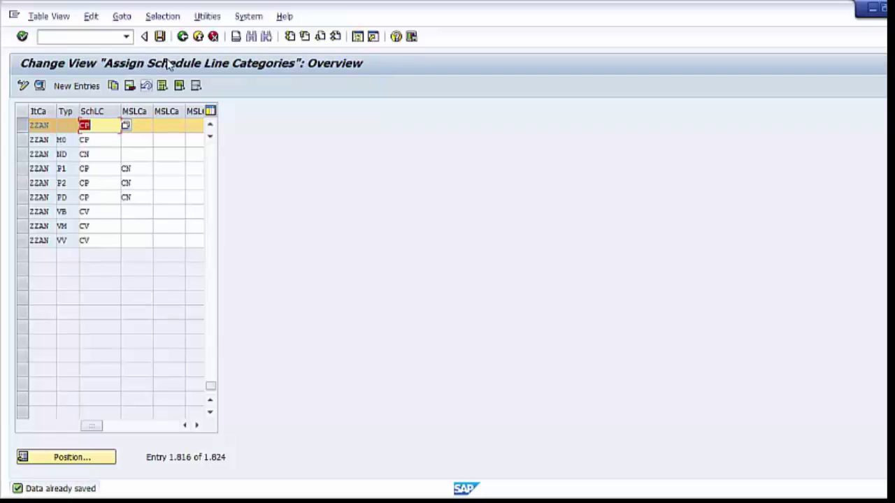
left_click(199, 36)
left_click(198, 36)
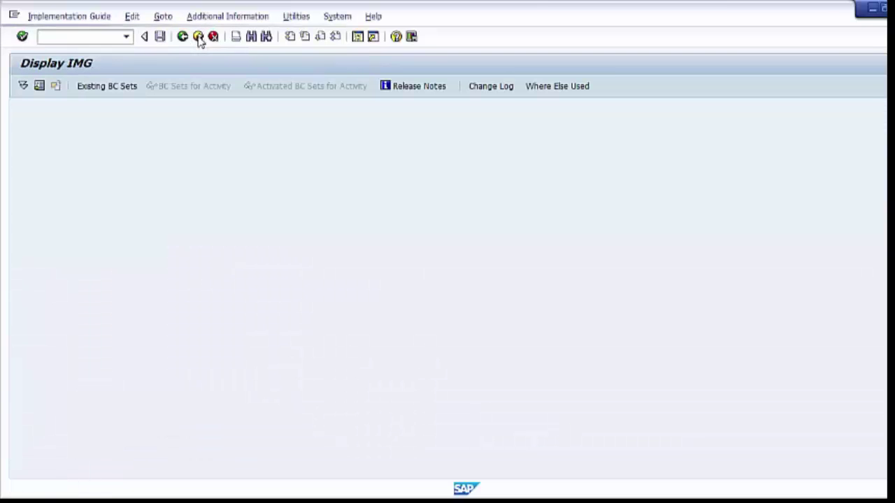